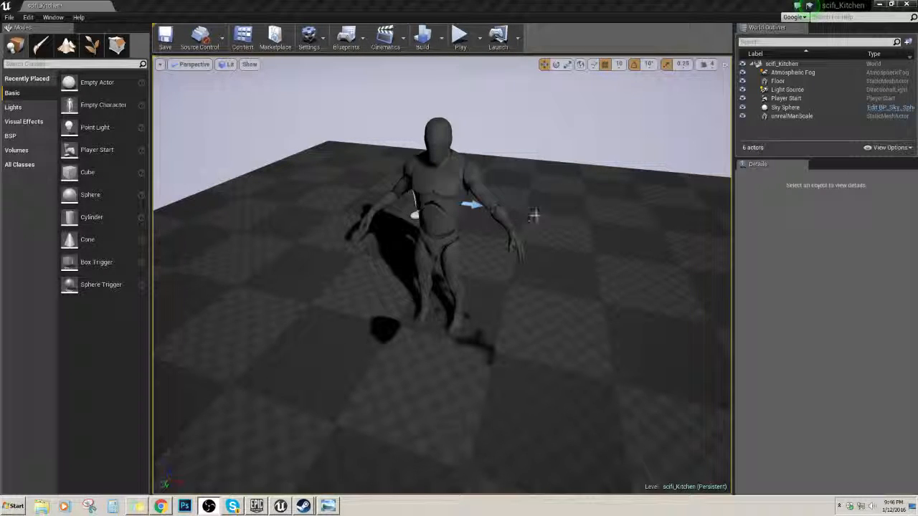
right_drag(512, 252, 532, 206)
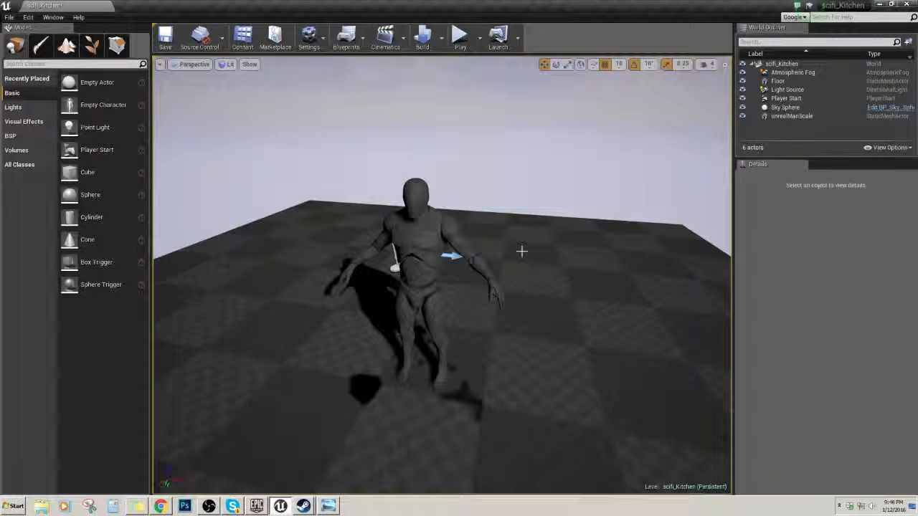
key(w)
right_drag(450, 234, 446, 264)
key(s)
key(w)
key(s)
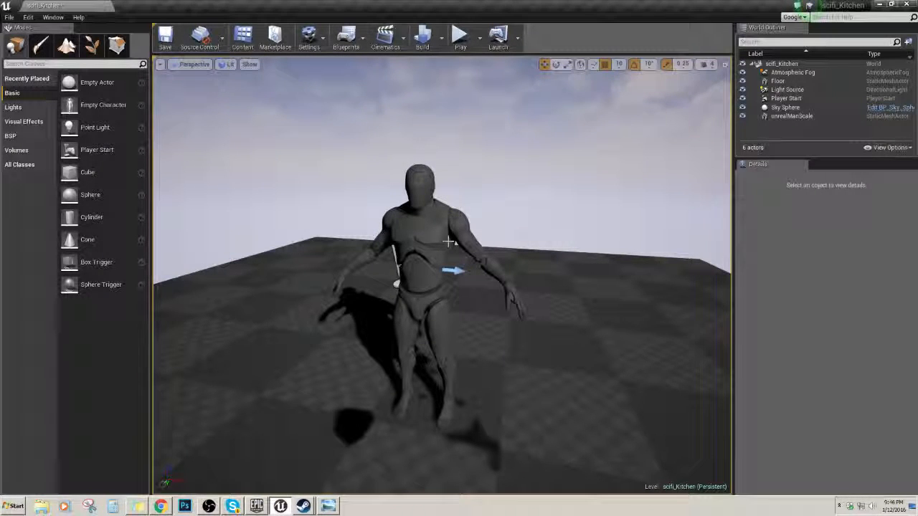
mouse_move(269, 464)
right_down()
mouse_move(301, 472)
mouse_move(270, 472)
right_up()
- Open the concept art in Windows Photo Viewer and examine the sci-fi ship's interior, zooming in on the kitchen
click(328, 506)
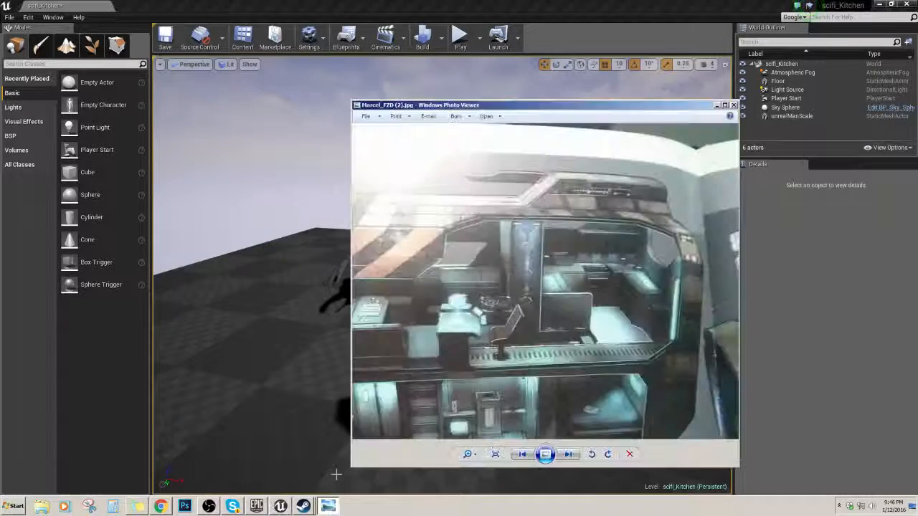
scroll(550, 299, up, 1)
scroll(550, 300, down, 4)
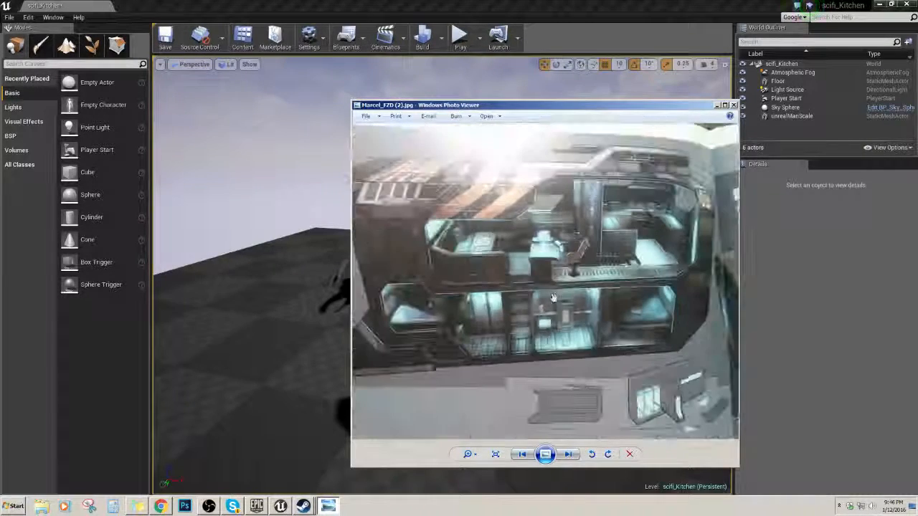
scroll(550, 300, up, 1)
drag(550, 300, 574, 337)
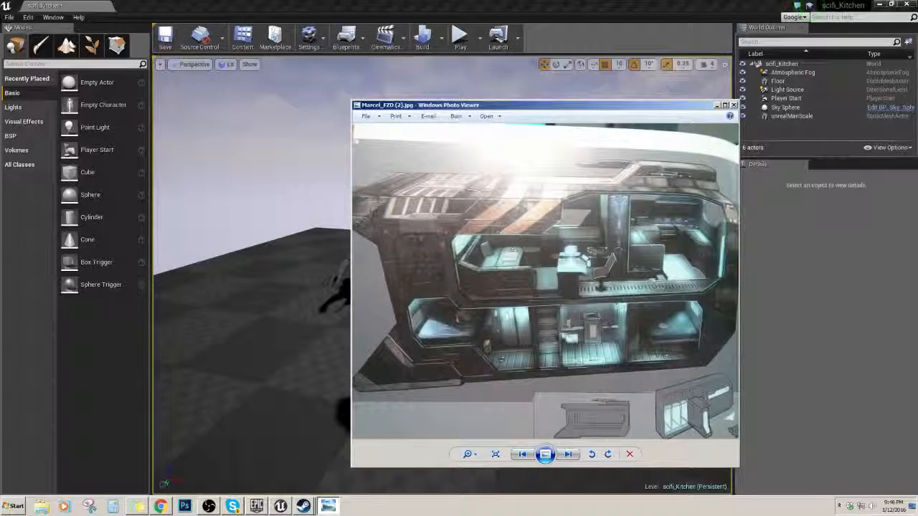
drag(530, 296, 490, 331)
scroll(634, 262, up, 5)
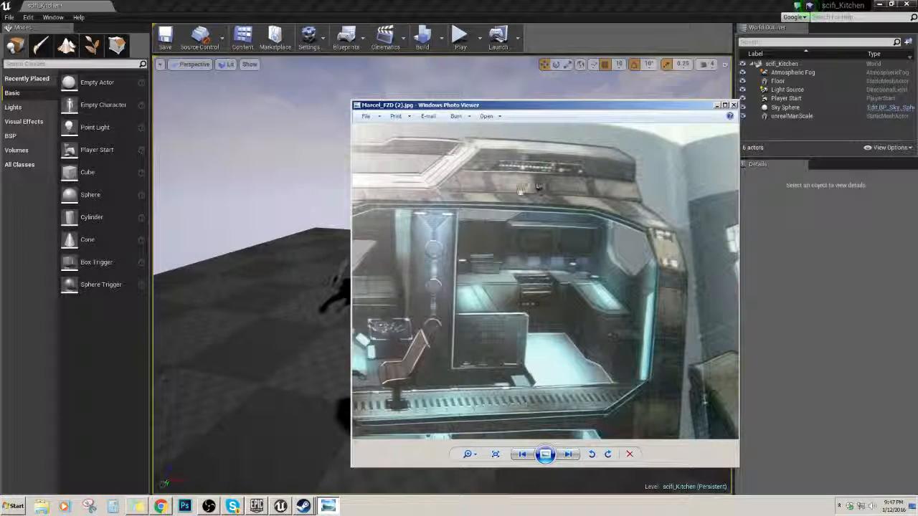
- Return to Unreal Editor and place an additive BSP box brush on the floor beside the mannequin
click(599, 5)
mouse_move(459, 244)
right_down()
mouse_move(495, 229)
mouse_move(480, 228)
mouse_move(491, 228)
mouse_move(486, 247)
mouse_move(473, 248)
right_up()
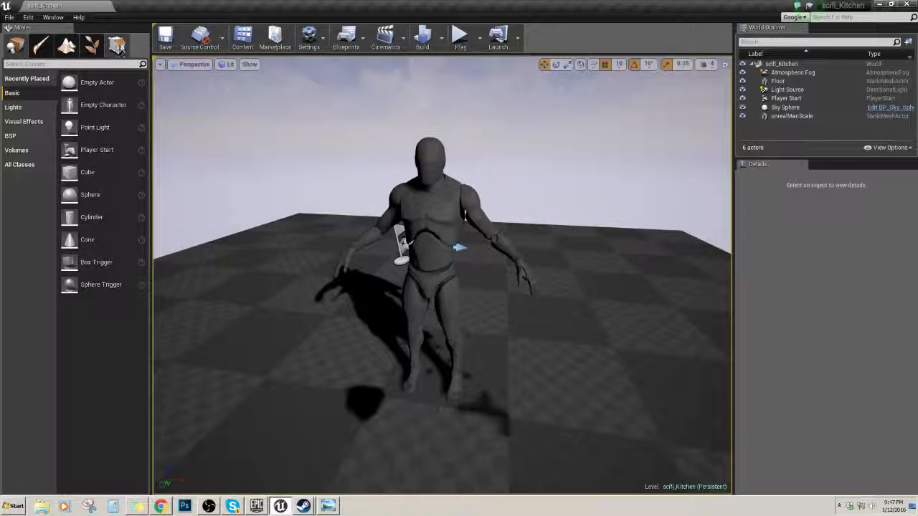
click(14, 135)
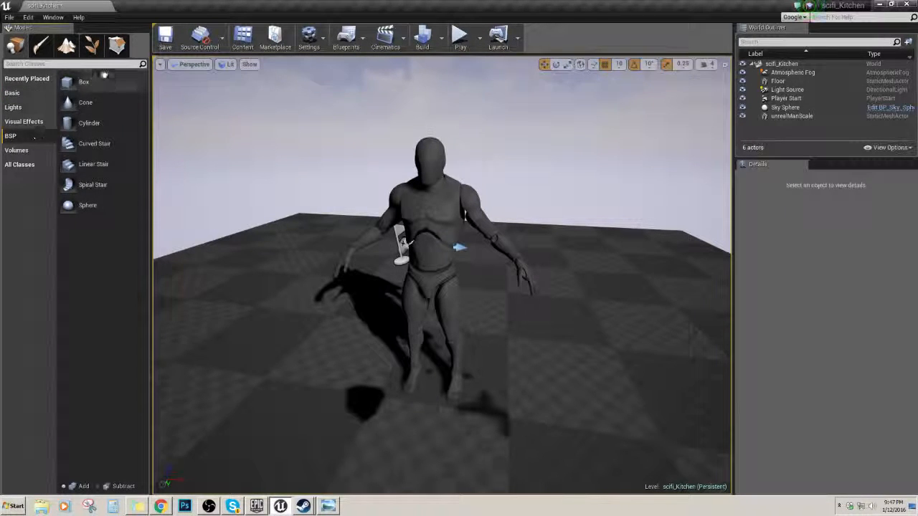
mouse_move(96, 84)
mouse_down()
mouse_move(400, 348)
mouse_move(439, 313)
mouse_up()
mouse_move(439, 313)
right_down()
mouse_move(466, 288)
mouse_move(508, 358)
right_up()
mouse_move(730, 241)
right_down()
mouse_move(502, 122)
mouse_move(344, 58)
mouse_move(156, 56)
right_up()
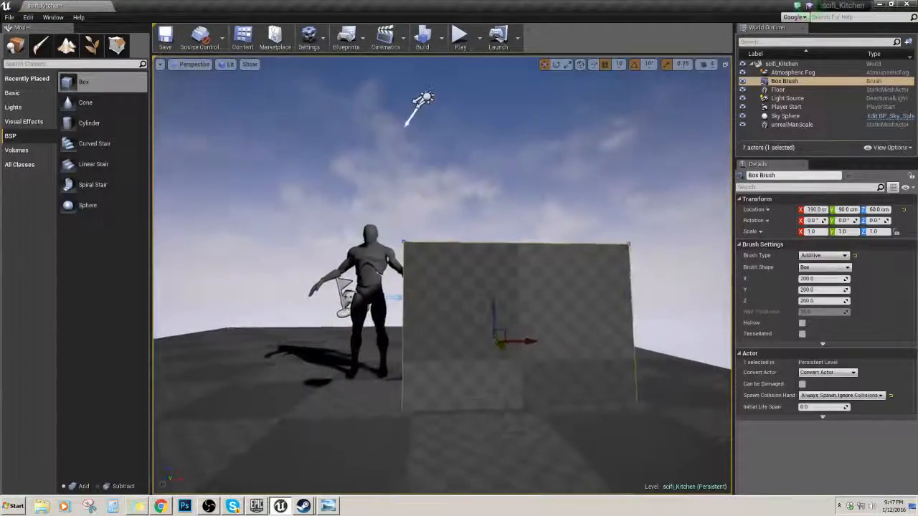
- Switch to geometry editing and raise the box brush's bottom face to floor level
click(116, 46)
mouse_move(344, 194)
right_down()
mouse_move(402, 287)
mouse_move(466, 323)
mouse_move(580, 96)
right_up()
mouse_move(381, 209)
right_down()
mouse_move(391, 237)
mouse_move(380, 209)
right_up()
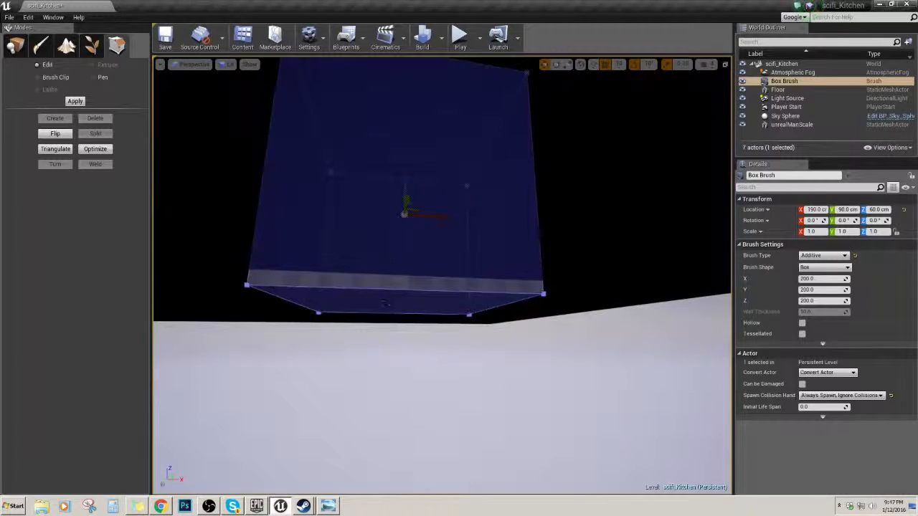
click(391, 302)
mouse_move(391, 302)
right_down()
mouse_move(409, 229)
mouse_move(413, 344)
mouse_move(416, 215)
mouse_move(418, 303)
right_up()
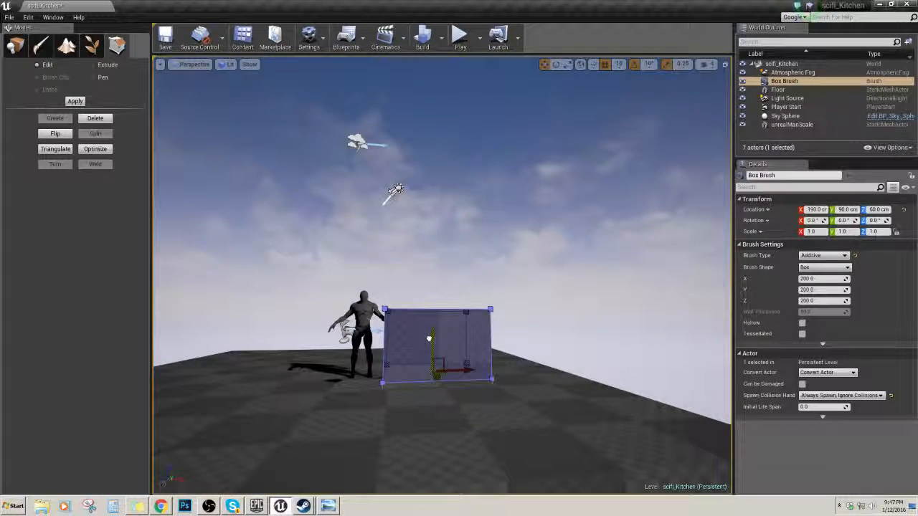
right_drag(430, 343, 401, 362)
- Lower the box brush's top face to about the mannequin's hand height for a counter
click(448, 233)
right_drag(448, 234, 455, 291)
click(470, 290)
scroll(496, 291, up, 3)
click(455, 211)
click(455, 223)
click(456, 224)
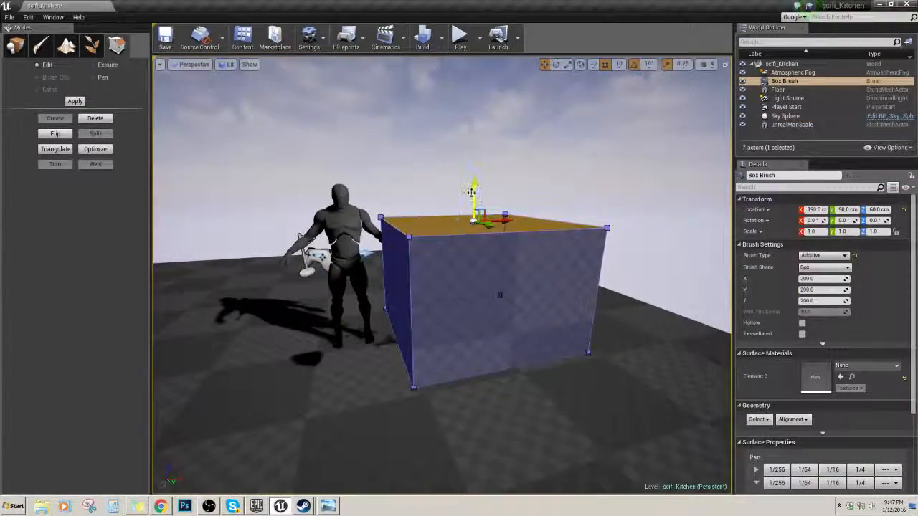
mouse_move(474, 229)
right_down()
mouse_move(474, 262)
mouse_move(470, 231)
right_up()
right_drag(522, 287, 466, 287)
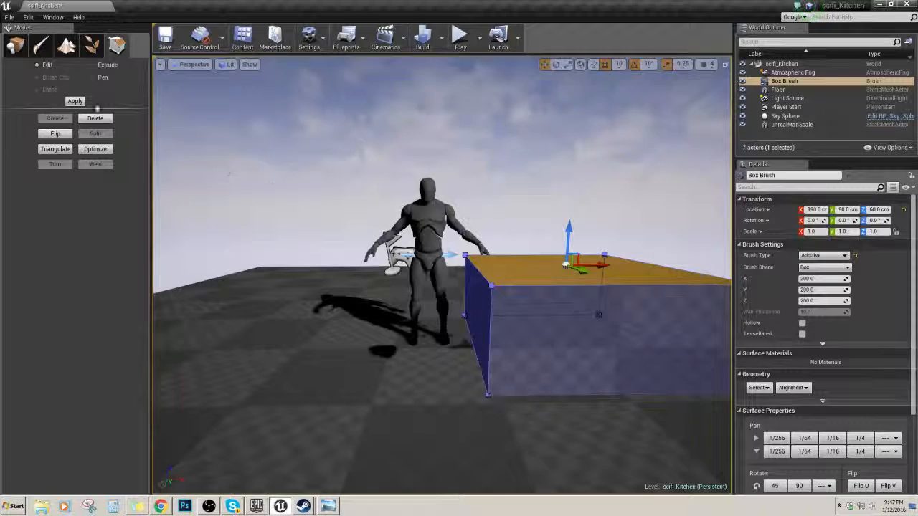
- Select the whole box brush and move it along X to 170 cm beside the mannequin
right_drag(418, 201, 430, 204)
click(418, 201)
click(458, 309)
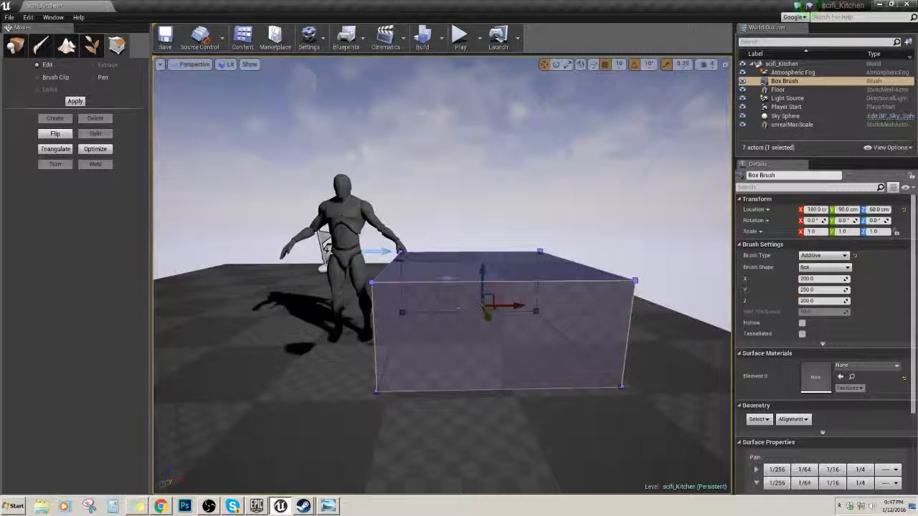
drag(494, 307, 492, 307)
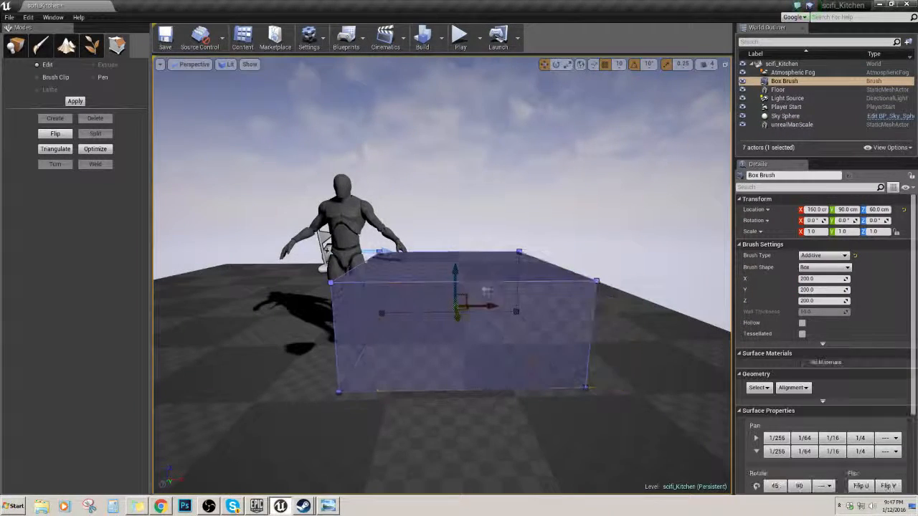
mouse_move(486, 291)
right_down()
mouse_move(453, 292)
mouse_move(479, 288)
right_up()
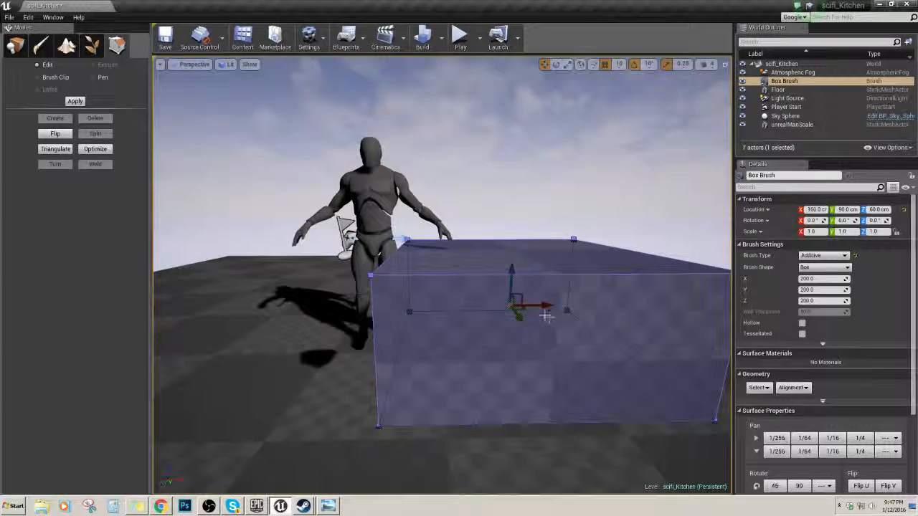
drag(555, 303, 542, 303)
- Pull the box brush's outer side face inward along X to narrow it to counter depth
mouse_move(541, 303)
right_down()
mouse_move(553, 303)
mouse_move(529, 302)
mouse_move(502, 281)
mouse_move(439, 332)
mouse_move(443, 321)
mouse_move(466, 327)
mouse_move(486, 317)
right_up()
click(465, 241)
mouse_move(465, 241)
right_down()
mouse_move(482, 250)
mouse_move(435, 283)
right_up()
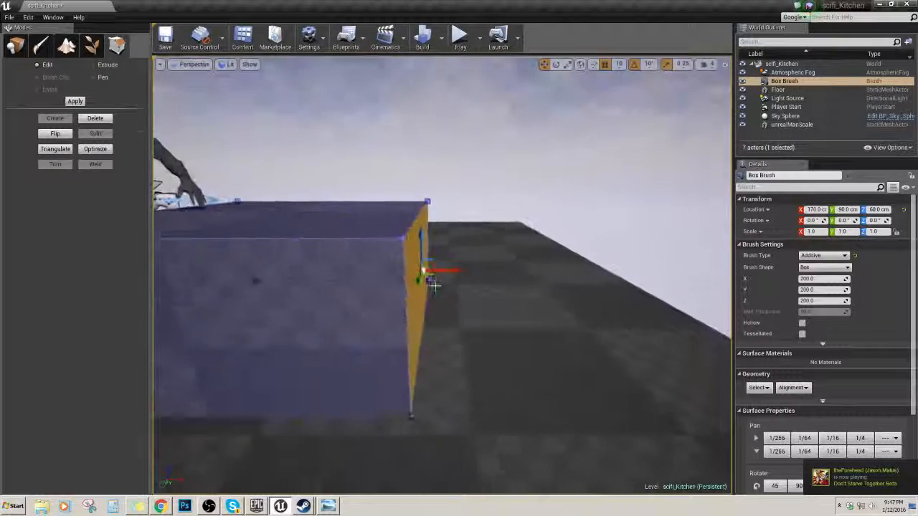
drag(459, 269, 373, 272)
mouse_move(373, 273)
right_down()
mouse_move(474, 282)
mouse_move(467, 279)
mouse_move(456, 279)
mouse_move(468, 295)
mouse_move(458, 292)
mouse_move(466, 277)
right_up()
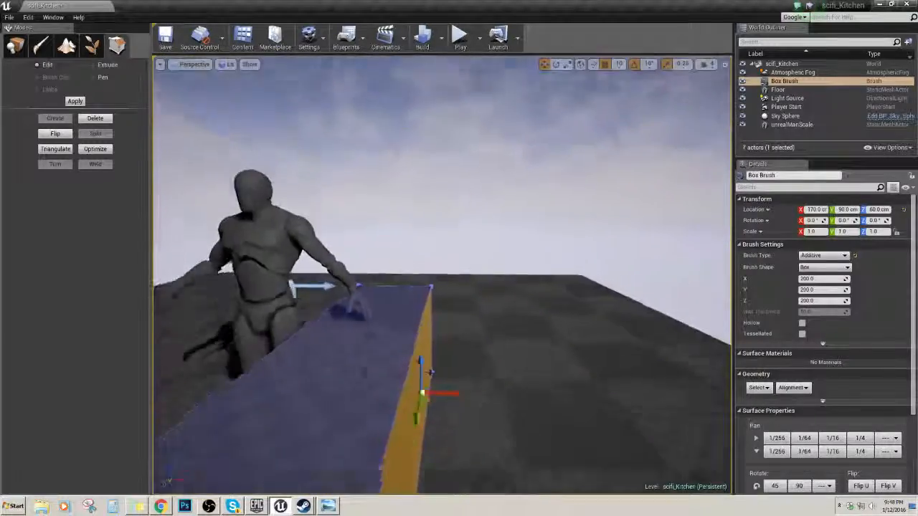
click(452, 228)
mouse_move(452, 228)
right_down()
mouse_move(459, 244)
mouse_move(439, 240)
mouse_move(409, 283)
right_up()
click(452, 229)
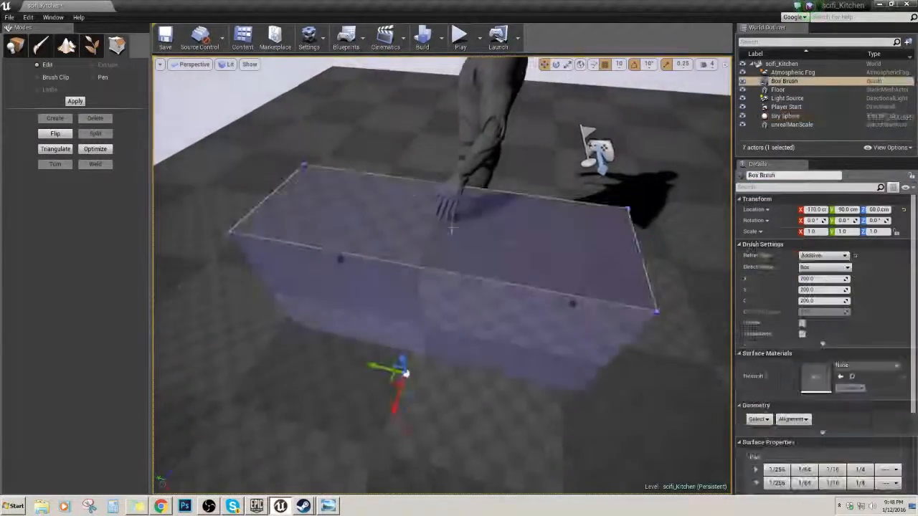
- Duplicate the counter brush and move the copy to the mannequin's other side at X 0, Y 90 cm
mouse_move(452, 230)
right_down()
mouse_move(440, 221)
mouse_move(441, 229)
mouse_move(459, 229)
mouse_move(445, 204)
right_up()
click(440, 221)
click(459, 230)
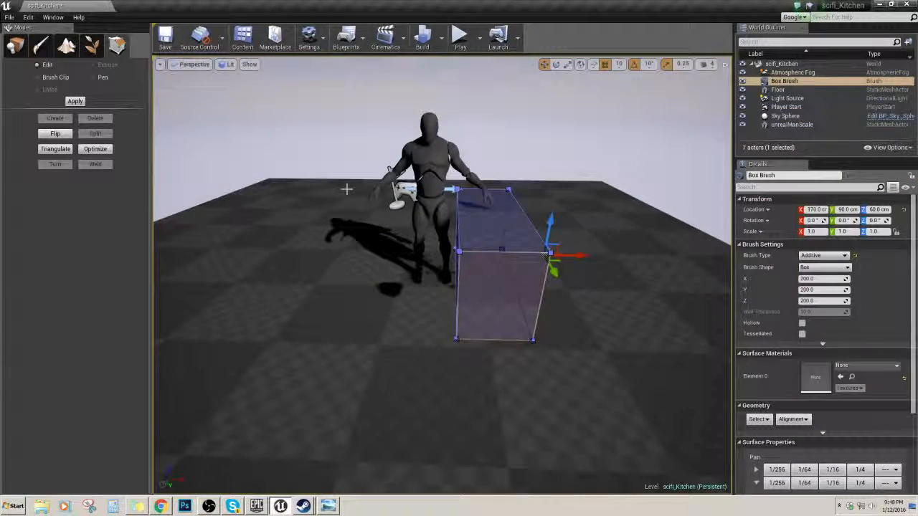
key(ctrl+w)
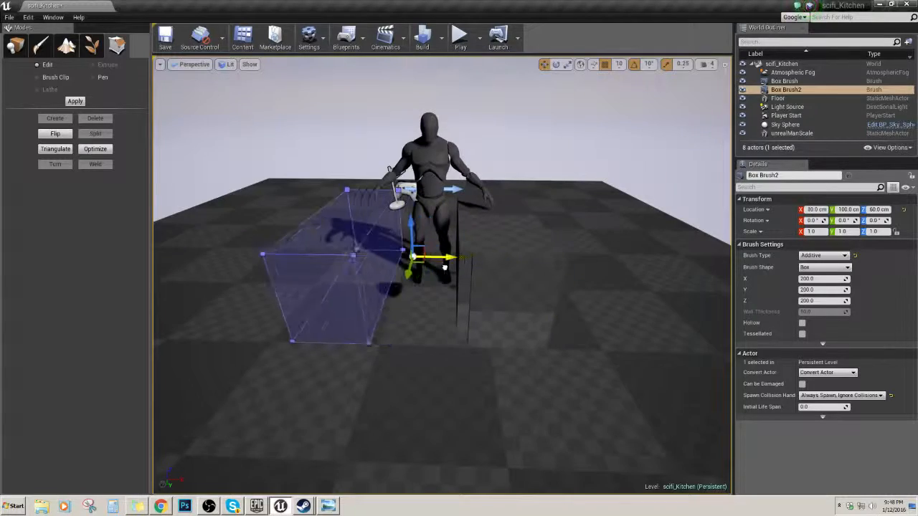
drag(444, 268, 423, 268)
right_drag(423, 268, 460, 257)
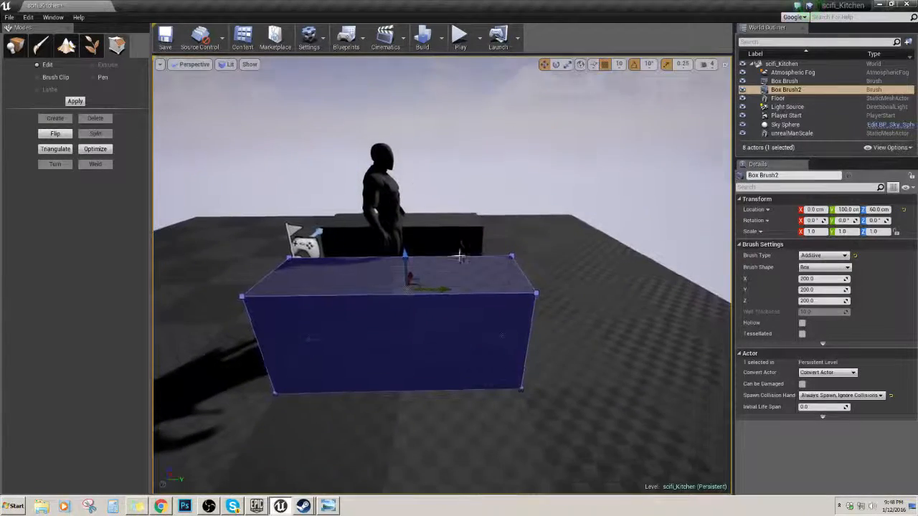
drag(432, 291, 418, 290)
right_drag(418, 290, 344, 312)
- Adjust the aisle between the two counters by moving the duplicate brush along X to -30 cm
drag(592, 230, 603, 238)
right_drag(603, 238, 600, 198)
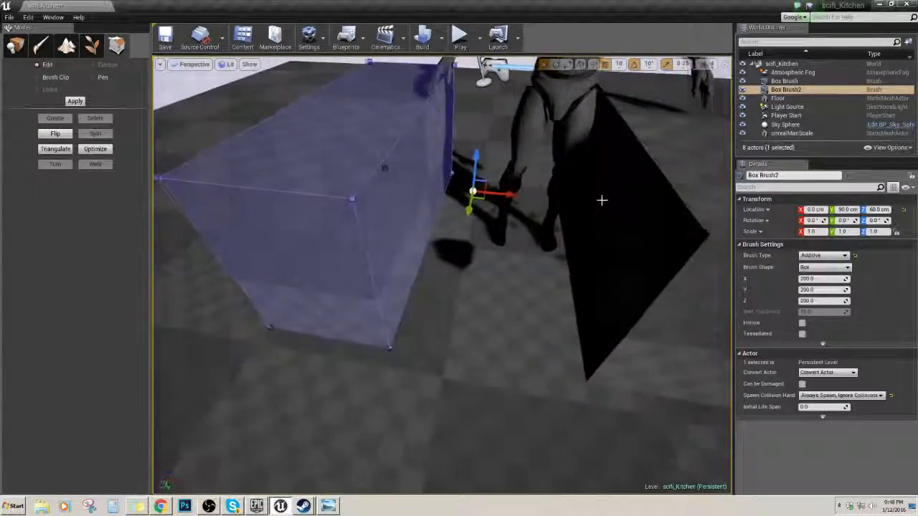
drag(510, 194, 680, 210)
right_drag(680, 210, 679, 177)
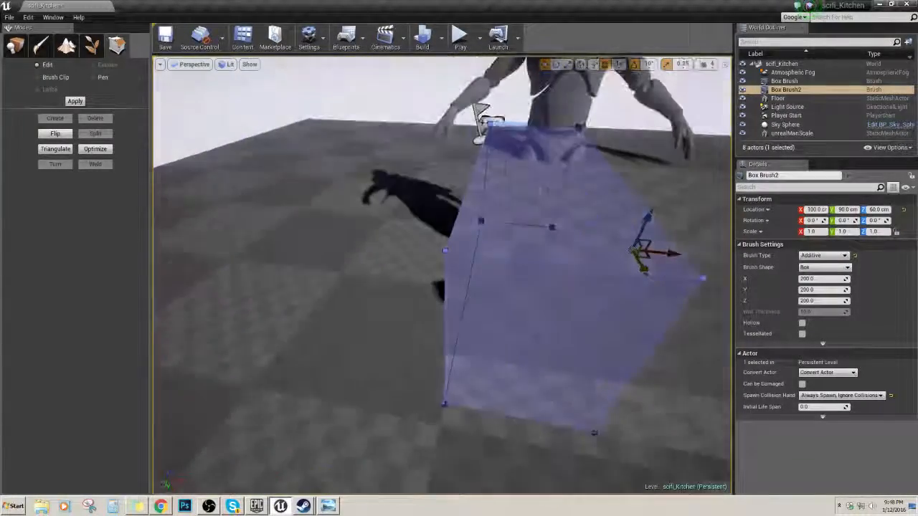
drag(675, 256, 455, 239)
key(s)
mouse_move(455, 238)
right_down()
mouse_move(473, 226)
mouse_move(472, 213)
right_up()
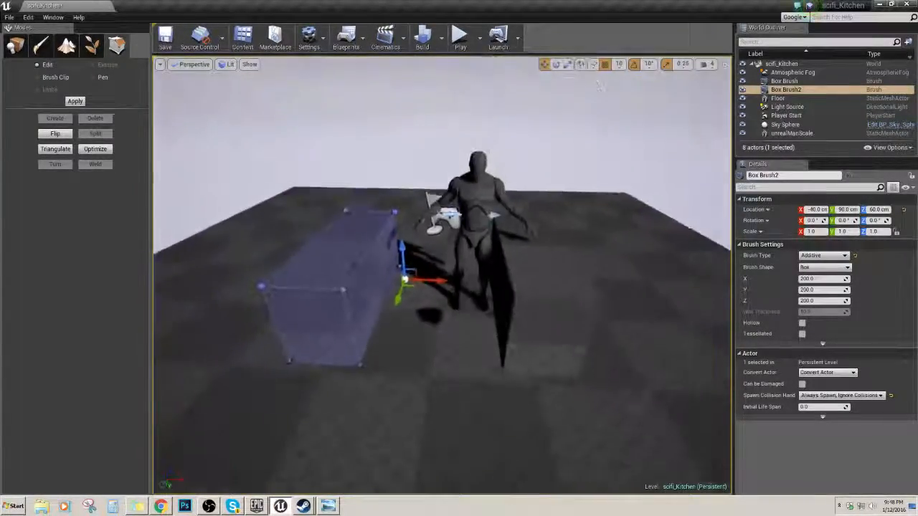
drag(444, 280, 461, 281)
right_drag(461, 281, 459, 247)
- Duplicate the mannequin and move the copy along X to -30 cm to gauge the aisle width for two people
click(402, 223)
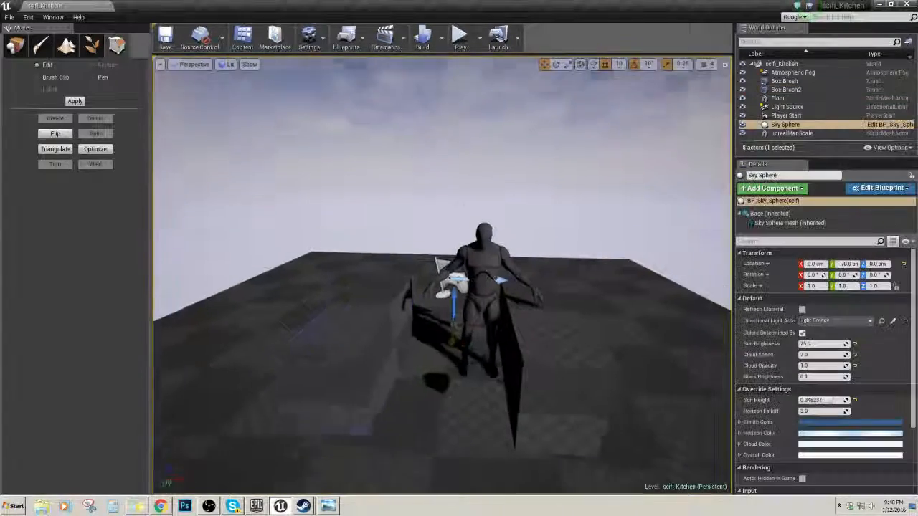
right_drag(402, 222, 403, 244)
click(387, 304)
mouse_move(388, 305)
right_down()
mouse_move(444, 297)
mouse_move(440, 285)
mouse_move(407, 294)
mouse_move(407, 280)
right_up()
key(s)
key(w)
click(407, 293)
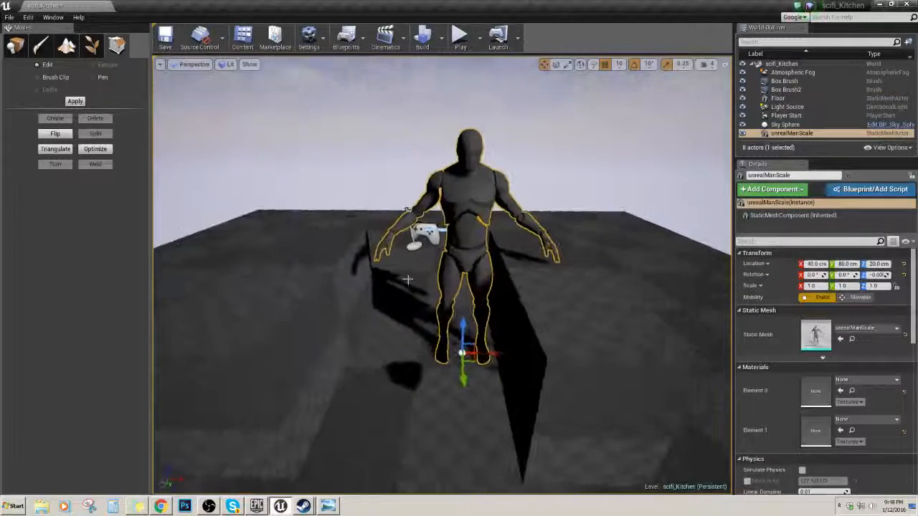
key(ctrl+w)
drag(503, 362, 412, 361)
right_drag(412, 362, 379, 362)
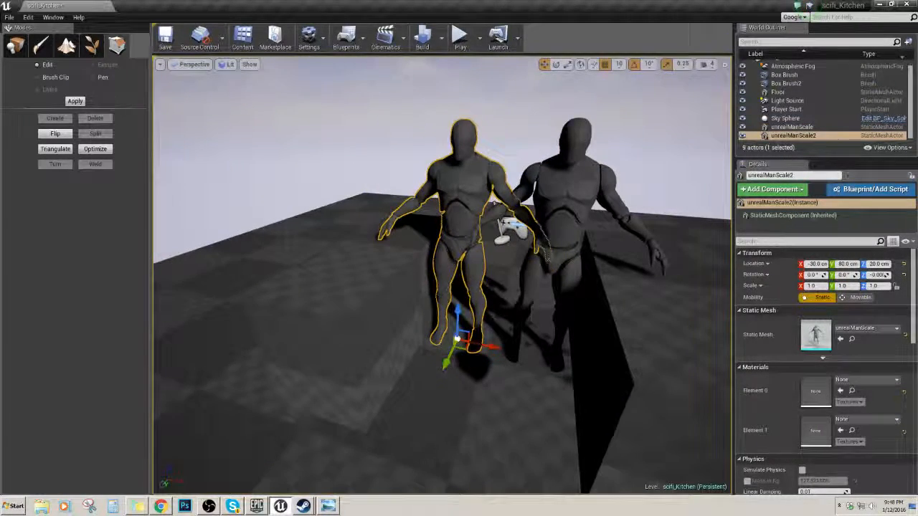
- Check both mannequins between the counters and delete the duplicate mannequin
mouse_move(363, 308)
right_down()
mouse_move(387, 287)
mouse_move(368, 287)
mouse_move(423, 288)
right_up()
click(363, 307)
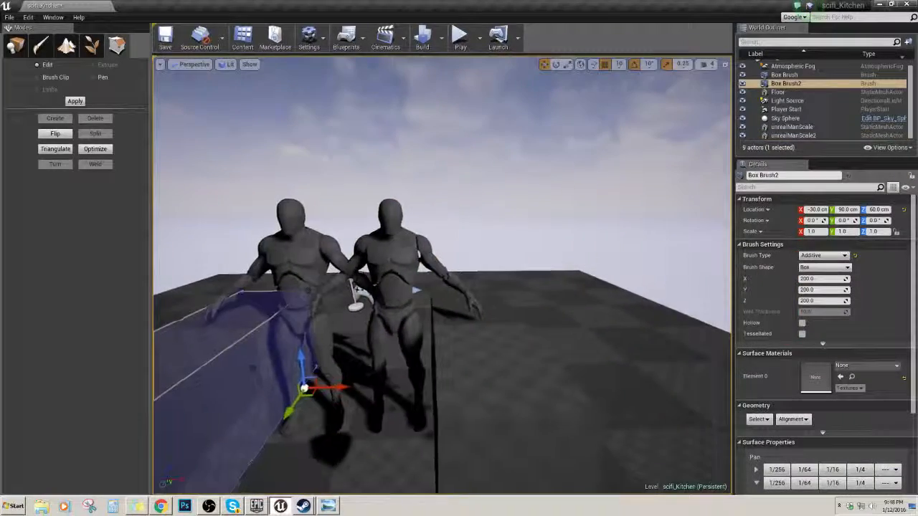
right_drag(357, 289, 324, 305)
click(401, 292)
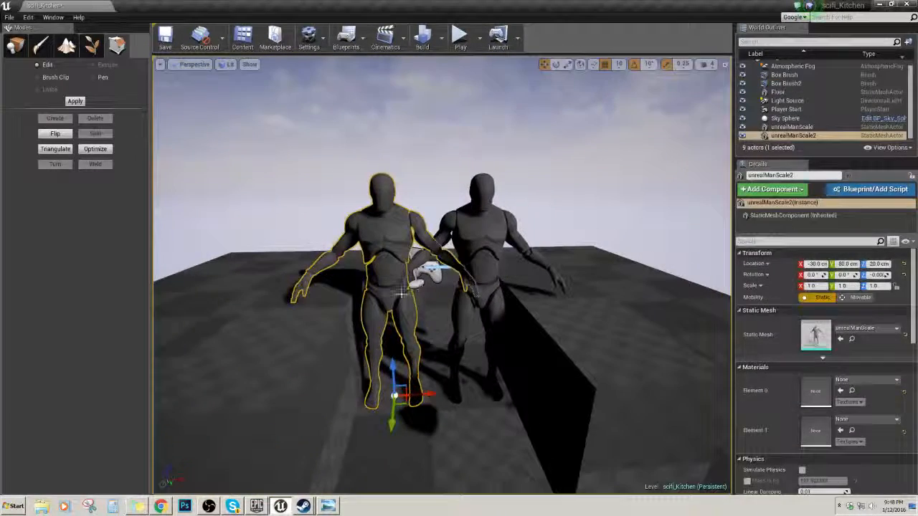
key(Delete)
click(502, 257)
click(494, 266)
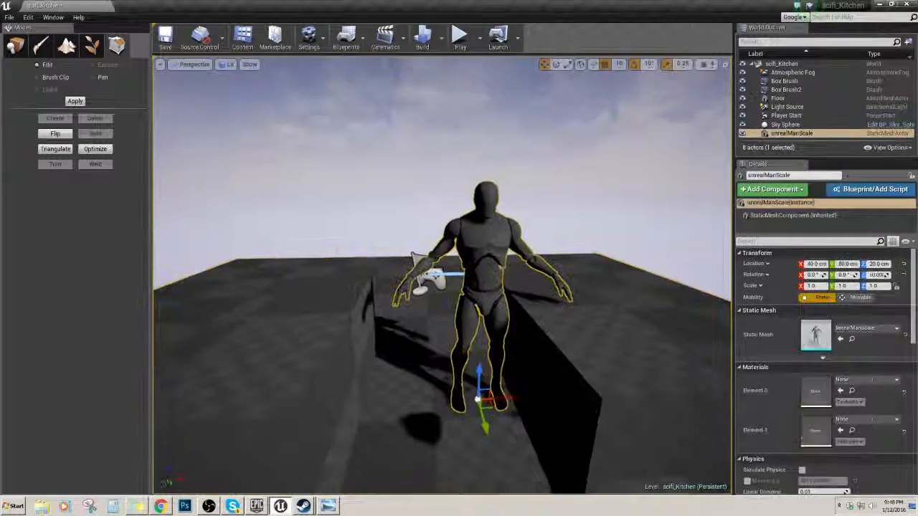
- Duplicate the second counter brush end to end along Y, placing the copy at X -30, Y -110 cm
right_drag(494, 266, 490, 244)
click(431, 188)
mouse_move(431, 201)
right_down()
mouse_move(416, 236)
mouse_move(461, 258)
mouse_move(387, 264)
right_up()
click(461, 258)
click(328, 268)
mouse_move(327, 269)
right_down()
mouse_move(387, 273)
mouse_move(323, 251)
right_up()
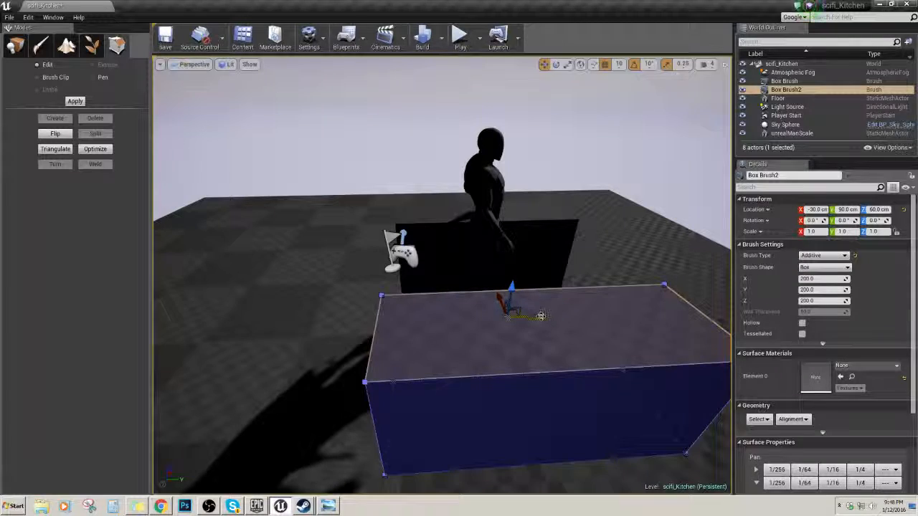
mouse_move(537, 311)
alt+mouse_down()
mouse_move(305, 323)
mouse_move(332, 325)
alt+mouse_up()
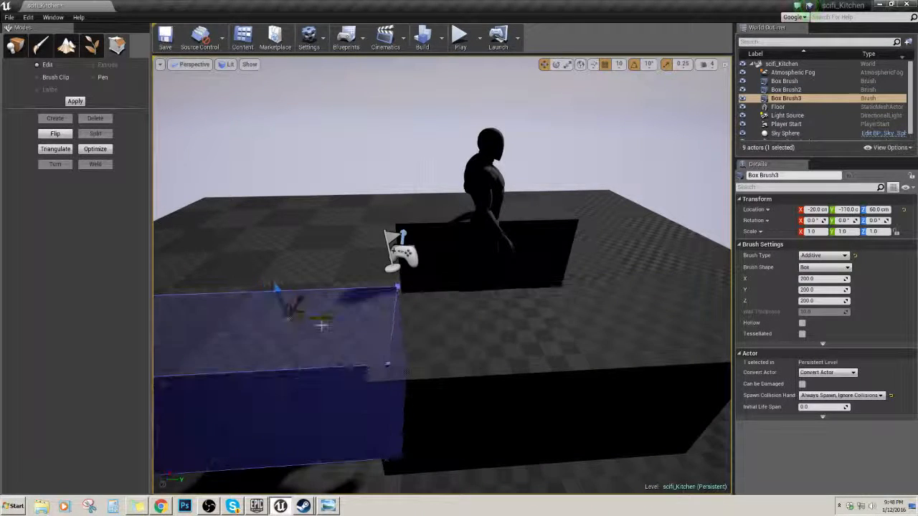
right_drag(333, 325, 287, 330)
mouse_move(430, 306)
mouse_down()
mouse_move(445, 306)
mouse_move(430, 306)
mouse_up()
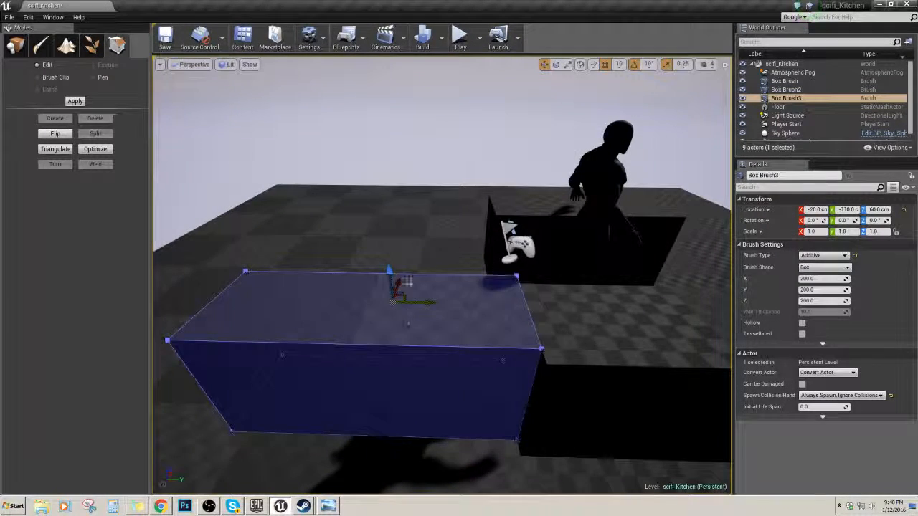
right_drag(431, 307, 330, 298)
drag(505, 274, 488, 284)
mouse_move(489, 284)
right_down()
mouse_move(632, 288)
mouse_move(624, 294)
right_up()
- Rotate the duplicated counter brush 90° about Z and move it along Y to 20 cm as a cross counter
key(e)
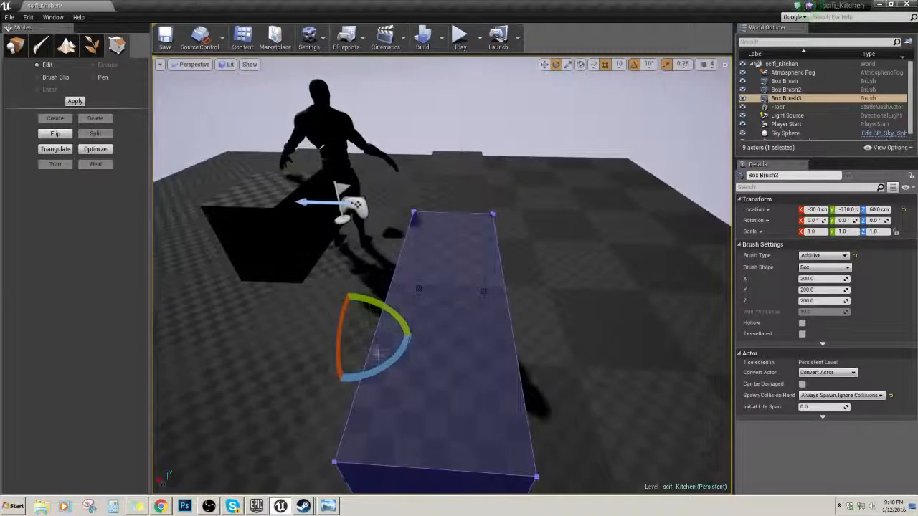
mouse_move(381, 365)
mouse_down()
mouse_move(379, 304)
mouse_move(365, 292)
mouse_move(378, 293)
mouse_up()
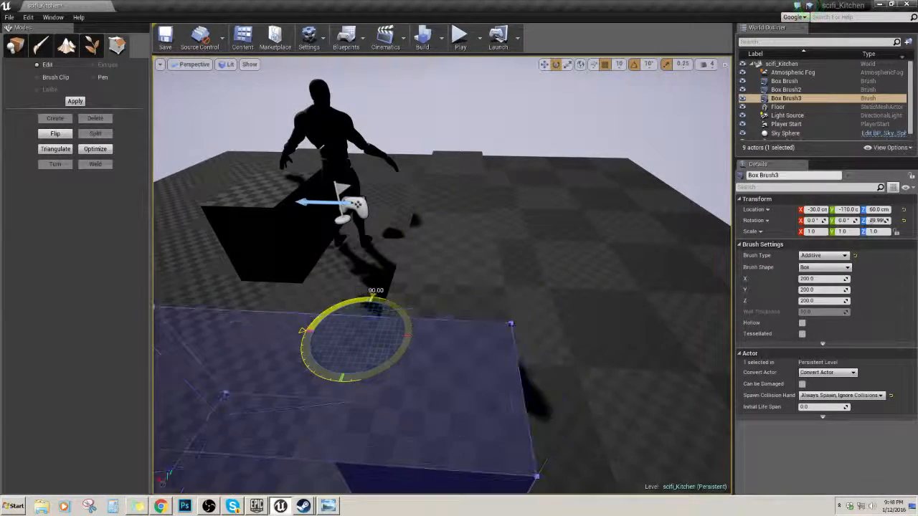
key(w)
mouse_move(378, 294)
right_down()
mouse_move(258, 287)
mouse_move(208, 265)
mouse_move(251, 251)
right_up()
right_drag(511, 307, 511, 327)
drag(511, 313, 582, 313)
mouse_move(582, 313)
right_down()
mouse_move(545, 313)
mouse_move(638, 308)
right_up()
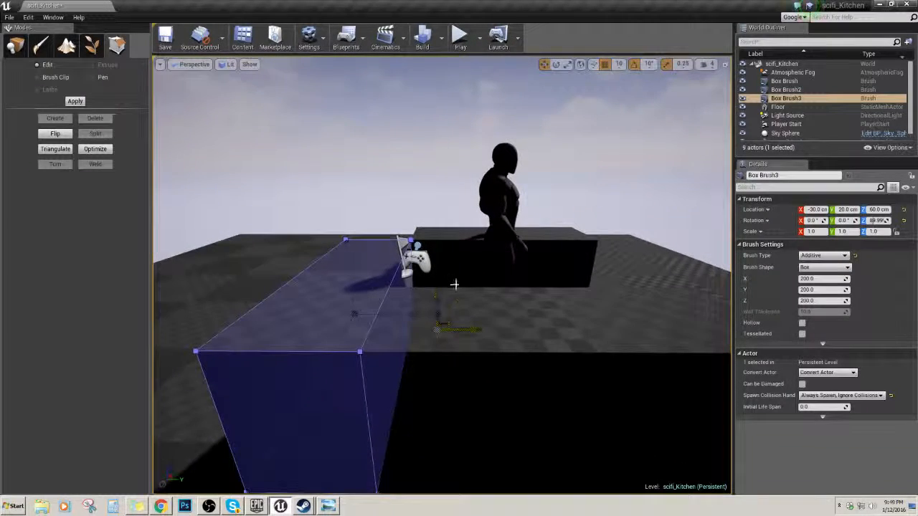
right_drag(455, 285, 455, 304)
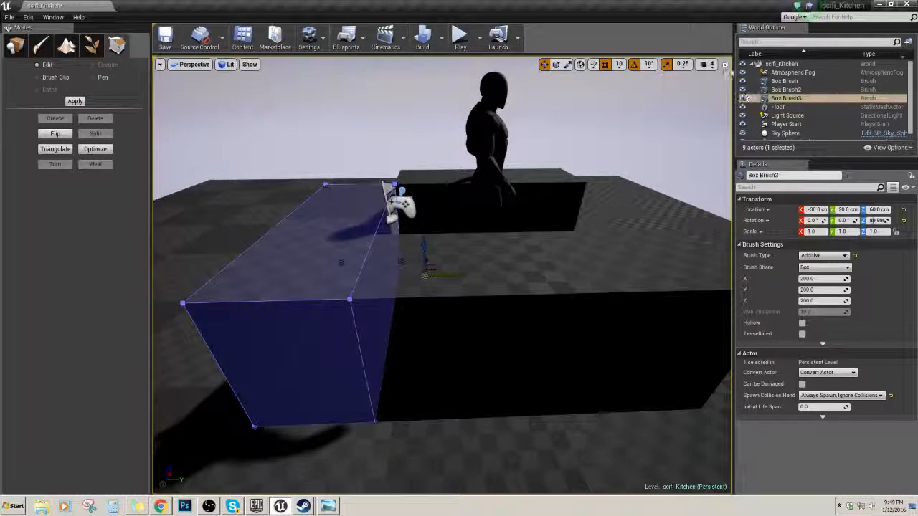
- Switch to the four-view layout and select the rotated cross counter brush in the wireframe side view
click(725, 64)
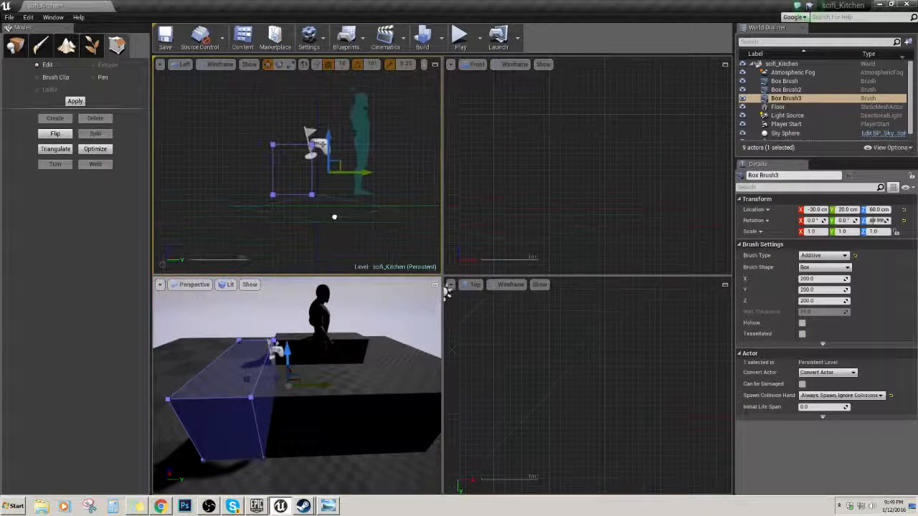
mouse_move(333, 216)
right_down()
mouse_move(328, 209)
mouse_move(298, 223)
right_up()
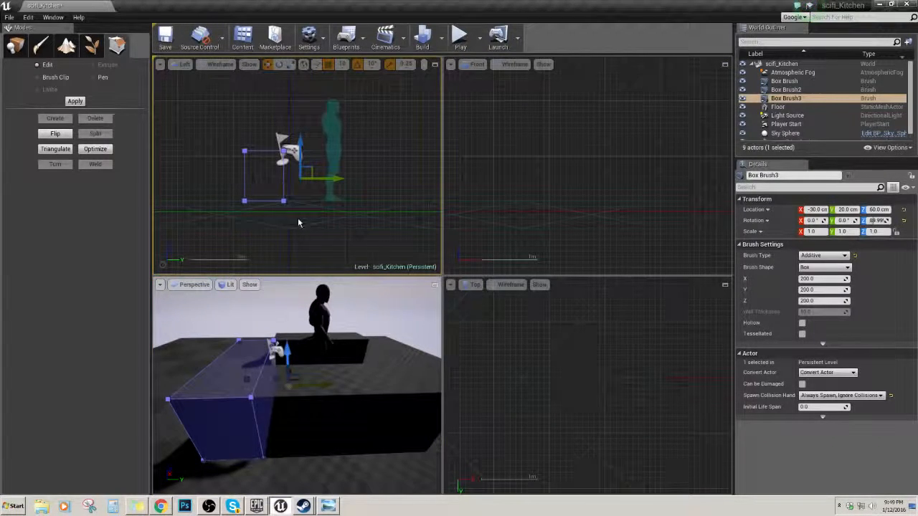
click(282, 159)
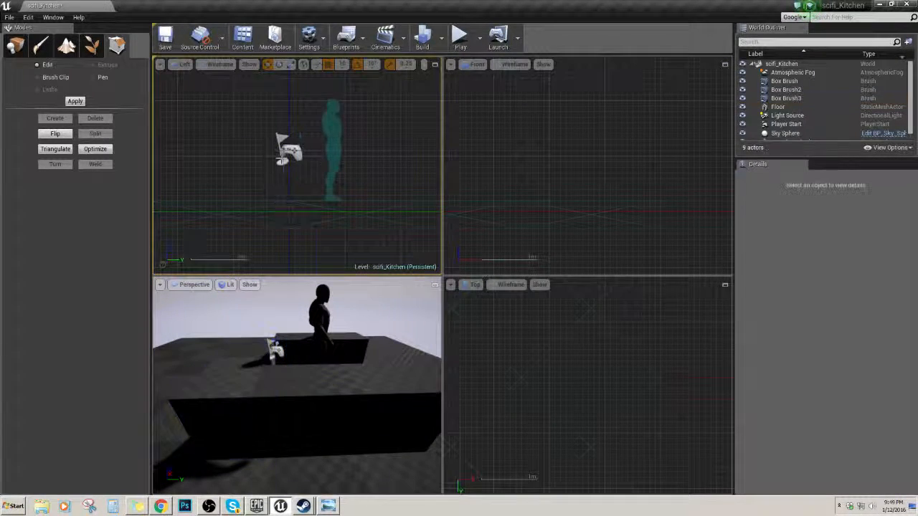
click(257, 153)
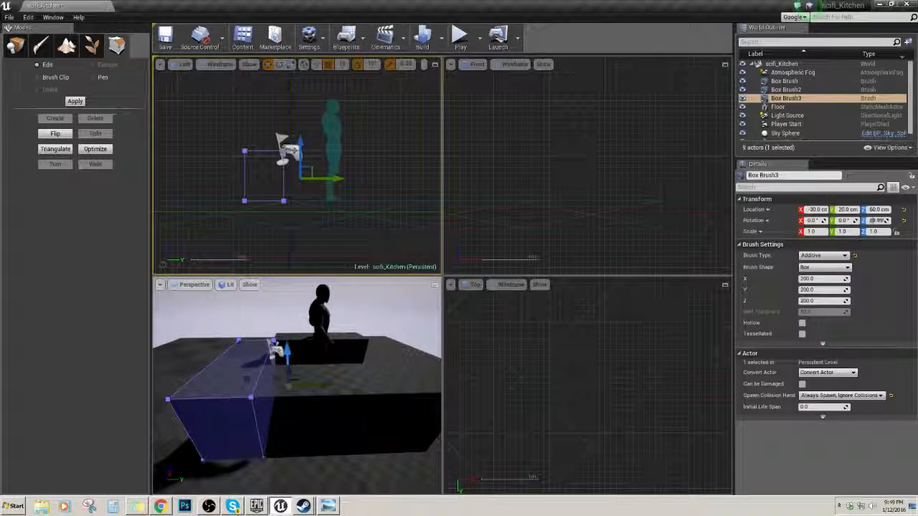
click(309, 419)
click(256, 152)
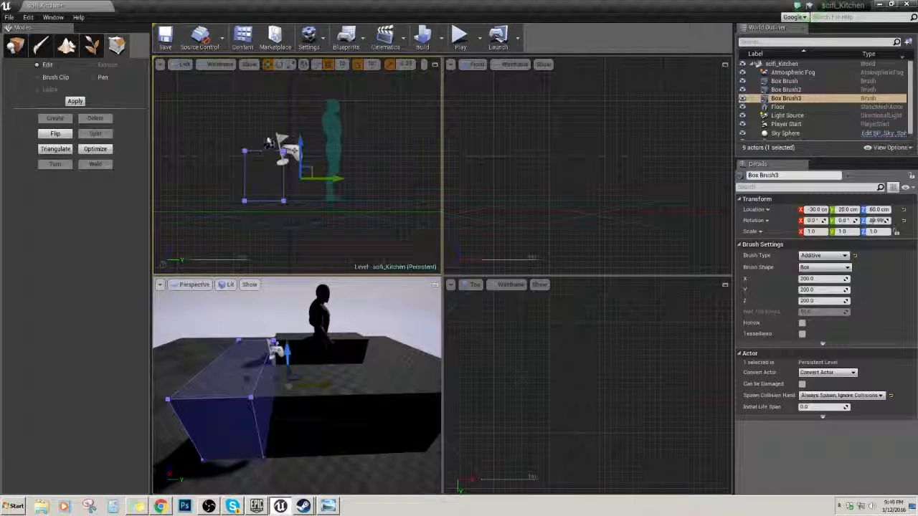
- Try to widen the cross counter brush by moving its inner-side vertices along Y
click(284, 201)
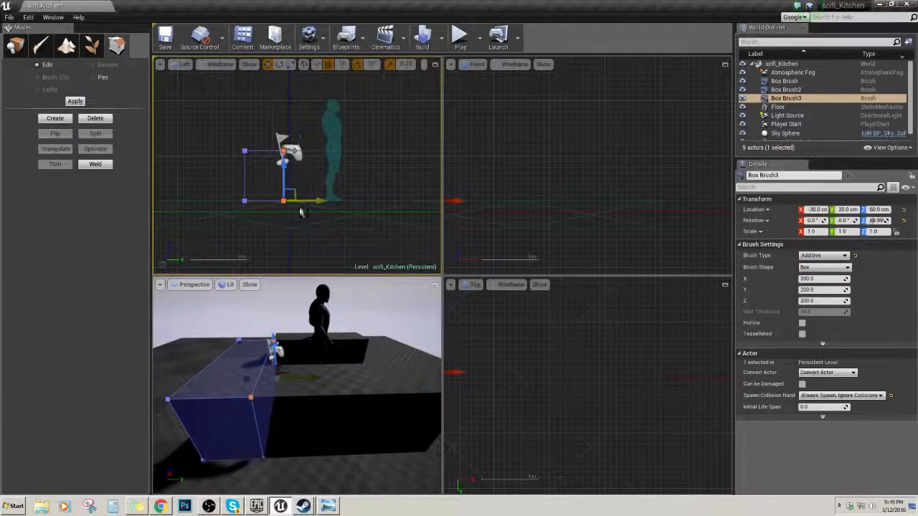
drag(316, 200, 363, 198)
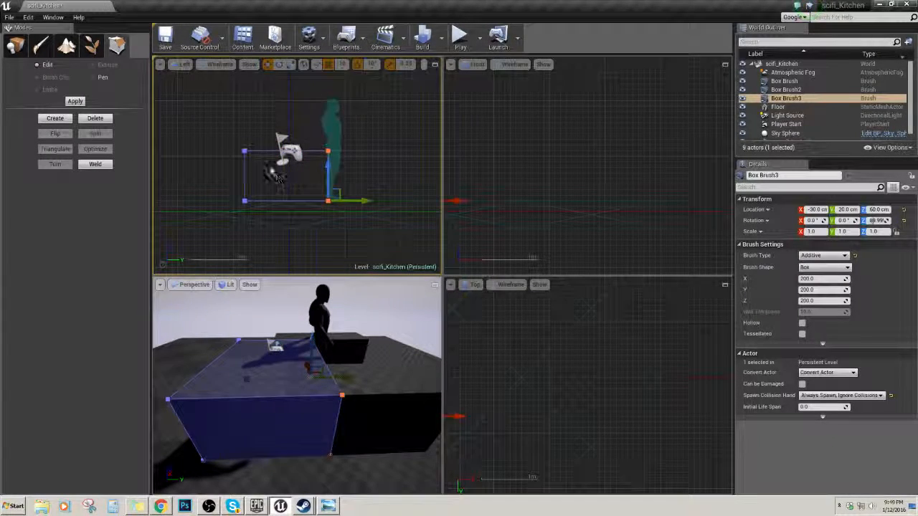
key(ctrl+z)
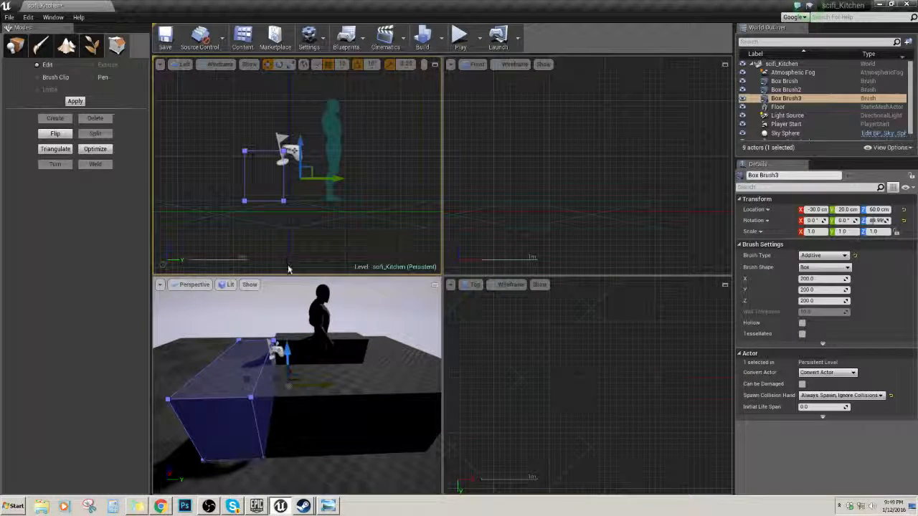
- Lengthen the cross counter brush along X by moving its end vertices to meet the first counter's outer side
right_drag(274, 161, 276, 146)
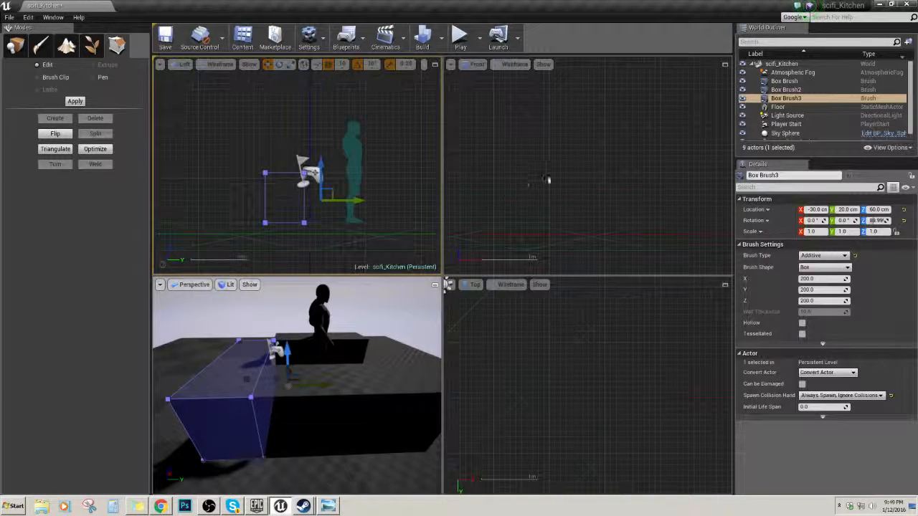
scroll(549, 179, down, 4)
right_drag(567, 194, 592, 225)
scroll(594, 392, down, 1)
scroll(595, 392, up, 2)
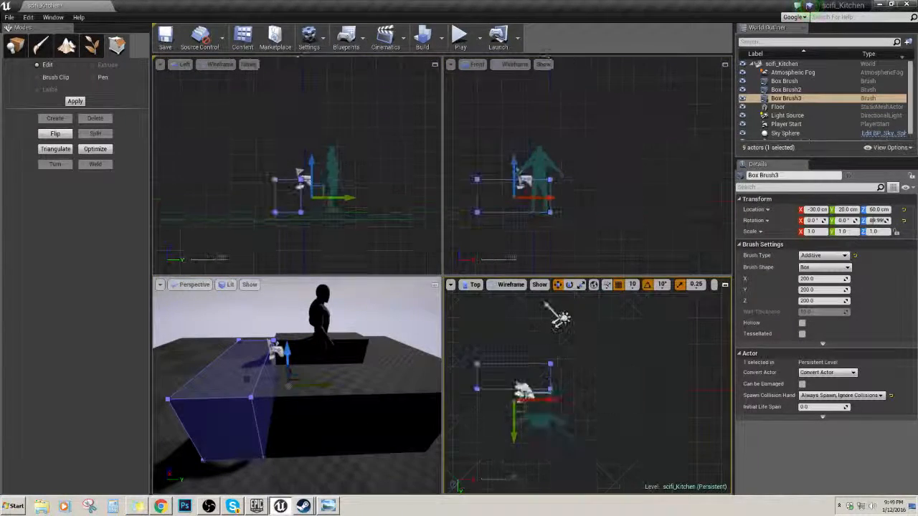
right_drag(587, 392, 629, 354)
scroll(629, 355, up, 5)
right_drag(609, 301, 615, 381)
drag(582, 343, 626, 436)
right_drag(635, 380, 576, 361)
drag(575, 382, 624, 382)
click(626, 372)
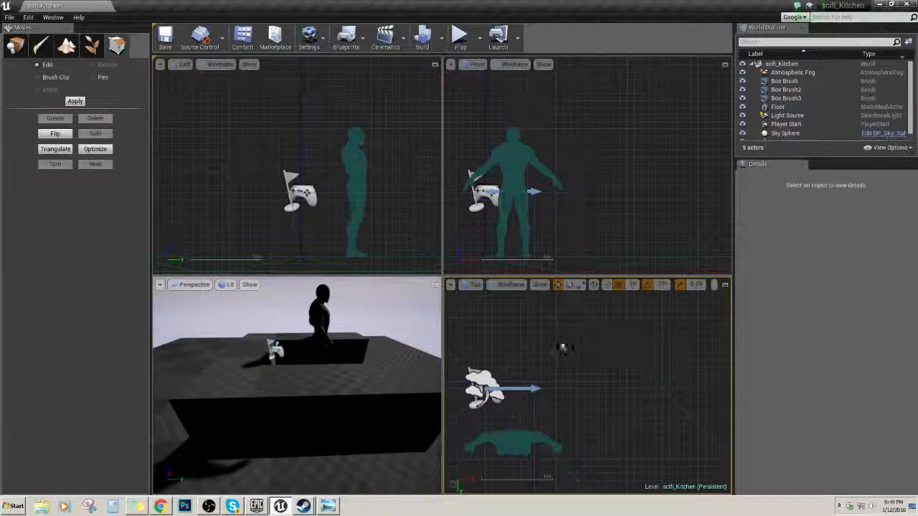
- Duplicate the mannequin and move the copy along X so two figures stand side by side between the counters
right_drag(312, 339, 204, 385)
click(352, 342)
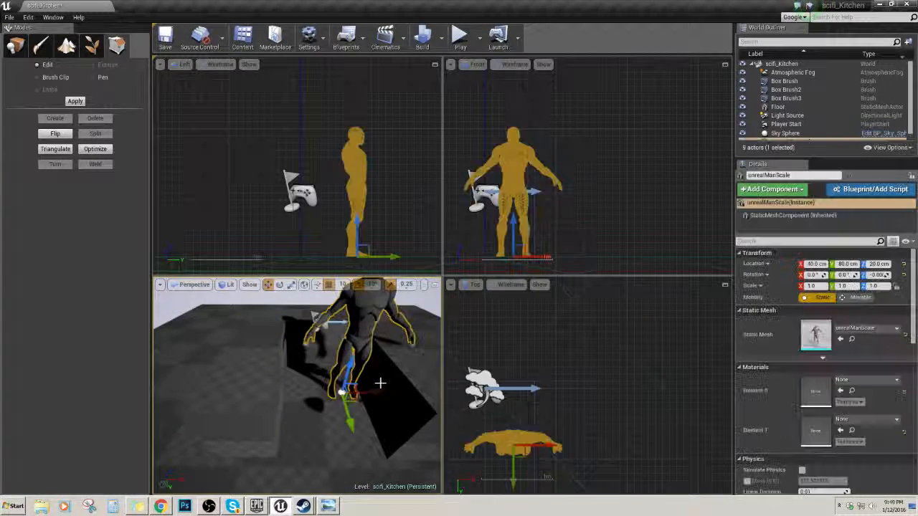
key(ctrl+w)
drag(382, 394, 343, 399)
right_drag(342, 399, 334, 376)
- Shift all vertices of the second counter brush outward along X in the top view to widen the aisle
click(258, 432)
right_drag(260, 432, 288, 428)
right_drag(554, 335, 658, 318)
mouse_move(611, 482)
right_down()
mouse_move(584, 381)
mouse_move(595, 435)
mouse_move(608, 397)
mouse_move(624, 422)
right_up()
scroll(589, 425, down, 2)
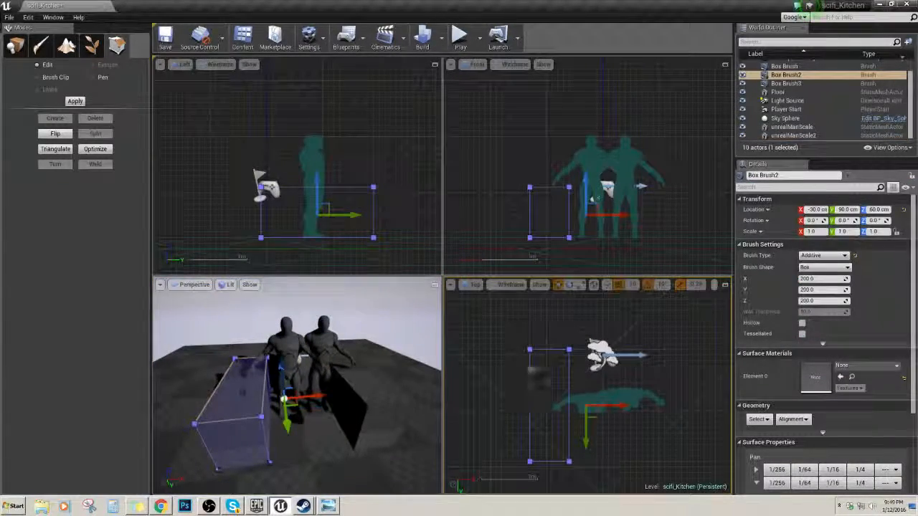
click(531, 367)
drag(511, 335, 581, 488)
drag(600, 351, 584, 351)
click(533, 328)
click(529, 315)
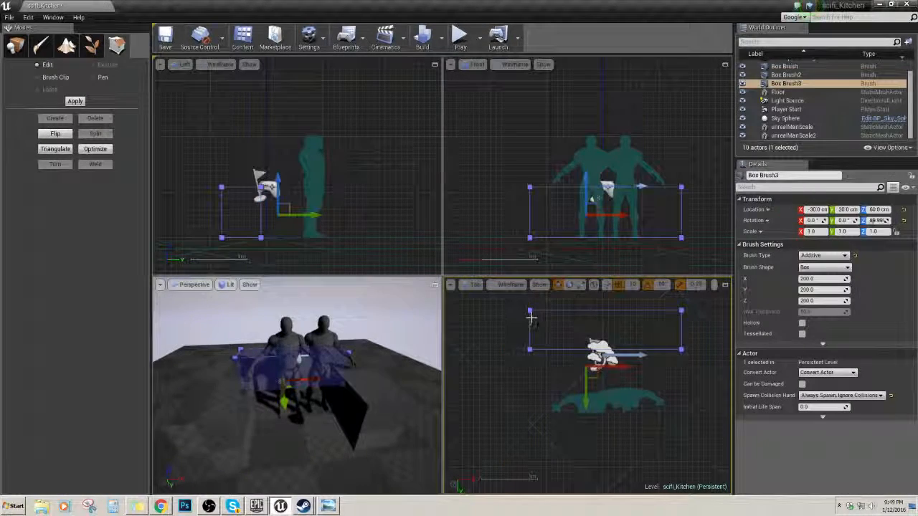
click(475, 332)
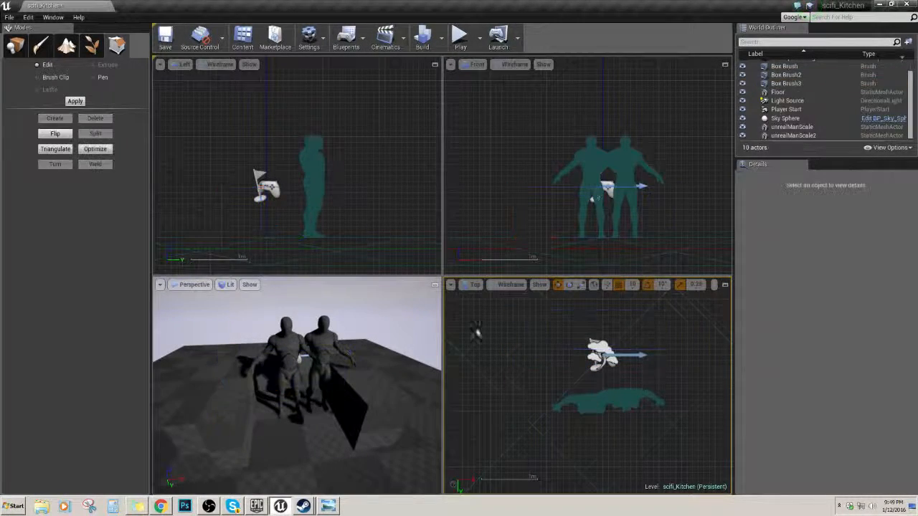
- Space out the mannequins by moving the copy along X to -40 cm and the original along Y level with it
right_drag(269, 398, 251, 395)
scroll(301, 391, up, 6)
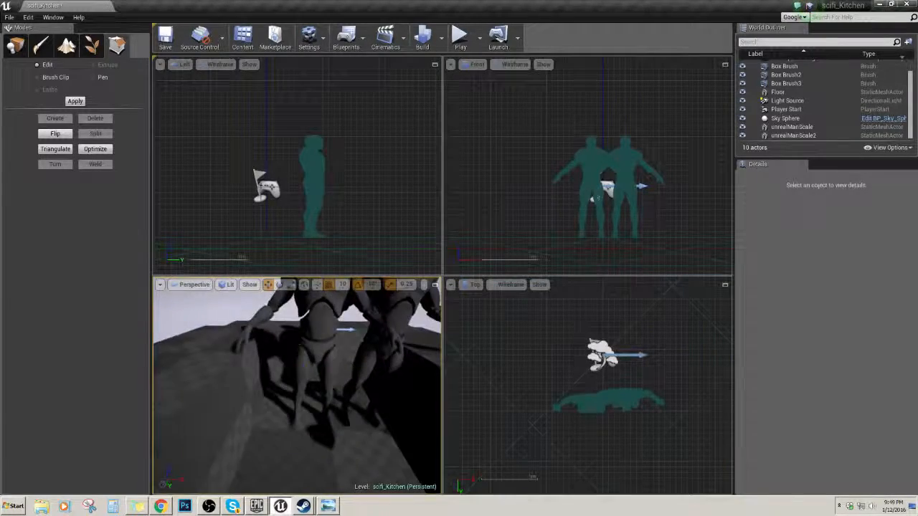
click(337, 388)
scroll(338, 388, down, 4)
scroll(338, 391, down, 1)
drag(331, 411, 309, 411)
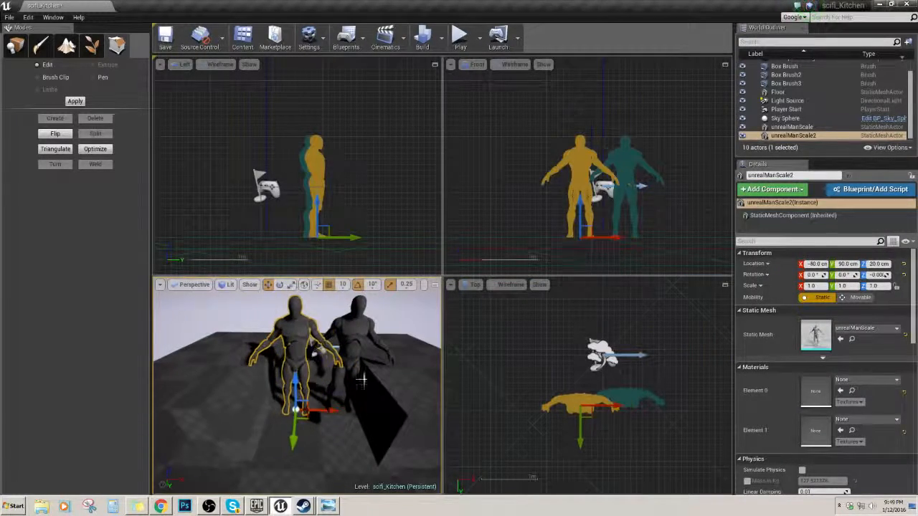
click(347, 364)
mouse_move(347, 366)
right_down()
mouse_move(347, 380)
mouse_move(347, 366)
right_up()
scroll(346, 366, down, 1)
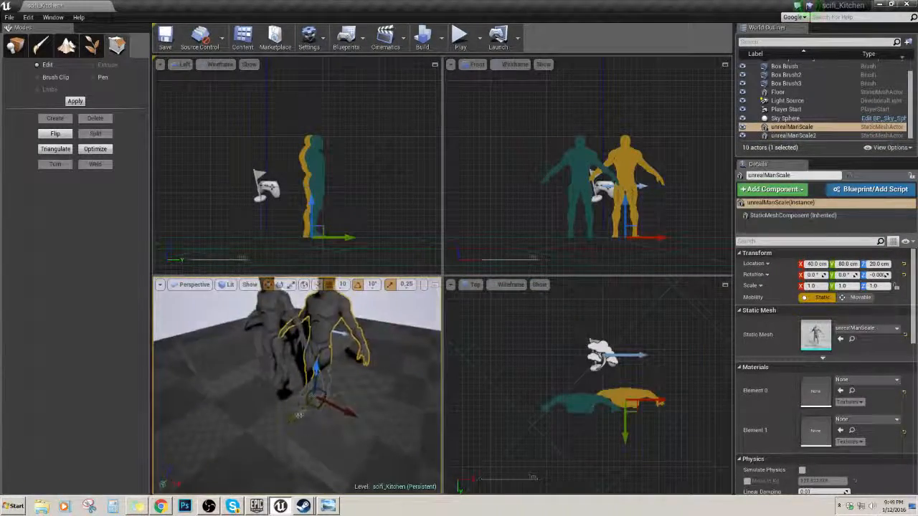
drag(284, 425, 280, 431)
mouse_move(279, 432)
right_down()
mouse_move(248, 430)
mouse_move(276, 427)
mouse_move(279, 409)
mouse_move(341, 412)
mouse_move(290, 411)
mouse_move(276, 434)
right_up()
click(250, 377)
mouse_move(250, 377)
right_down()
mouse_move(194, 362)
mouse_move(168, 370)
mouse_move(190, 362)
right_up()
right_drag(550, 480, 550, 420)
mouse_move(543, 417)
ctrl+alt+mouse_down()
mouse_move(567, 428)
mouse_move(552, 473)
ctrl+alt+mouse_up()
mouse_move(237, 344)
right_down()
mouse_move(234, 315)
mouse_move(244, 333)
mouse_move(312, 330)
right_up()
click(233, 312)
- Examine the kitchen layout in the concept art image and return to the level
click(328, 506)
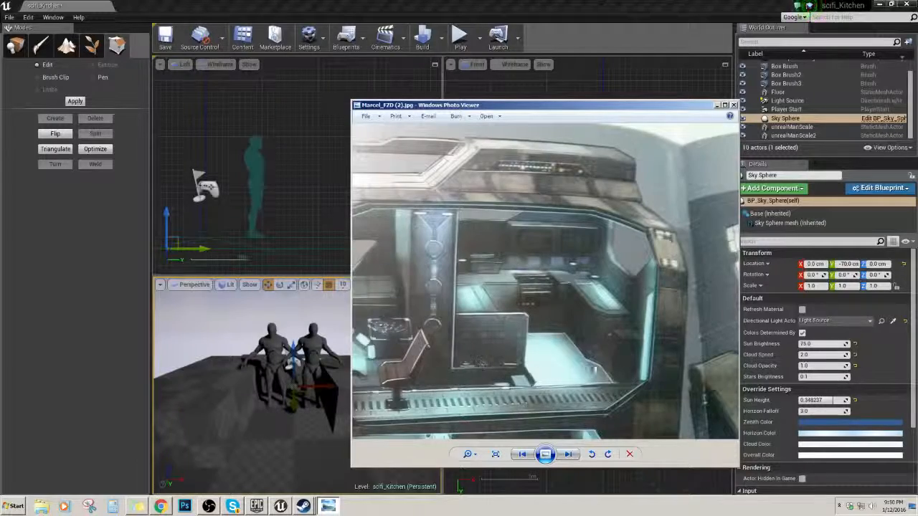
click(316, 6)
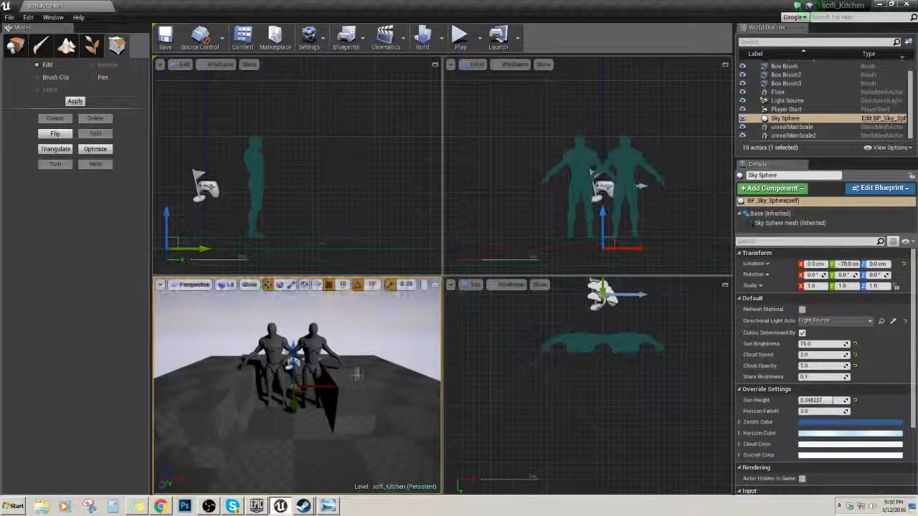
right_drag(328, 373, 329, 370)
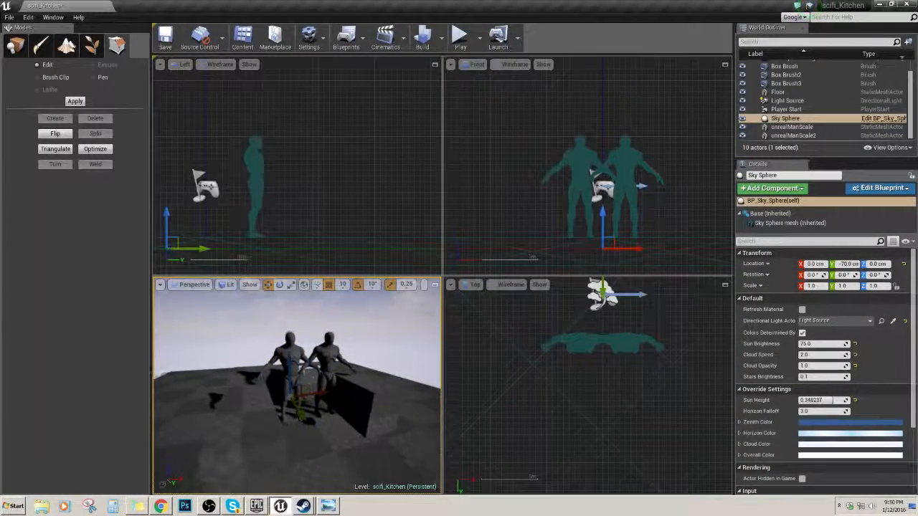
- Clear the accidental sky sphere selection and delete the duplicate mannequin
key(ctrl+z)
key(ctrl+z)
right_click(384, 385)
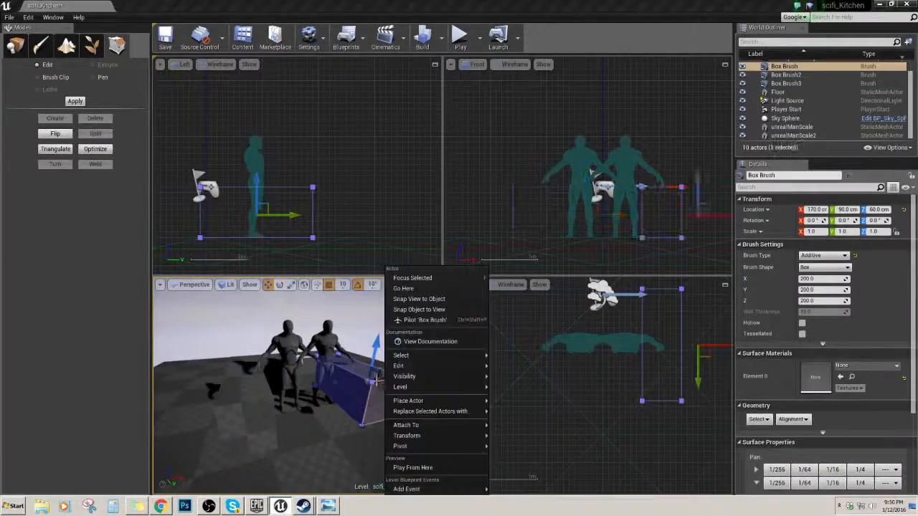
click(358, 389)
click(389, 326)
mouse_move(389, 327)
right_down()
mouse_move(367, 336)
mouse_move(378, 342)
mouse_move(377, 323)
mouse_move(386, 324)
mouse_move(379, 330)
right_up()
click(321, 360)
key(Delete)
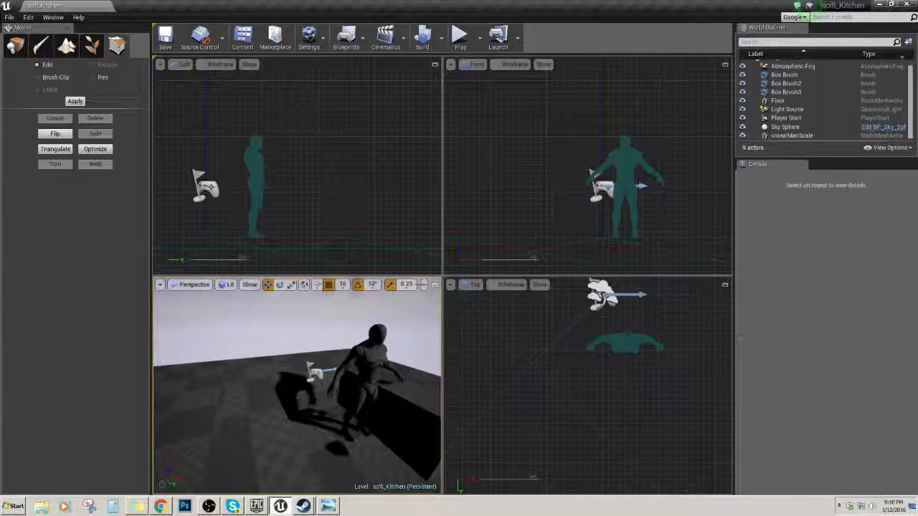
- Duplicate the first counter brush at X 170 cm and place the copy at X 240 cm, Y 90 cm
click(434, 285)
mouse_move(434, 285)
right_down()
mouse_move(422, 284)
mouse_move(426, 294)
right_up()
right_drag(486, 321, 507, 335)
click(490, 323)
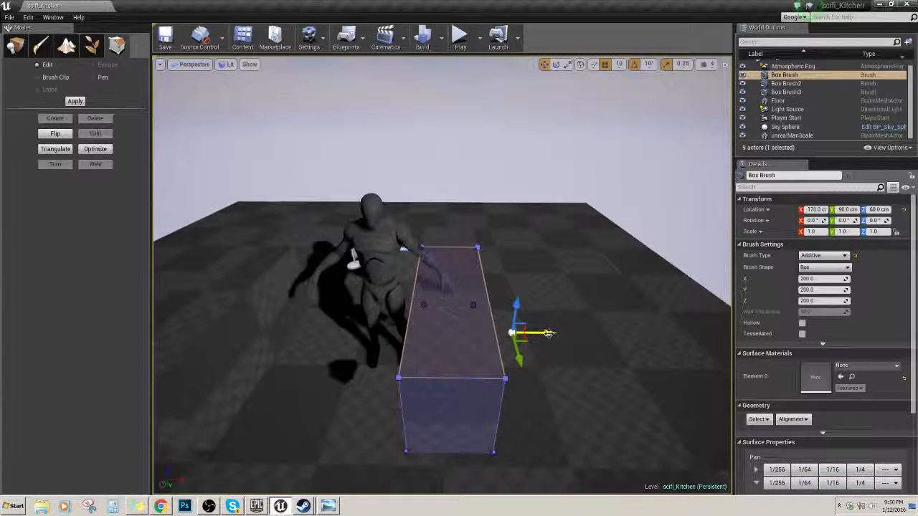
click(725, 65)
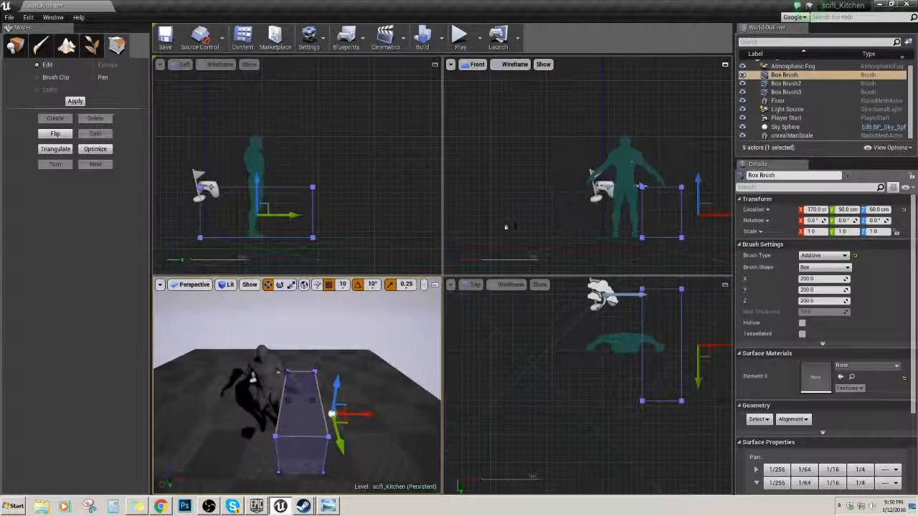
right_drag(578, 369, 488, 410)
drag(646, 385, 695, 385)
key(ctrl+z)
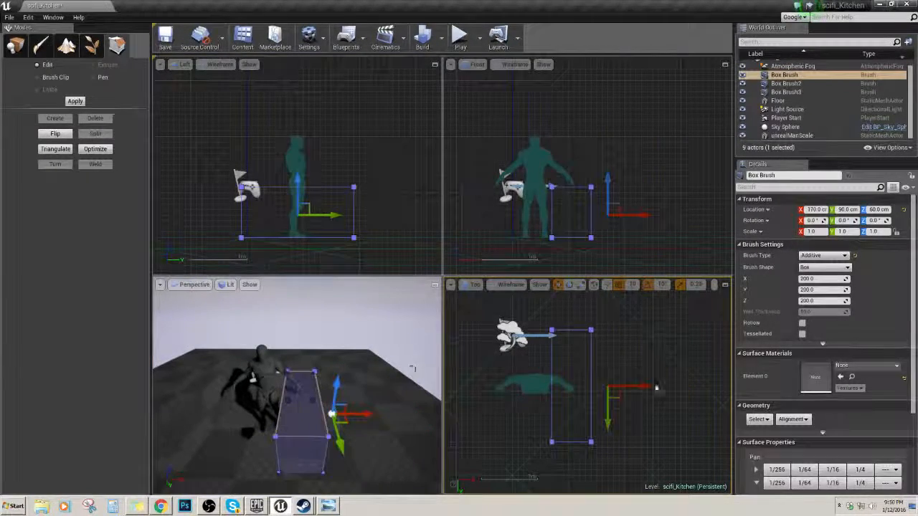
key(ctrl+w)
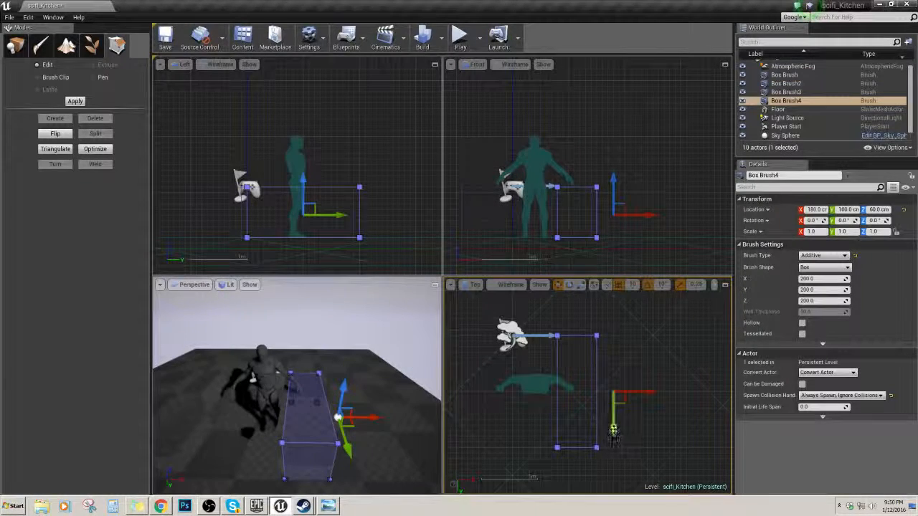
drag(613, 428, 623, 421)
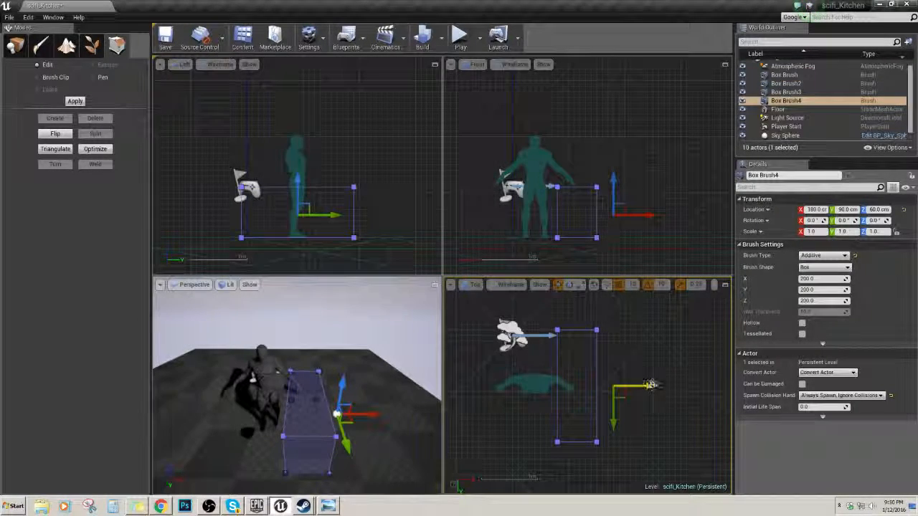
drag(651, 386, 689, 388)
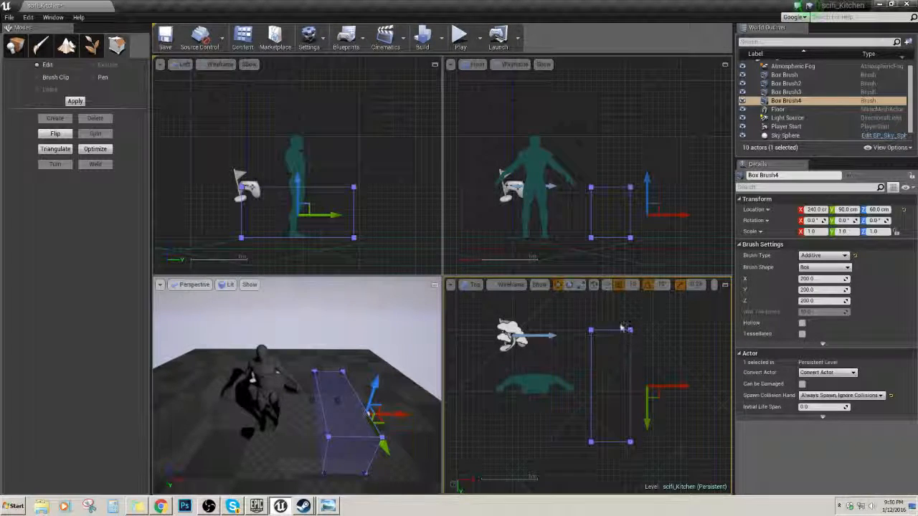
- Narrow the duplicated brush into a thin wall slab by moving its outer-side vertices inward along X
click(630, 330)
drag(669, 329, 642, 328)
right_drag(420, 386, 410, 391)
click(598, 334)
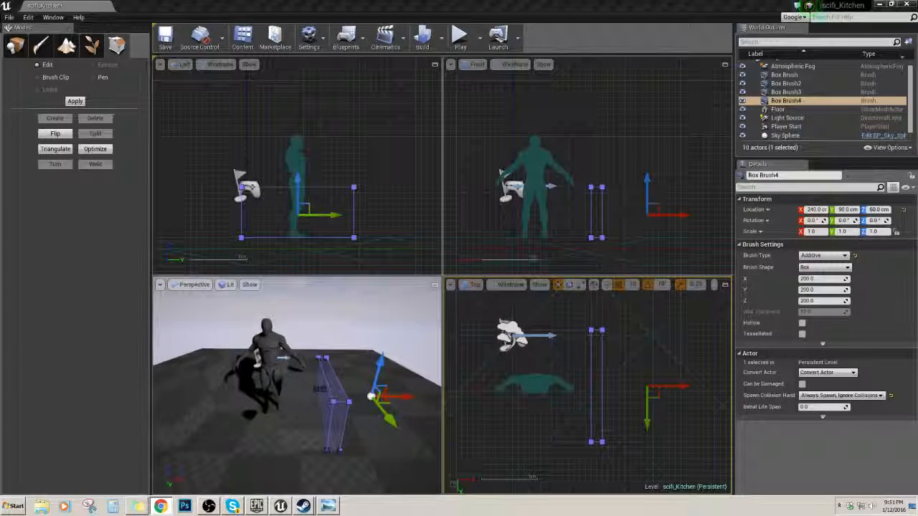
- Launch Evernote to look up the notes on centering a BSP pivot
click(12, 510)
text(notepad)
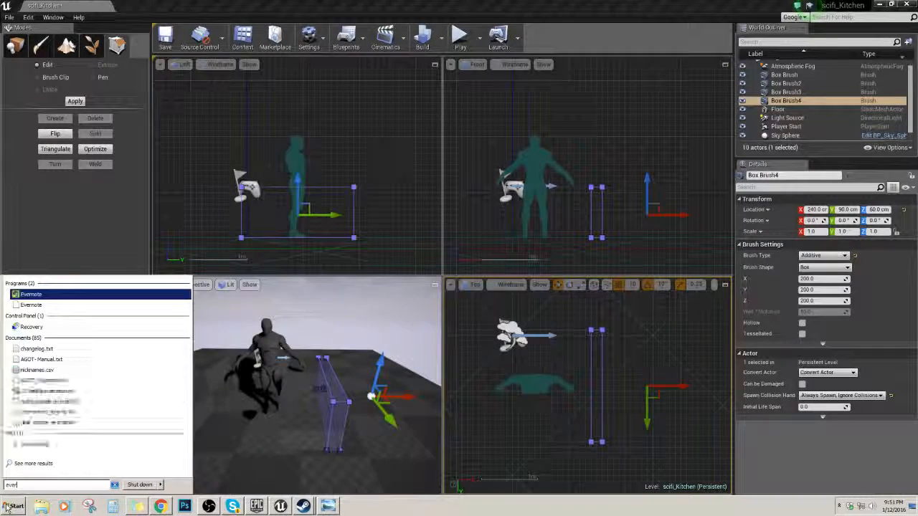
key(Return)
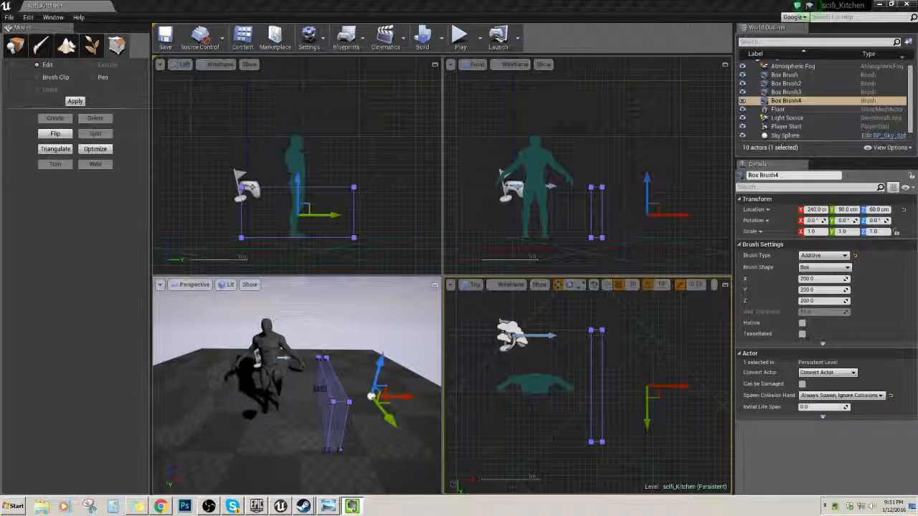
- Return to the level and duplicate the thin wall slab, keeping the copy at X 240 cm, Y 90 cm
click(658, 245)
click(598, 380)
click(602, 370)
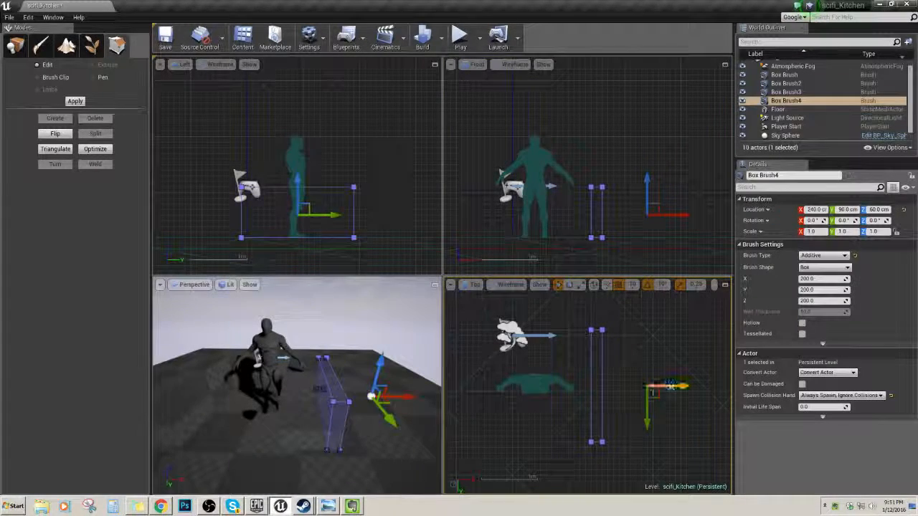
alt+drag(667, 388, 672, 388)
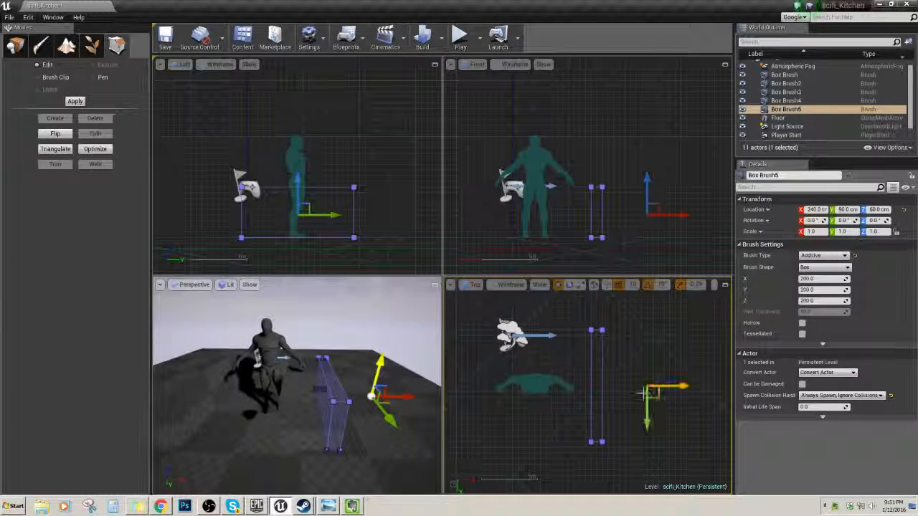
mouse_move(321, 392)
right_down()
mouse_move(310, 392)
mouse_move(348, 387)
mouse_move(341, 399)
right_up()
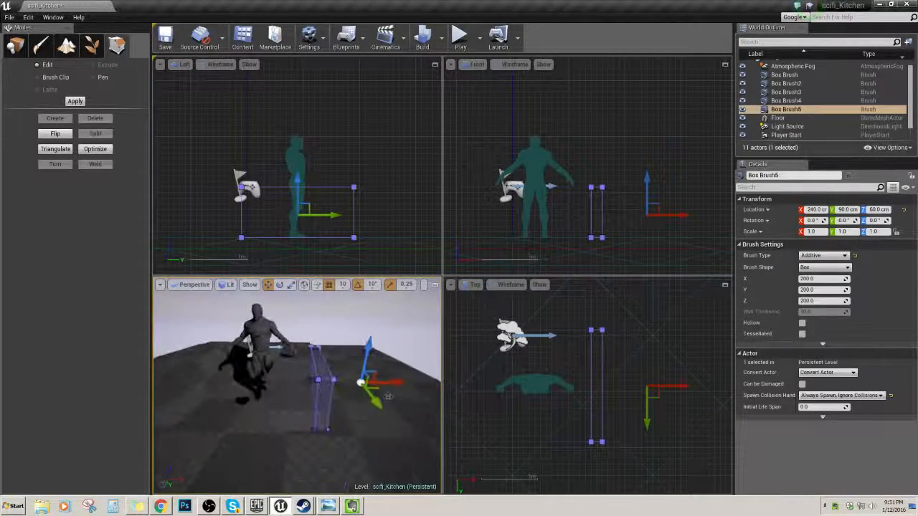
click(645, 375)
click(603, 346)
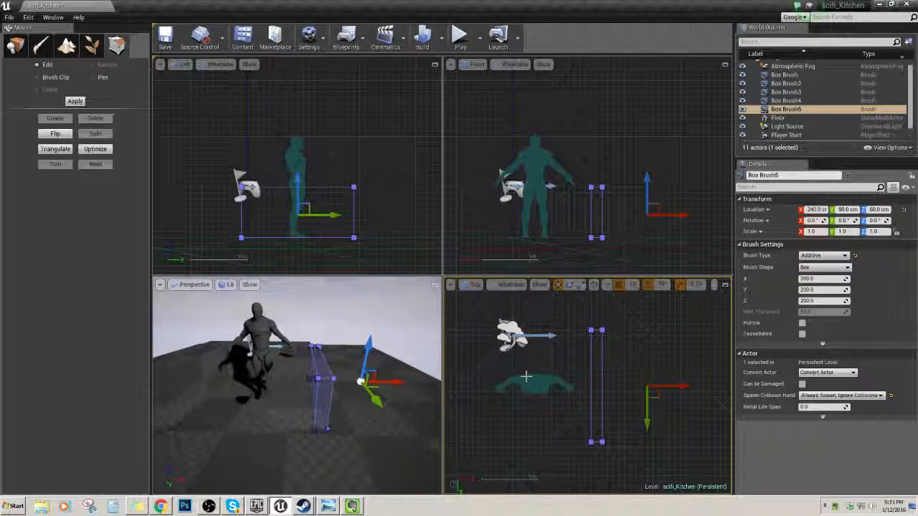
- Try to bring the duplicated slab's pivot back onto the brush by resetting its pivot offset
right_click(605, 357)
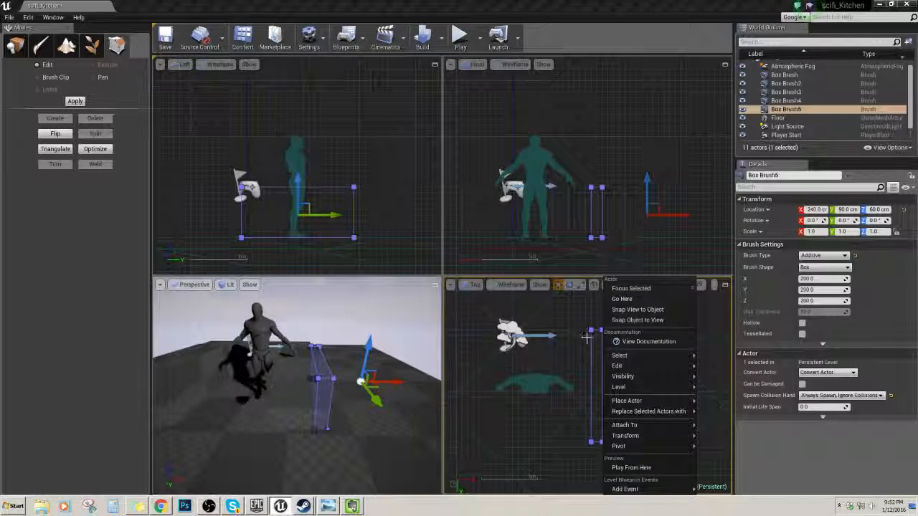
right_click(593, 344)
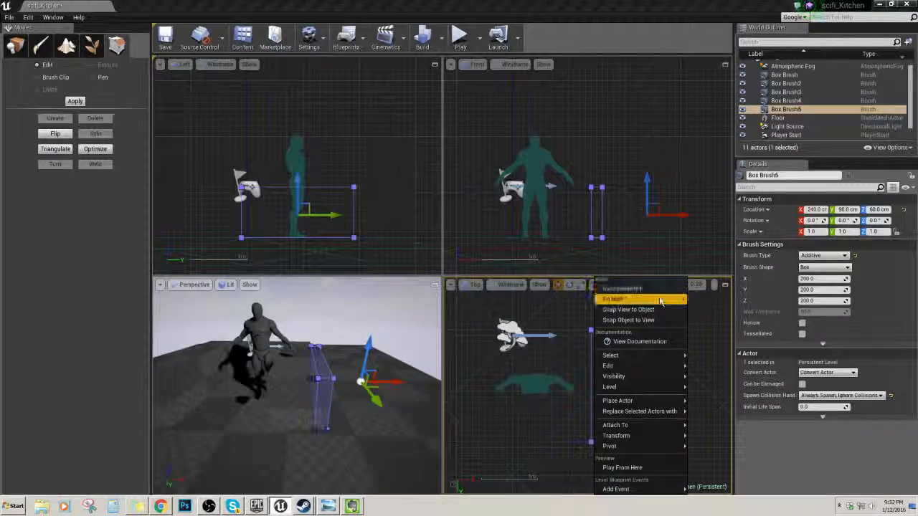
mouse_move(663, 356)
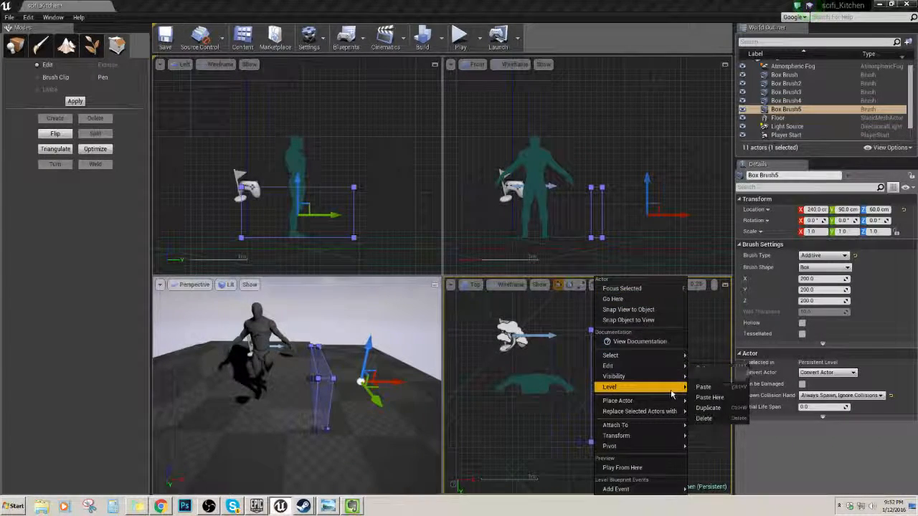
mouse_move(671, 408)
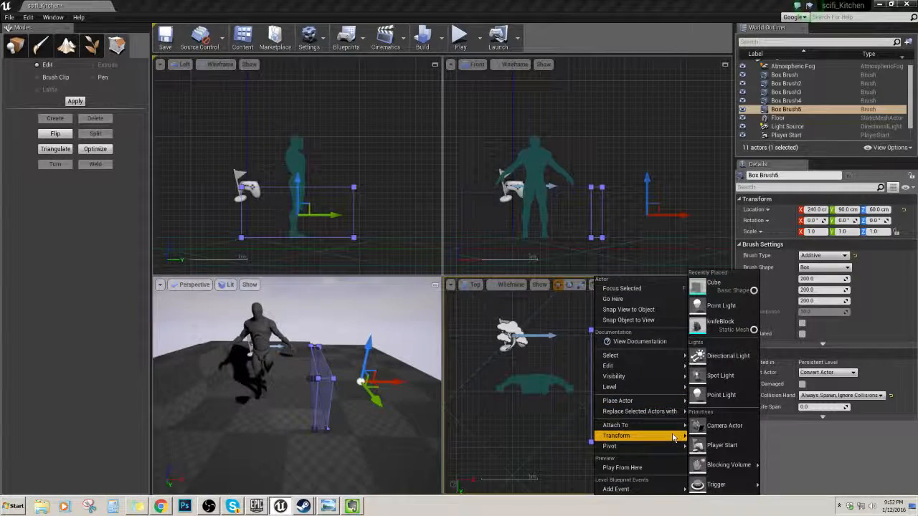
mouse_move(669, 446)
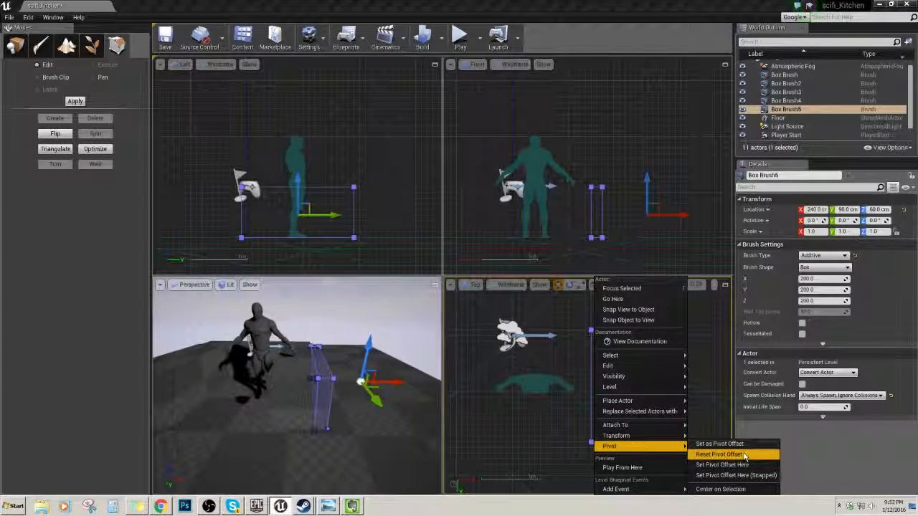
click(744, 456)
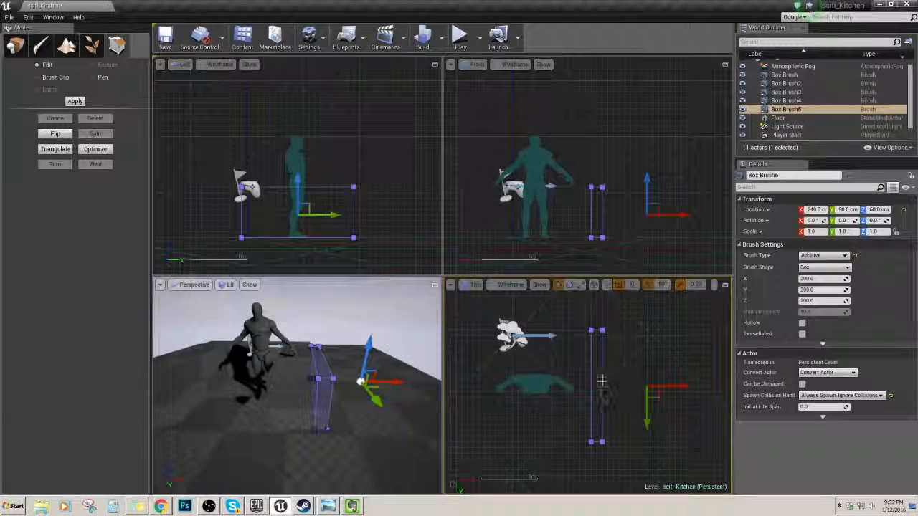
- Center the duplicated slab's pivot on the selection
right_click(602, 391)
mouse_move(615, 388)
mouse_move(652, 450)
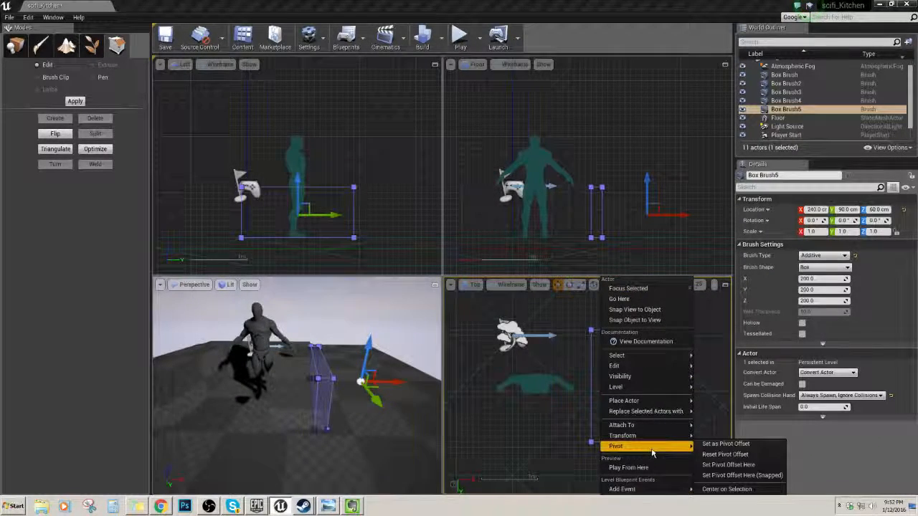
click(738, 488)
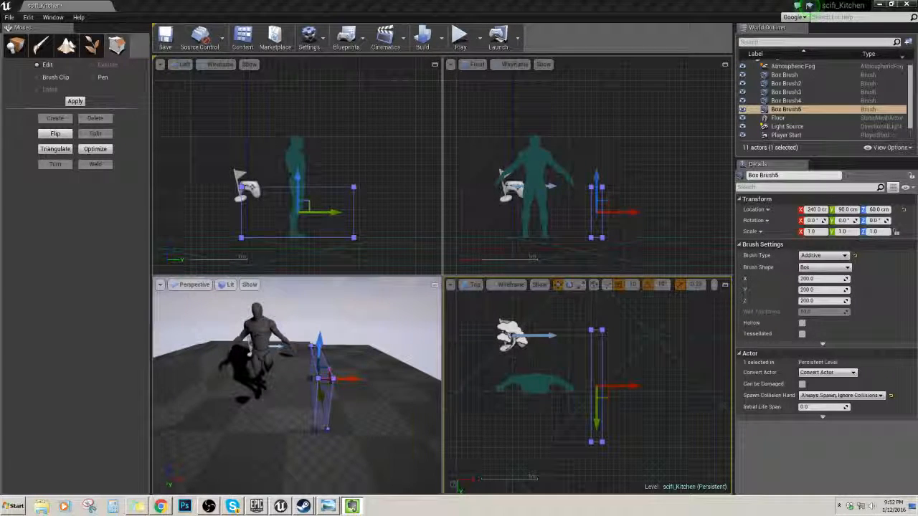
- Switch to Evernote and add "Orthographic View -> Right Click on BSP ->" after "Center BSP Pivot Point =" in the UE4 Notes
key(alt+Tab)
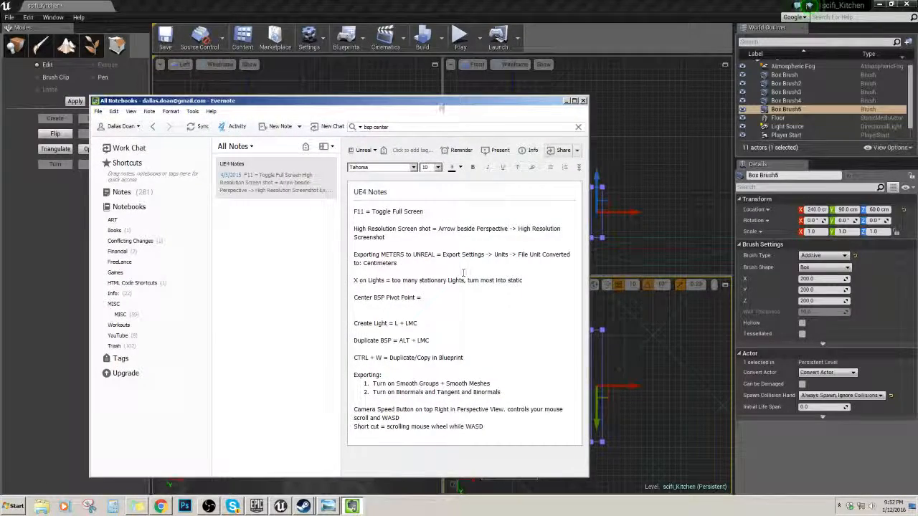
drag(438, 104, 375, 98)
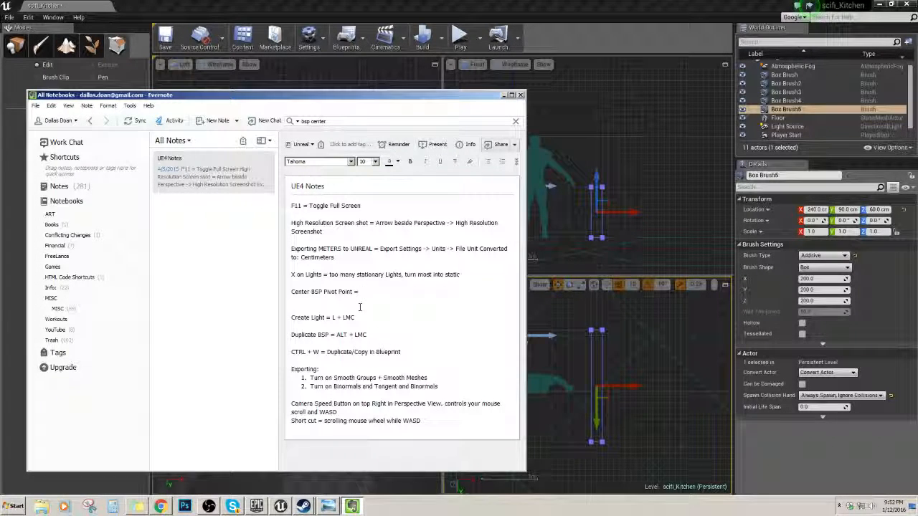
text(Ctrl)
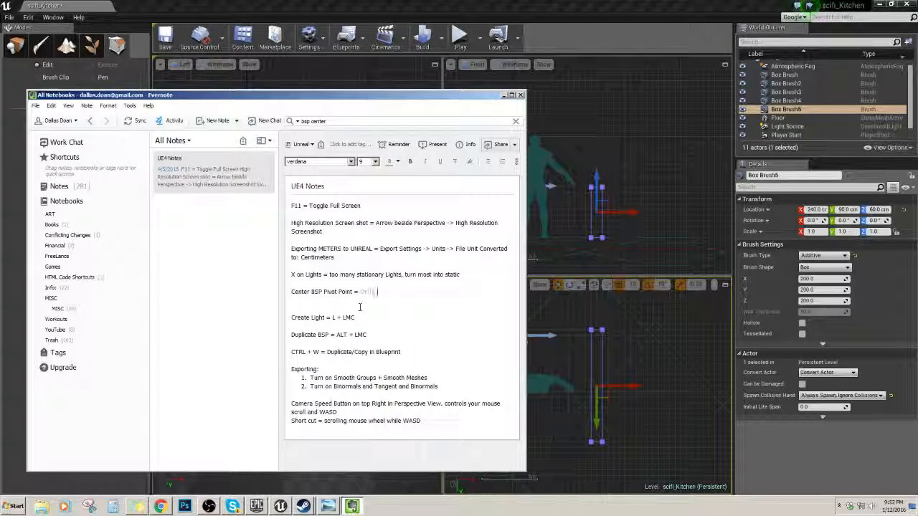
text(thographic V)
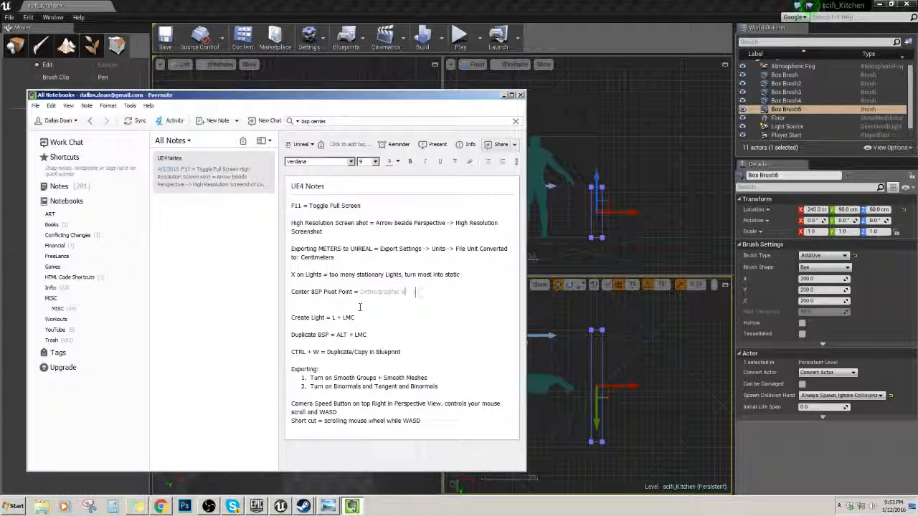
text(iew ,)
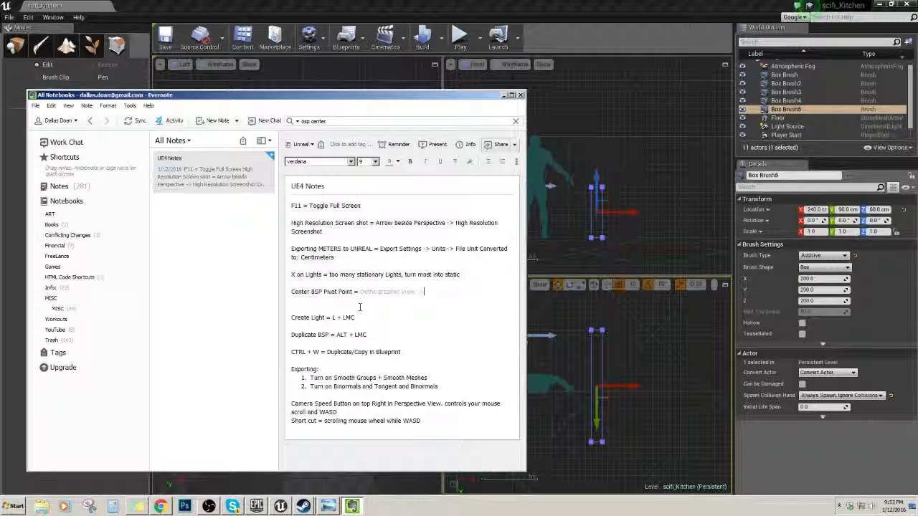
text(>)
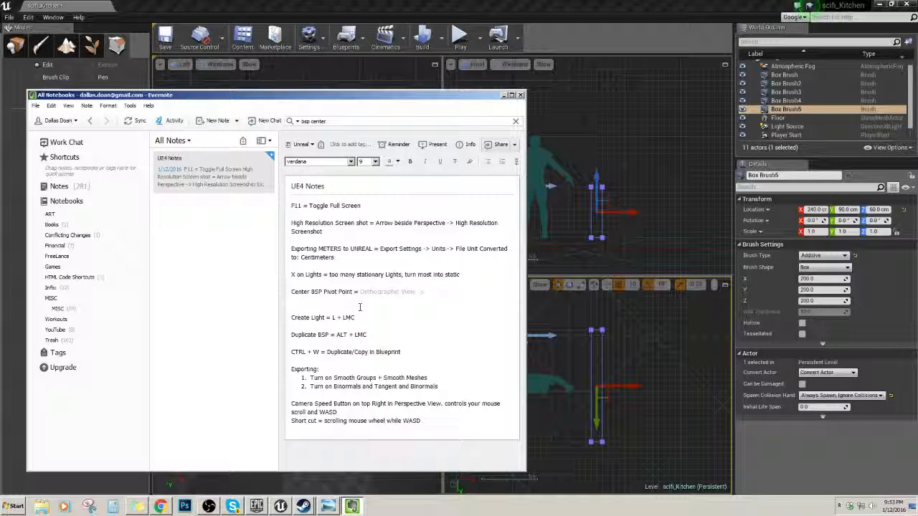
text( Right Click on)
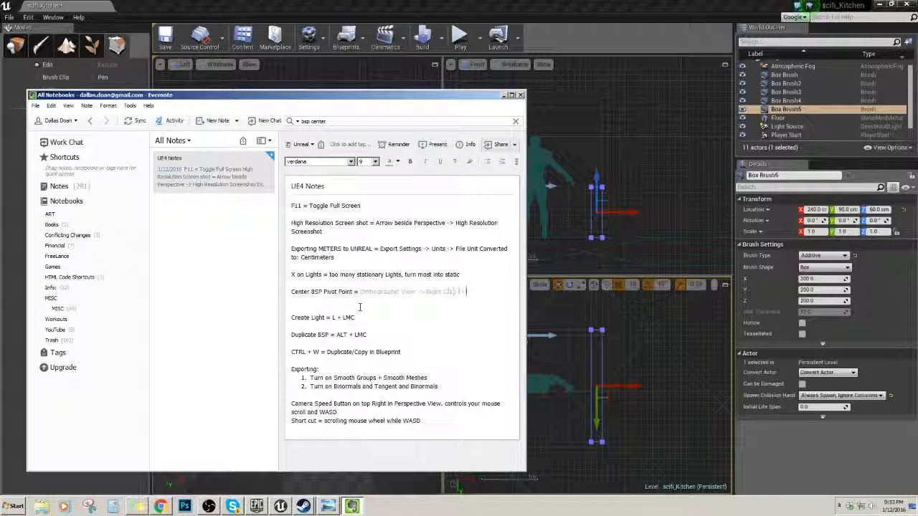
text( BSP ->)
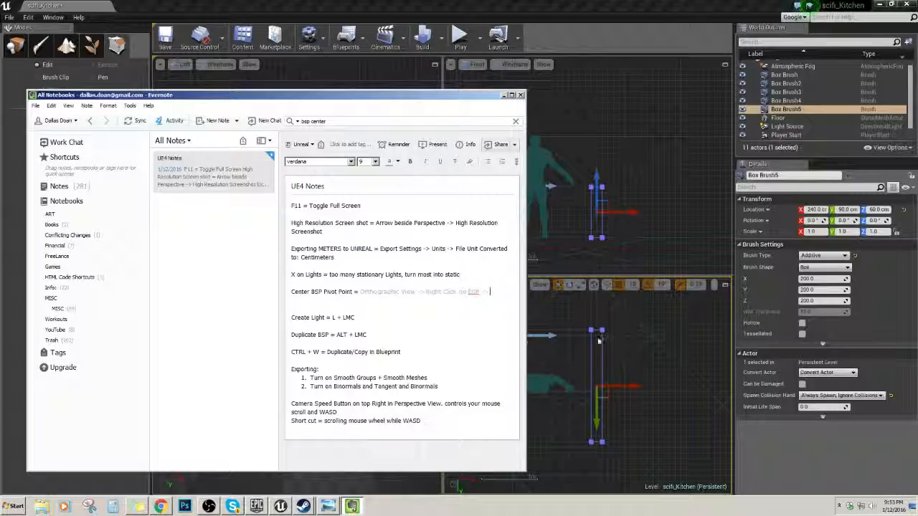
- Check the pivot command's name in the level and complete the note's BSP pivot line with "Pivot -> Center On Selection"
right_click(597, 338)
mouse_move(629, 448)
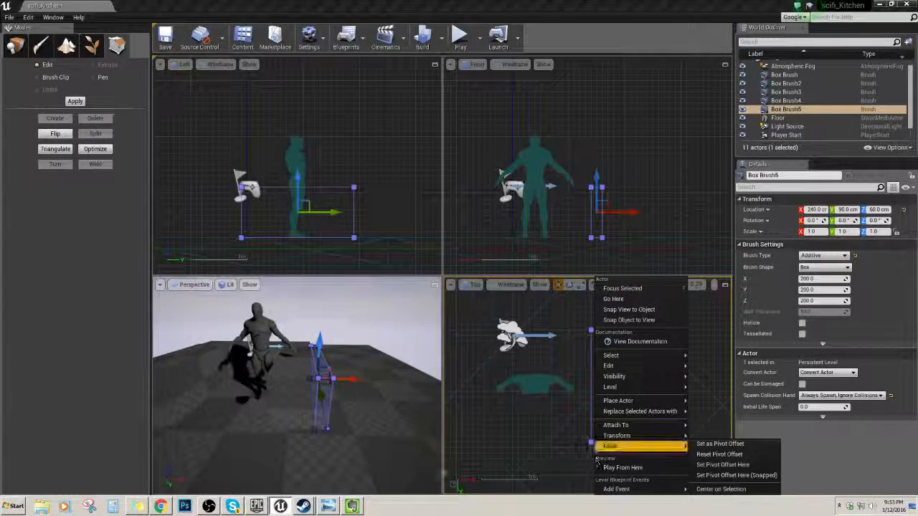
click(351, 506)
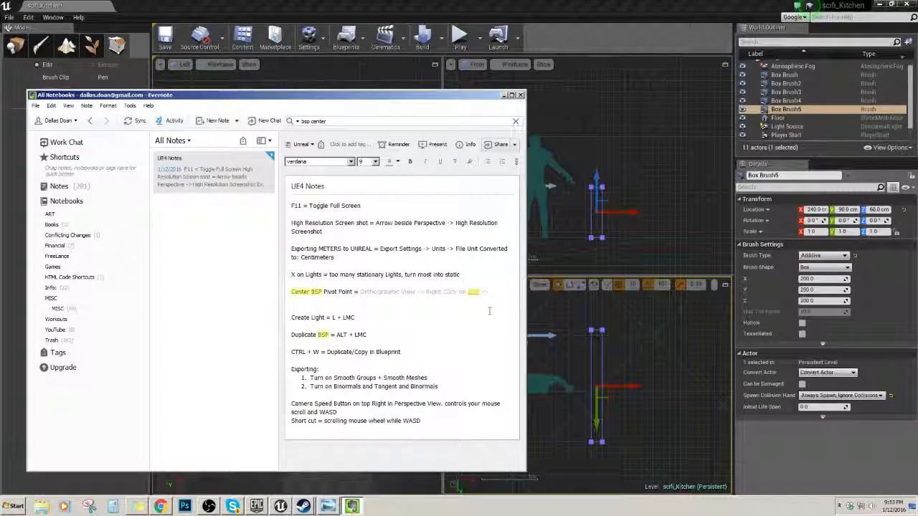
text(vot -> Se)
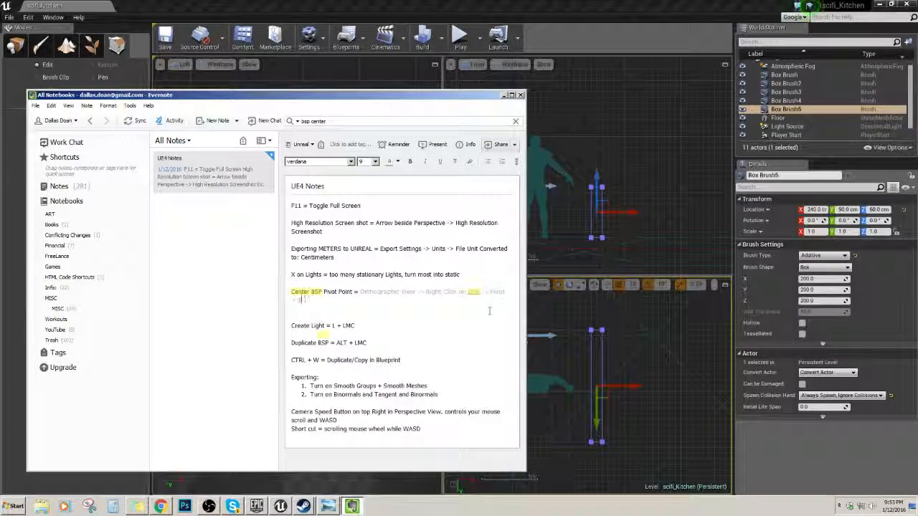
text(er)
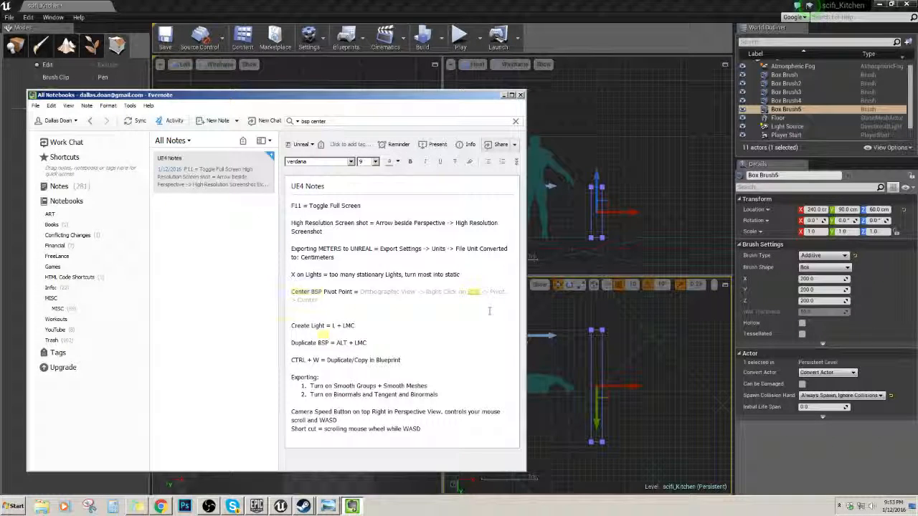
text( On Selection)
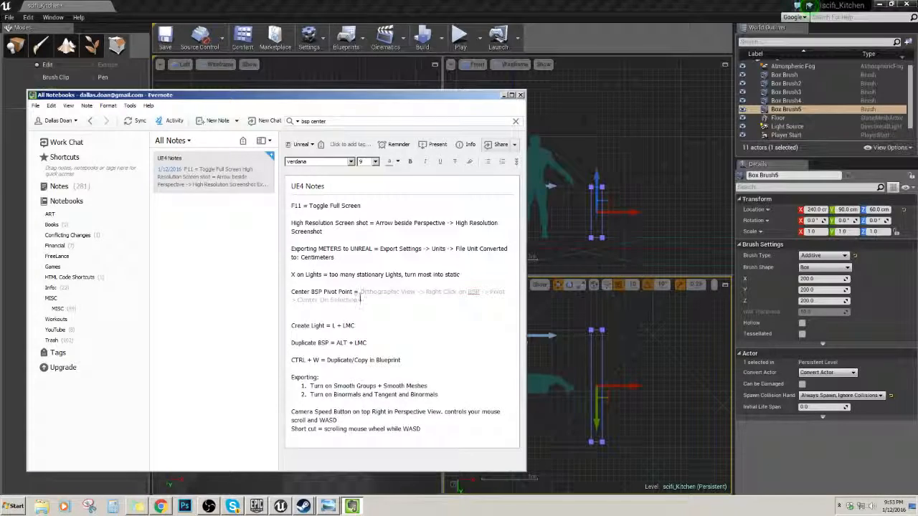
- Give the added pivot instruction the automatic text color and move the Evernote window out of the level's way
drag(359, 300, 358, 292)
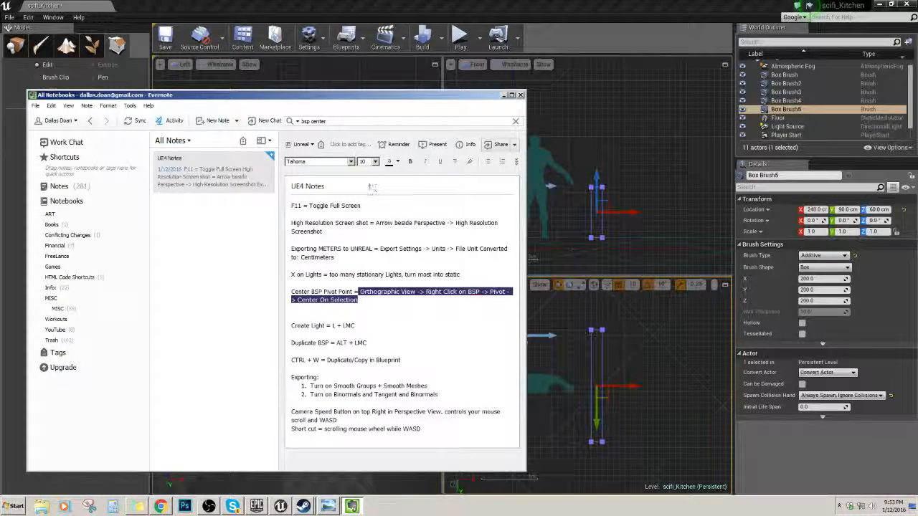
click(398, 162)
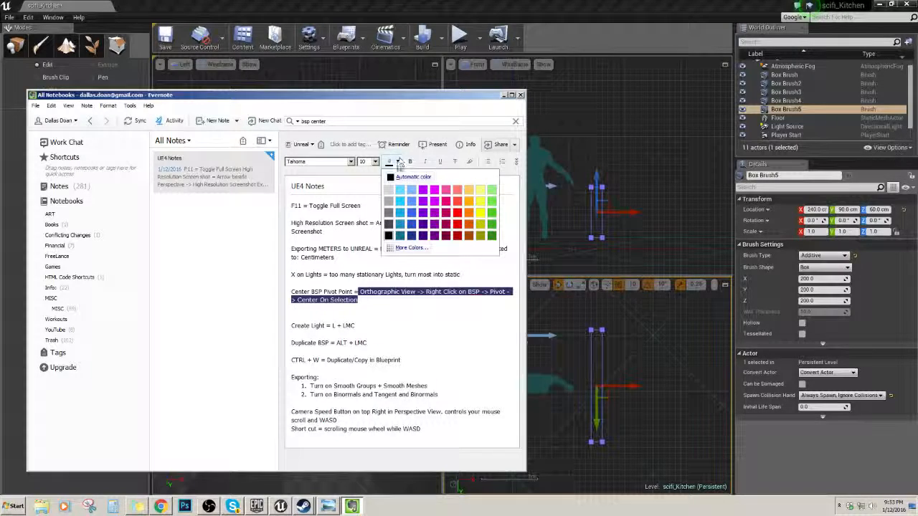
click(388, 182)
click(385, 292)
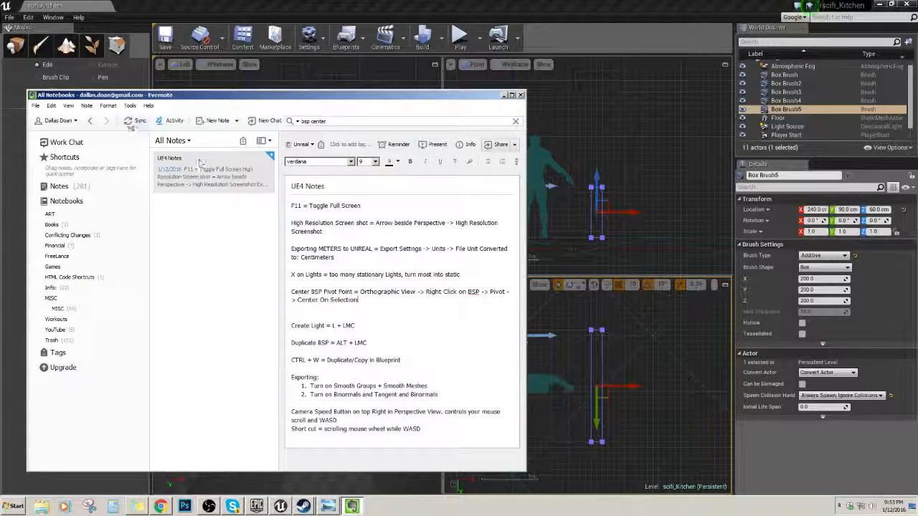
drag(253, 99, 0, 129)
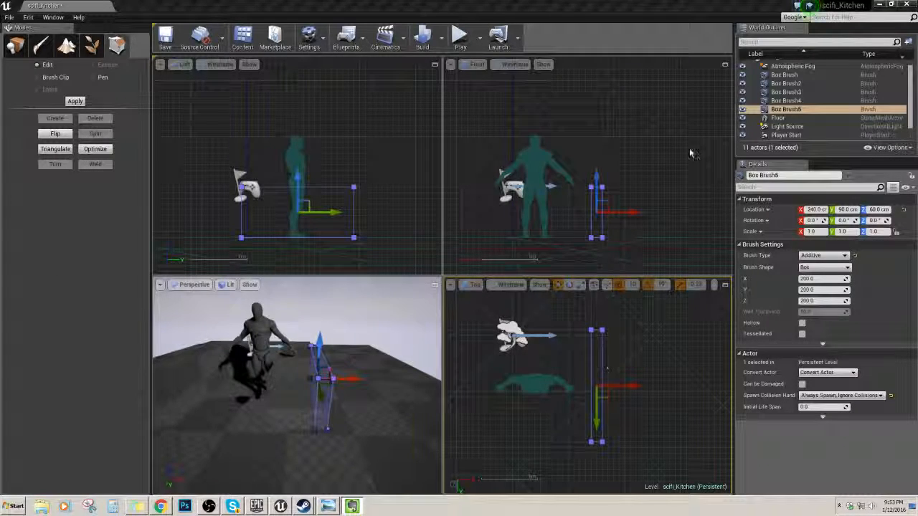
- Raise the duplicated slab's upper vertices along Z to well above the mannequin's head, forming a tall wall
right_drag(612, 165, 608, 191)
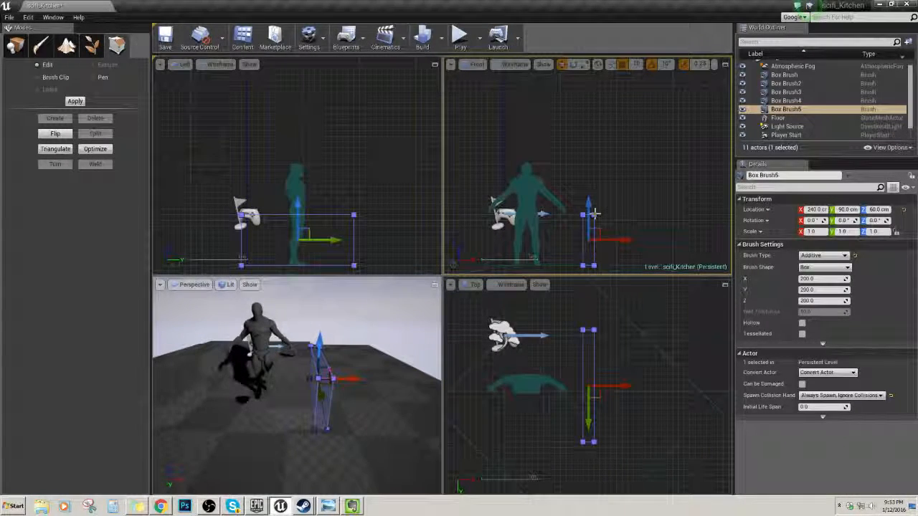
drag(570, 207, 614, 217)
mouse_move(592, 178)
mouse_down()
mouse_move(581, 102)
mouse_move(577, 130)
mouse_up()
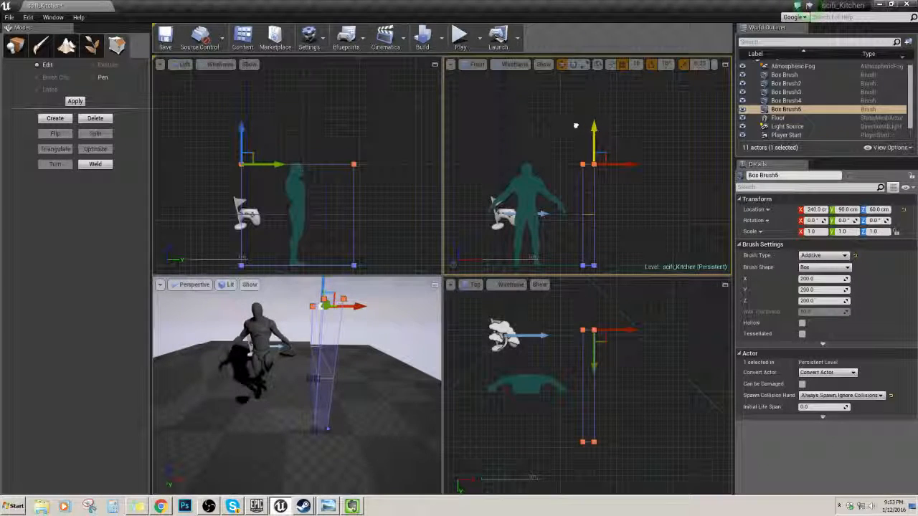
drag(576, 125, 574, 96)
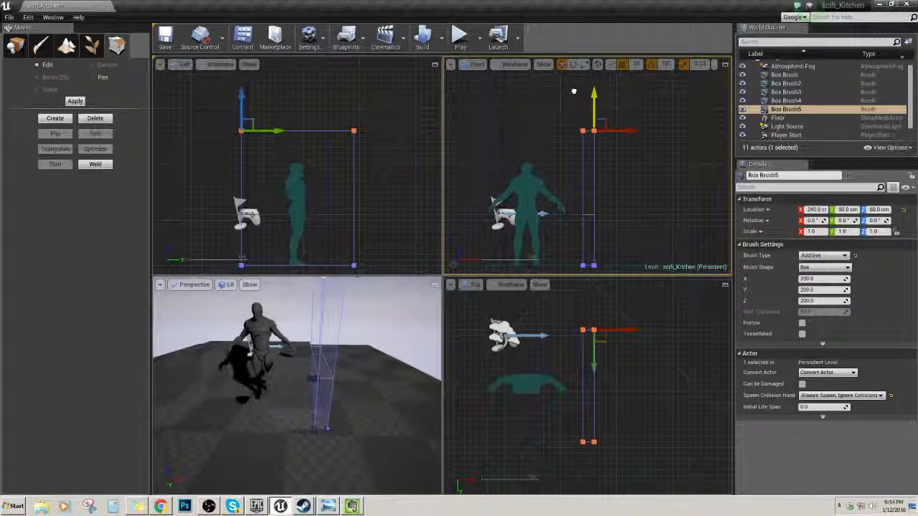
- Examine the raised wall and its surface in the perspective and front views
mouse_move(347, 318)
right_down()
mouse_move(339, 311)
mouse_move(350, 334)
mouse_move(391, 335)
mouse_move(366, 330)
mouse_move(383, 323)
mouse_move(373, 319)
mouse_move(341, 350)
right_up()
right_click(350, 316)
click(349, 334)
scroll(349, 334, down, 5)
click(371, 334)
click(341, 350)
mouse_move(618, 141)
right_down()
mouse_move(621, 154)
mouse_move(597, 124)
mouse_move(601, 110)
right_up()
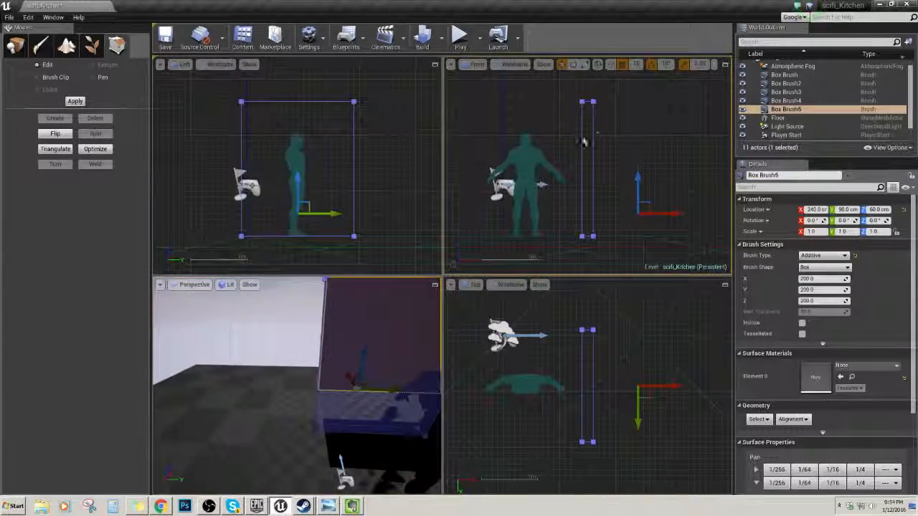
- Raise the tall side wall's upper vertices further along Z in the front view
mouse_move(381, 345)
right_down()
mouse_move(409, 336)
mouse_move(396, 346)
right_up()
right_drag(593, 99, 574, 203)
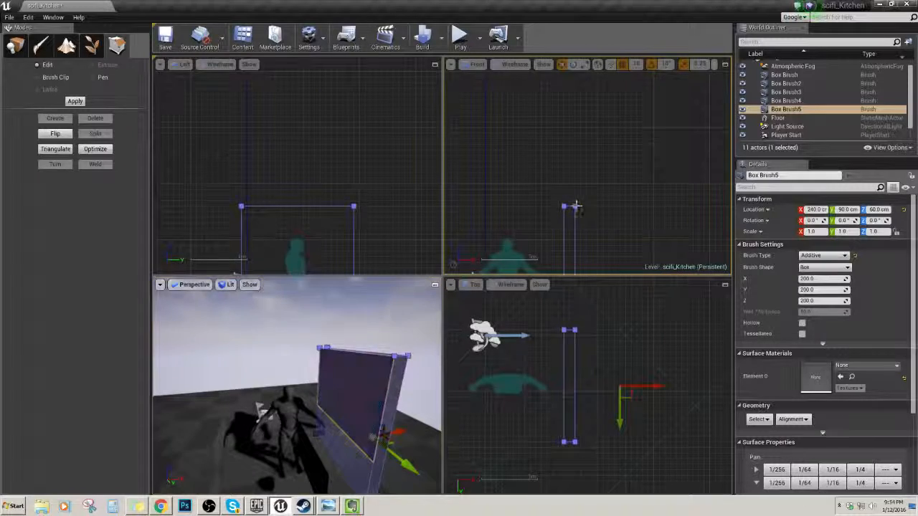
click(576, 198)
key(ctrl+z)
drag(538, 192, 588, 218)
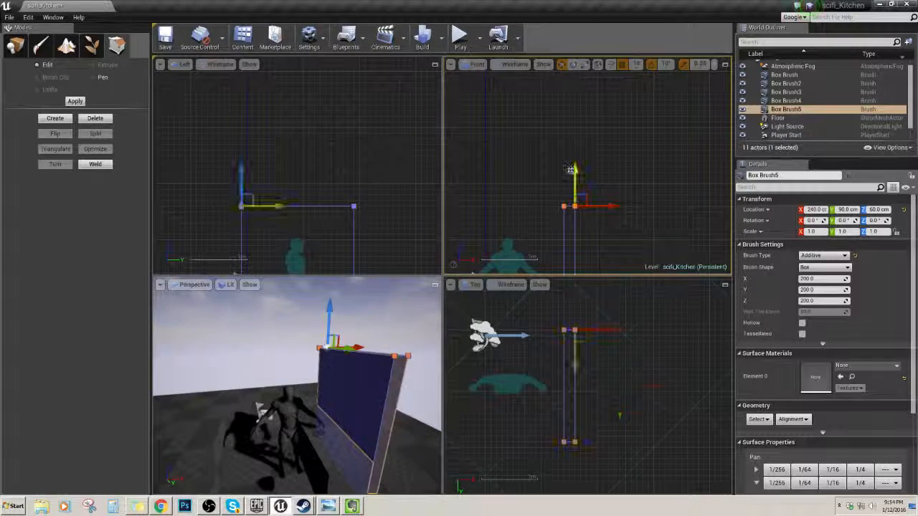
drag(575, 169, 574, 144)
click(538, 161)
mouse_move(338, 319)
right_down()
mouse_move(331, 337)
mouse_move(331, 301)
mouse_move(319, 305)
mouse_move(332, 326)
mouse_move(341, 319)
mouse_move(334, 327)
right_up()
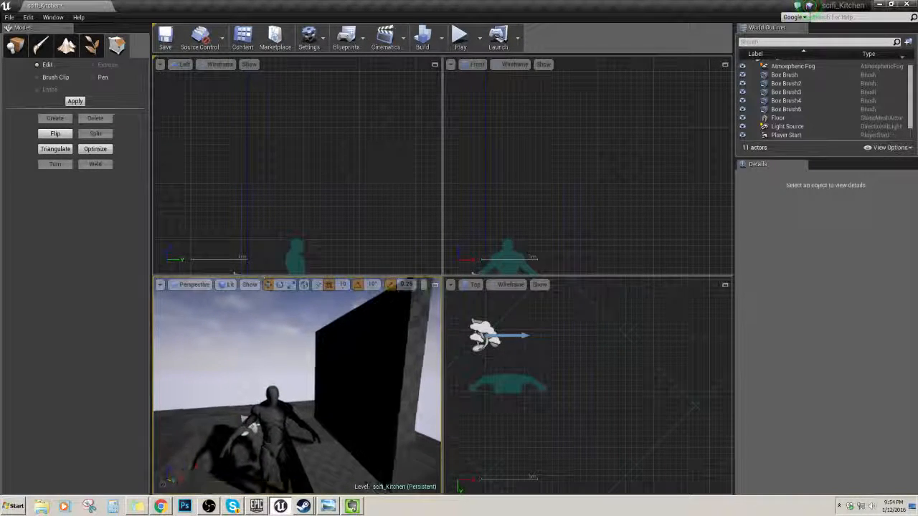
- Lengthen the side wall along Y by moving the end vertices behind the mannequin outward
mouse_move(556, 192)
right_down()
mouse_move(610, 242)
mouse_move(602, 147)
right_up()
click(591, 213)
mouse_move(369, 188)
right_down()
mouse_move(379, 179)
mouse_move(374, 156)
right_up()
scroll(373, 156, down, 3)
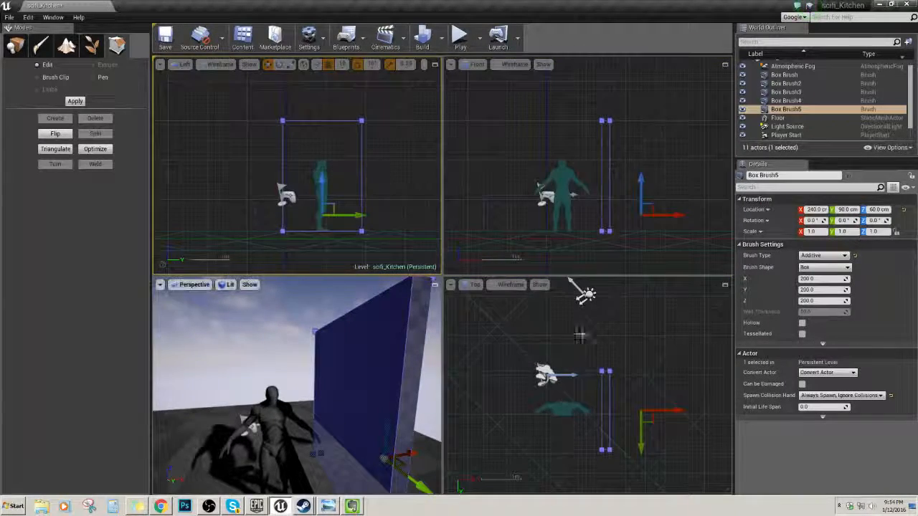
right_drag(594, 353, 615, 402)
right_drag(651, 354, 618, 343)
click(585, 375)
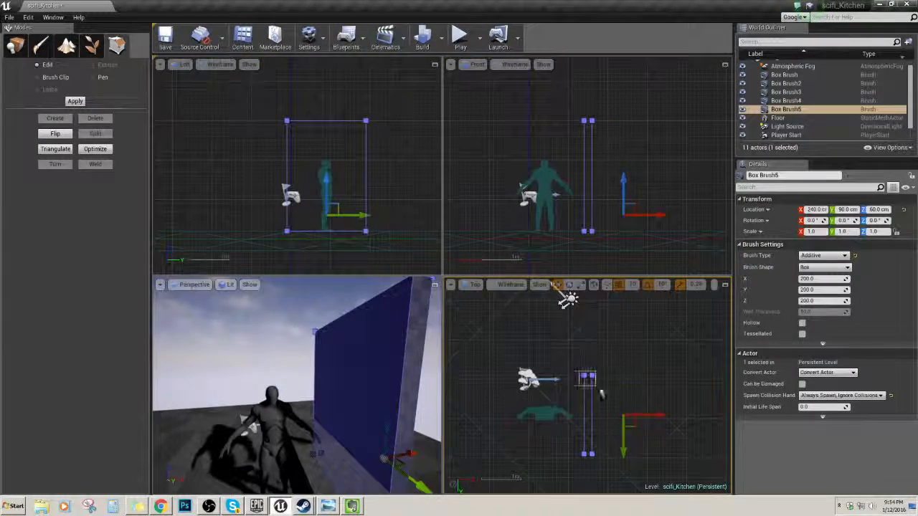
drag(594, 413, 591, 384)
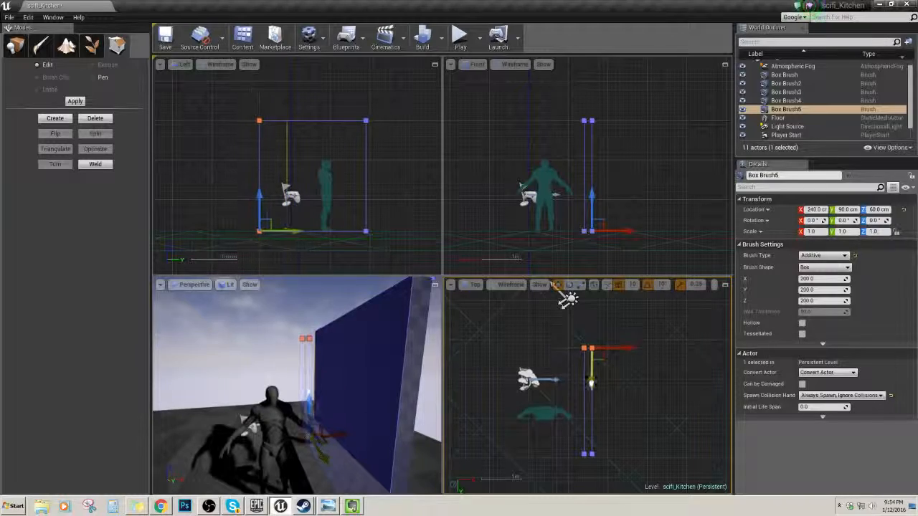
click(611, 330)
- Duplicate the side wall behind the mannequin and rotate the copy about -90 degrees around Z as a back wall
click(583, 373)
mouse_move(368, 377)
right_down()
mouse_move(386, 381)
mouse_move(338, 317)
mouse_move(371, 352)
mouse_move(340, 344)
mouse_move(343, 329)
right_up()
click(386, 380)
click(338, 316)
key(ctrl+w)
mouse_move(427, 425)
mouse_down()
mouse_move(287, 396)
mouse_move(315, 391)
mouse_up()
key(e)
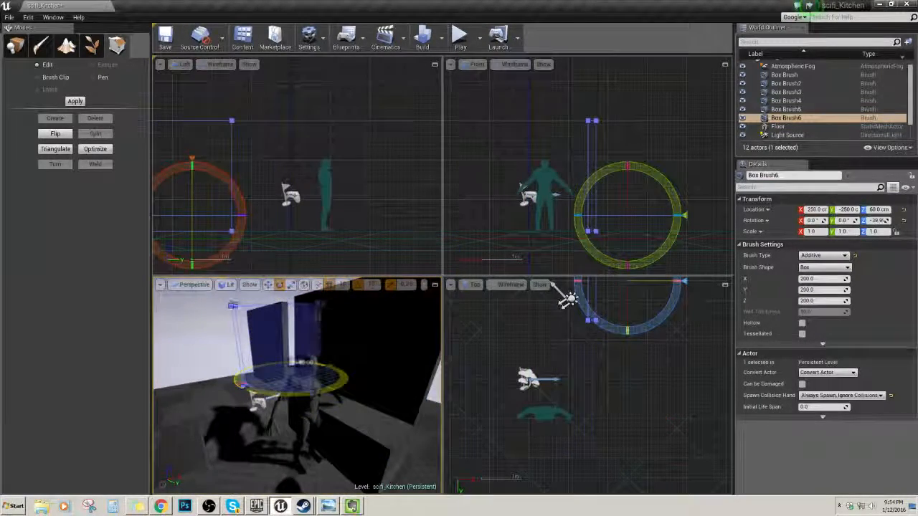
right_drag(566, 299, 577, 348)
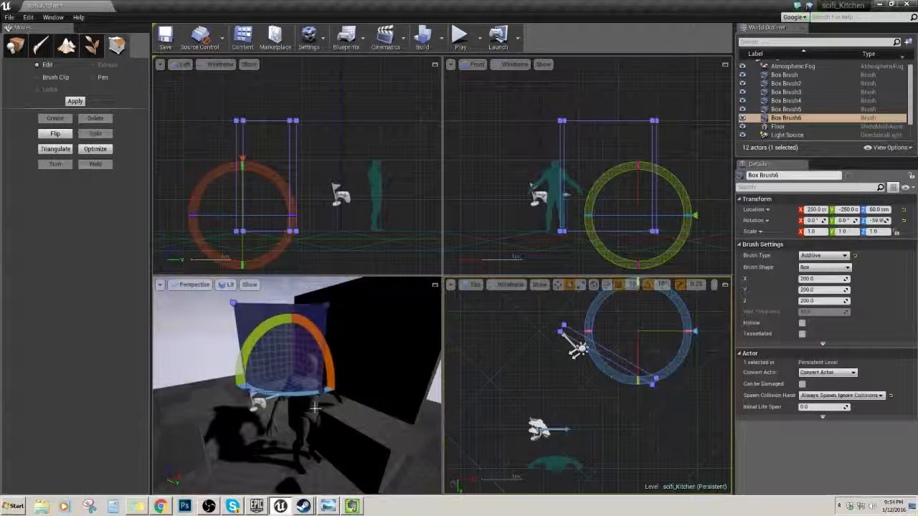
drag(298, 393, 320, 392)
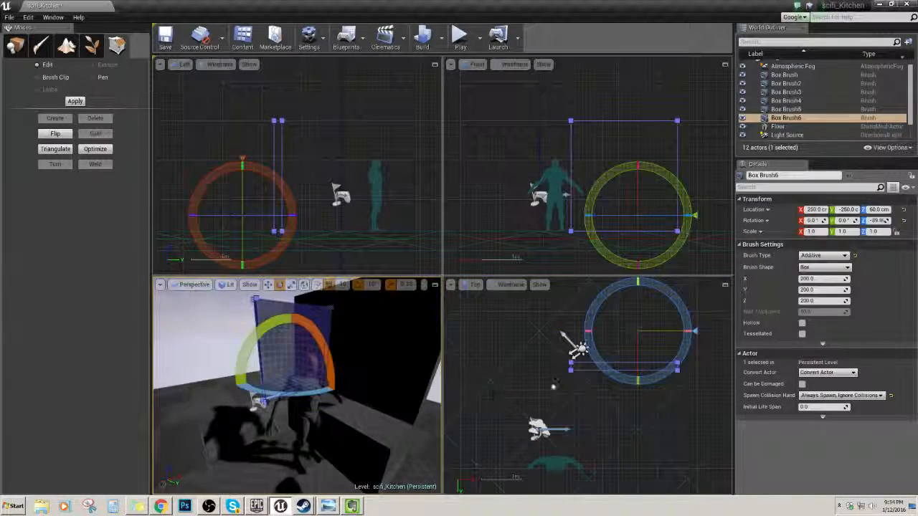
- Move the rotated back wall to X 50 cm and Y -180 cm, behind the mannequin
key(w)
drag(682, 327, 606, 333)
scroll(629, 395, down, 2)
mouse_move(627, 396)
right_down()
mouse_move(609, 353)
mouse_move(620, 425)
right_up()
scroll(613, 421, up, 5)
drag(548, 361, 545, 404)
- Lengthen the back wall along X by moving the vertices at its free end outward
right_drag(646, 396, 723, 363)
ctrl+alt+drag(480, 373, 543, 404)
right_drag(543, 405, 586, 391)
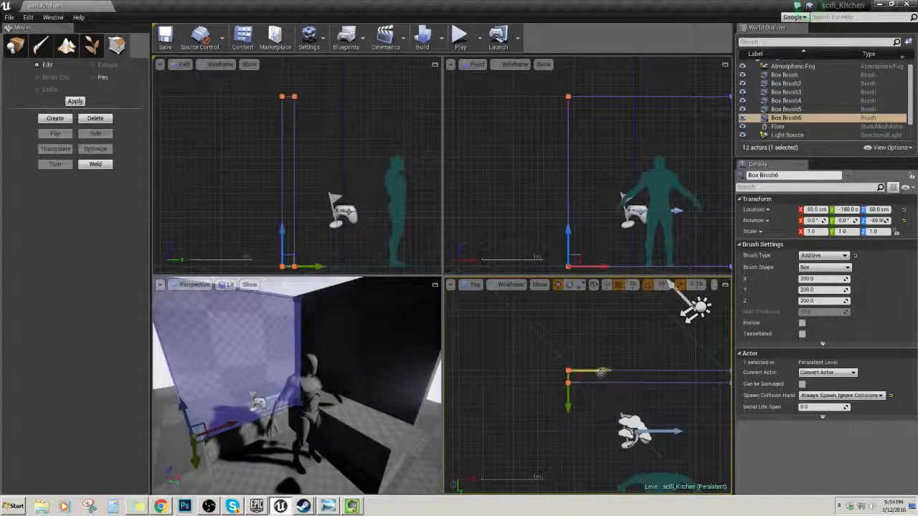
drag(600, 371, 570, 371)
click(570, 343)
- Duplicate the side wall and align the copy at X 240 cm and Y 90 cm
right_drag(637, 392, 573, 349)
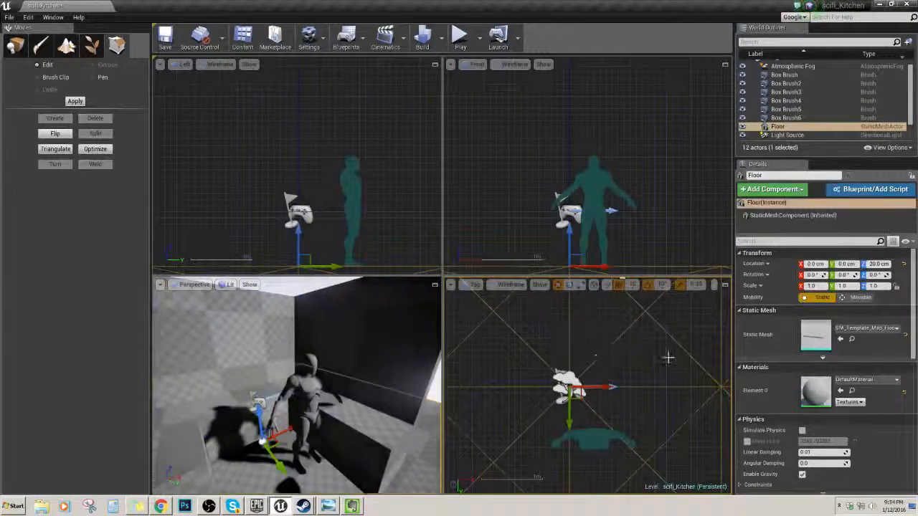
click(666, 362)
right_drag(672, 375, 630, 343)
mouse_move(359, 369)
right_down()
mouse_move(366, 380)
mouse_move(344, 365)
mouse_move(348, 358)
mouse_move(380, 369)
mouse_move(362, 390)
mouse_move(373, 370)
right_up()
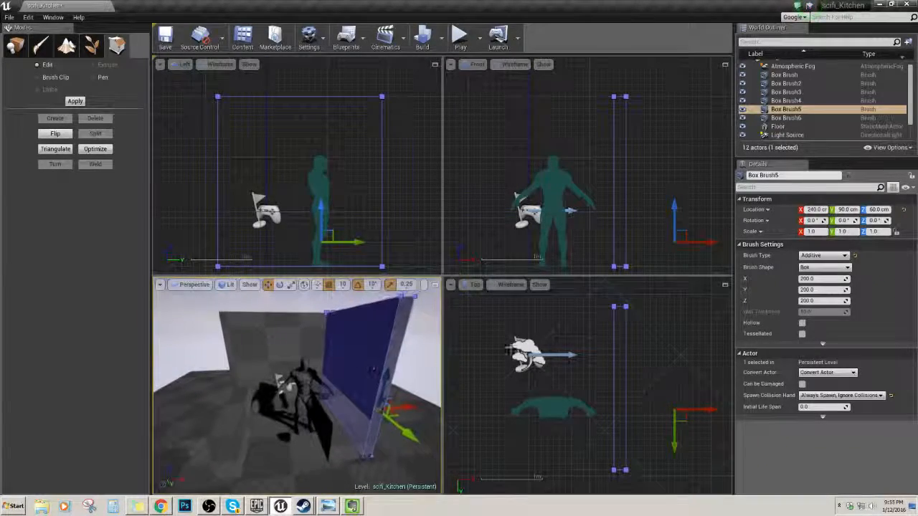
alt+drag(622, 335, 627, 353)
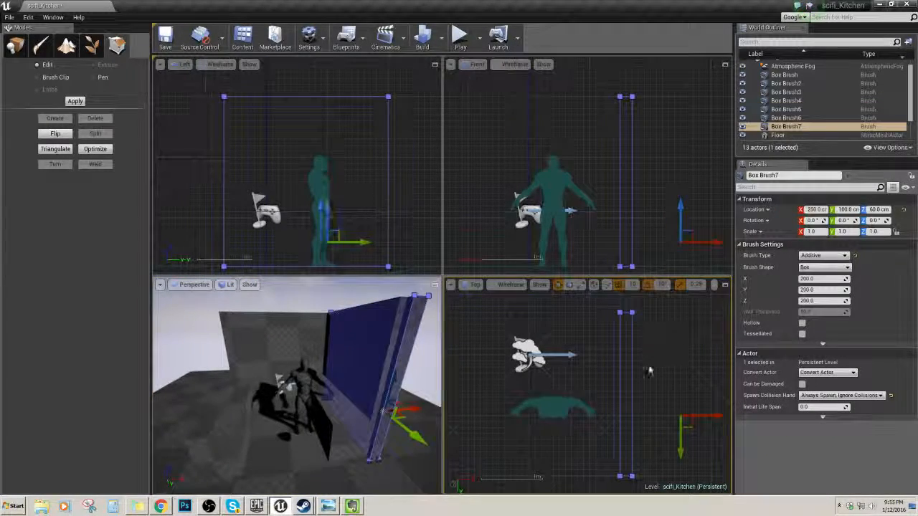
drag(679, 412, 674, 401)
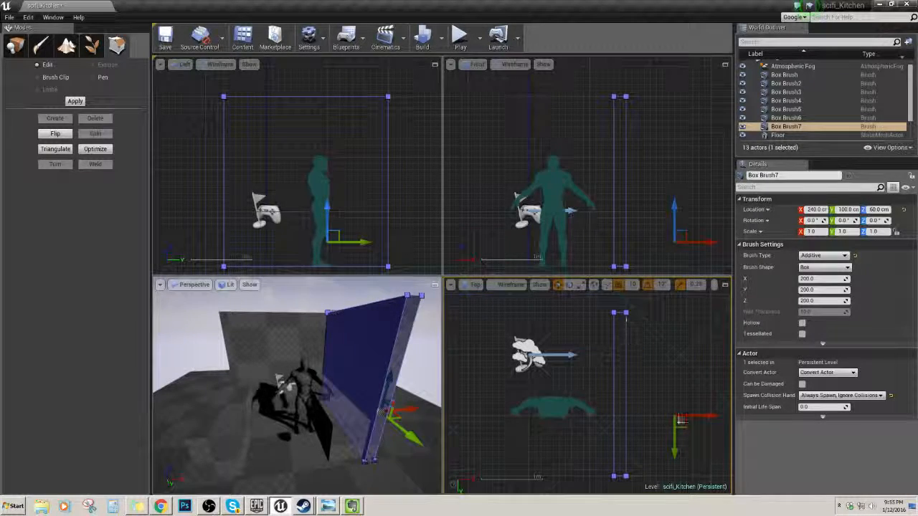
drag(674, 450, 674, 443)
- Center the copied wall's pivot on the selection and move the wall along X to 70 cm
right_click(614, 349)
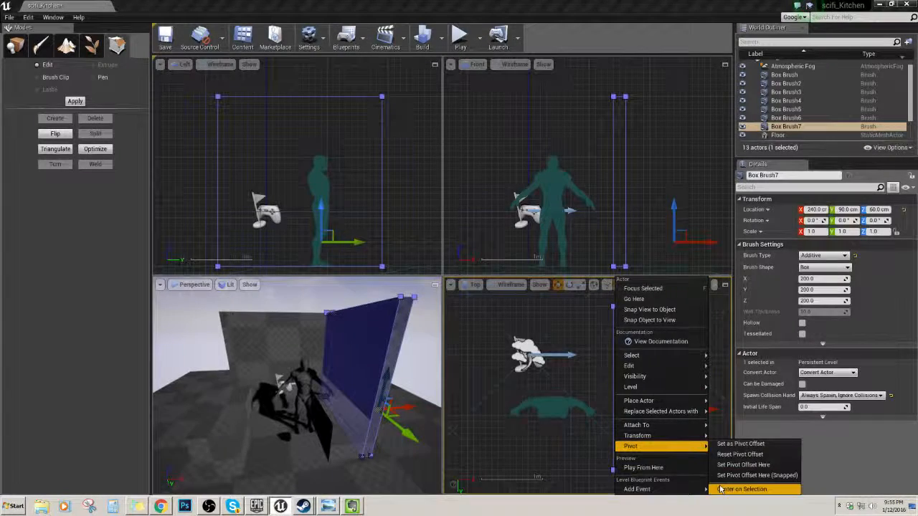
click(742, 437)
shift+drag(657, 388, 653, 385)
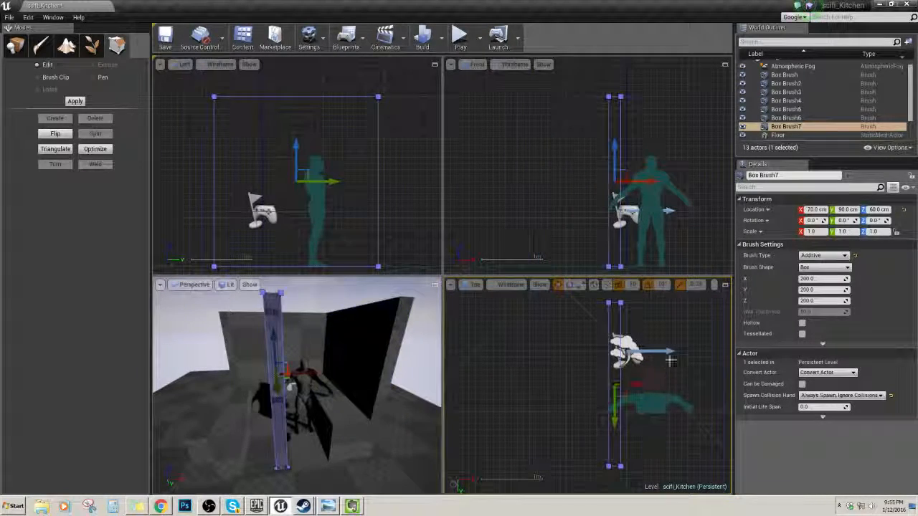
- Reselect the copied wall, center its pivot on the selection again, and set that position as the pivot offset
click(617, 350)
click(614, 332)
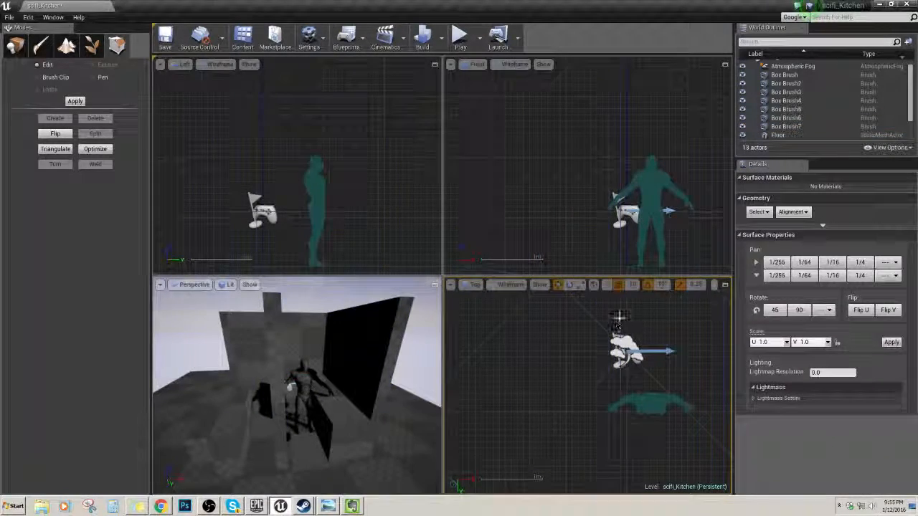
click(620, 321)
right_click(647, 386)
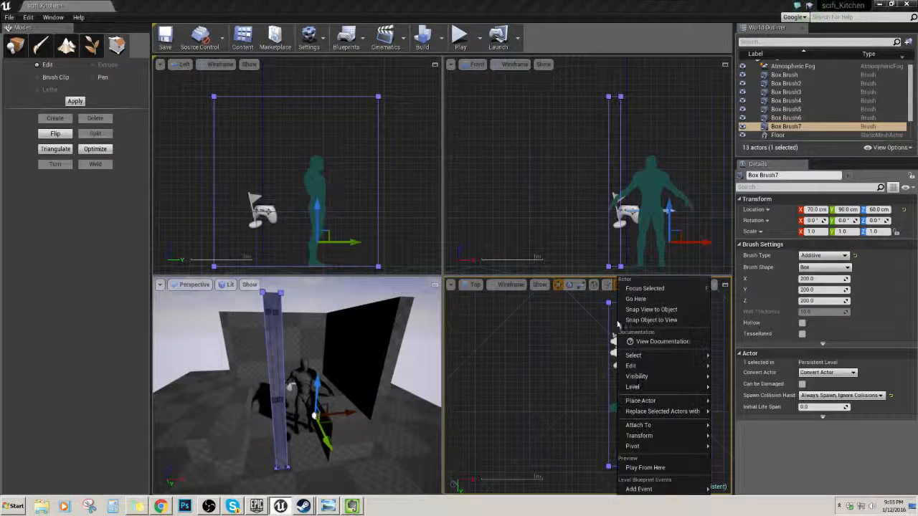
mouse_move(654, 451)
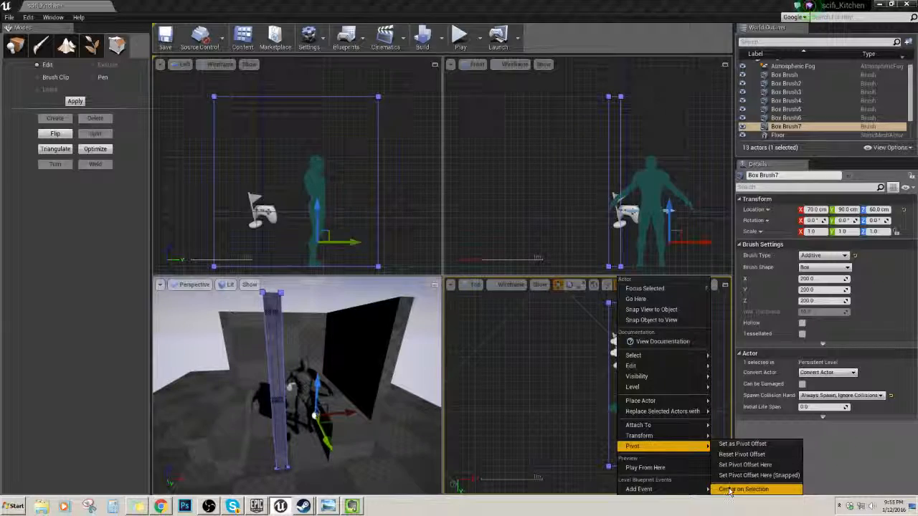
click(727, 490)
right_click(617, 325)
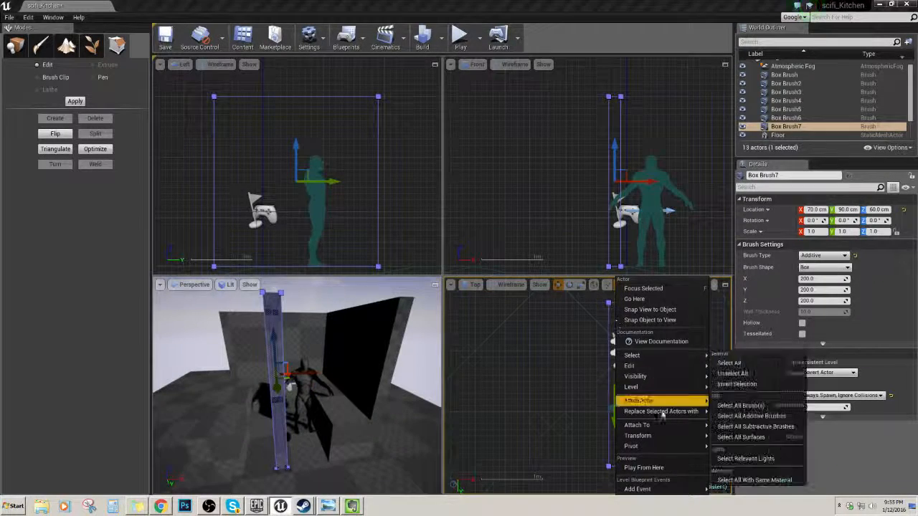
mouse_move(649, 446)
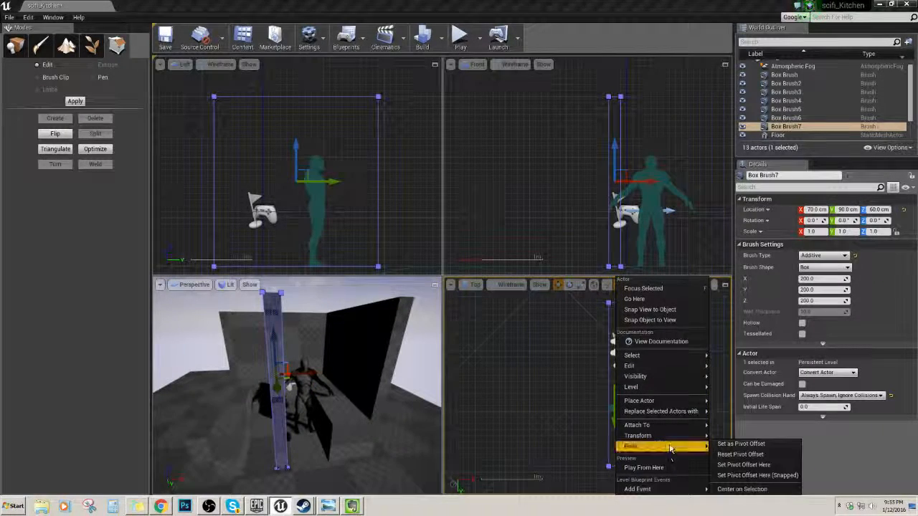
click(741, 444)
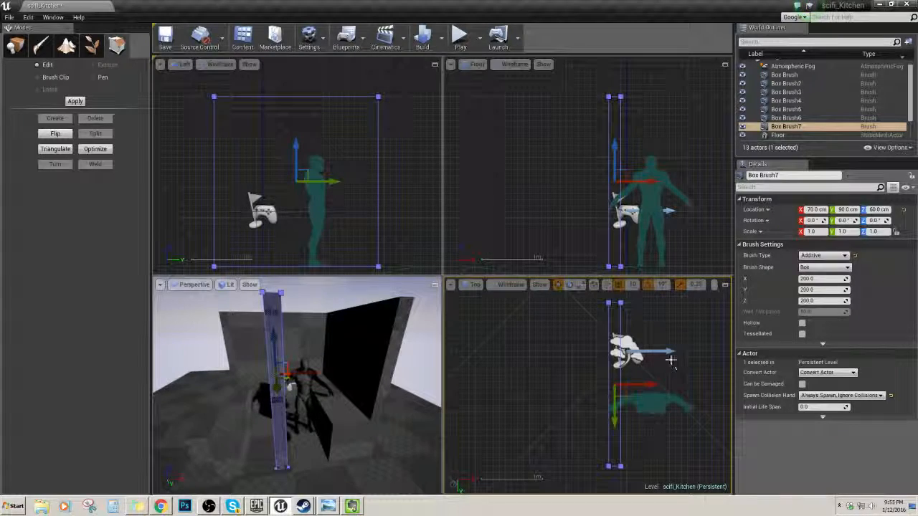
- Move the copied wall along X to -80 cm, opposite the first side wall
drag(654, 385, 558, 385)
right_drag(502, 371, 550, 363)
click(547, 363)
click(551, 363)
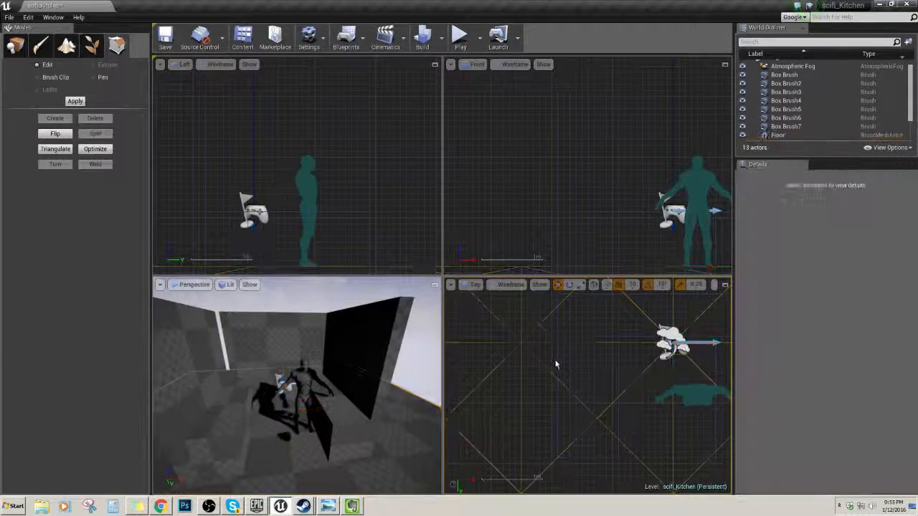
click(559, 365)
drag(594, 374, 605, 375)
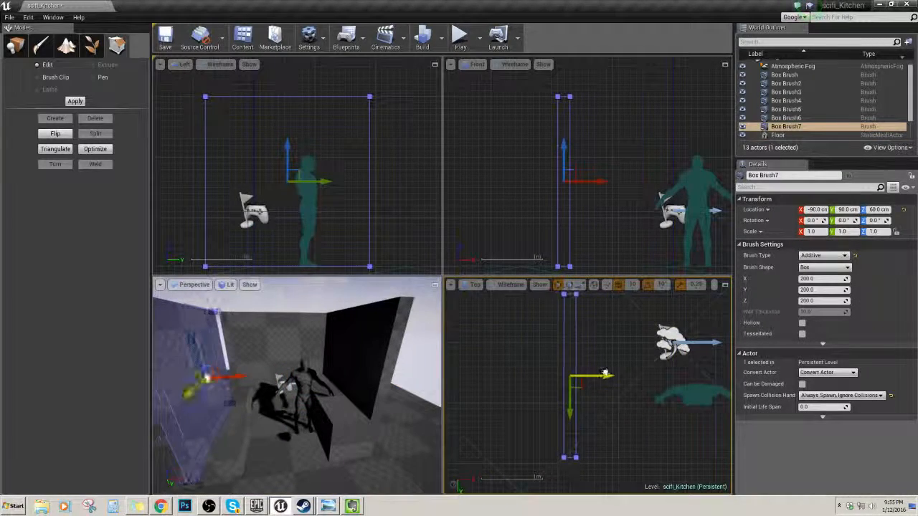
- Apply Center on Selection to the pivot of the wall at X -80 cm
mouse_move(601, 336)
right_down()
mouse_move(596, 365)
mouse_move(595, 352)
right_up()
right_click(562, 339)
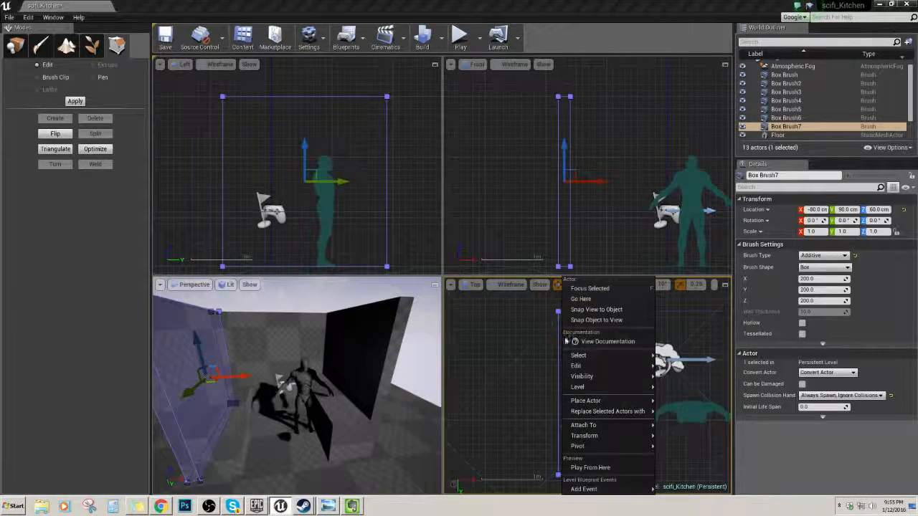
mouse_move(604, 447)
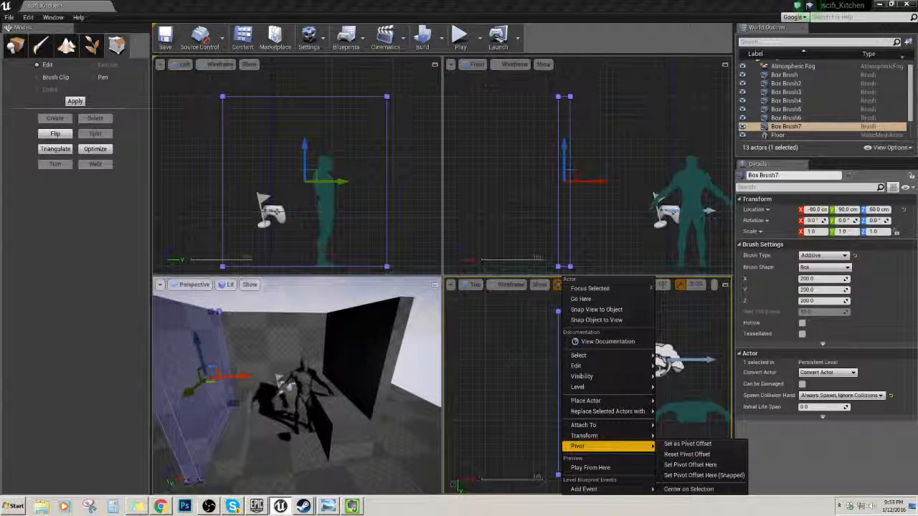
click(689, 489)
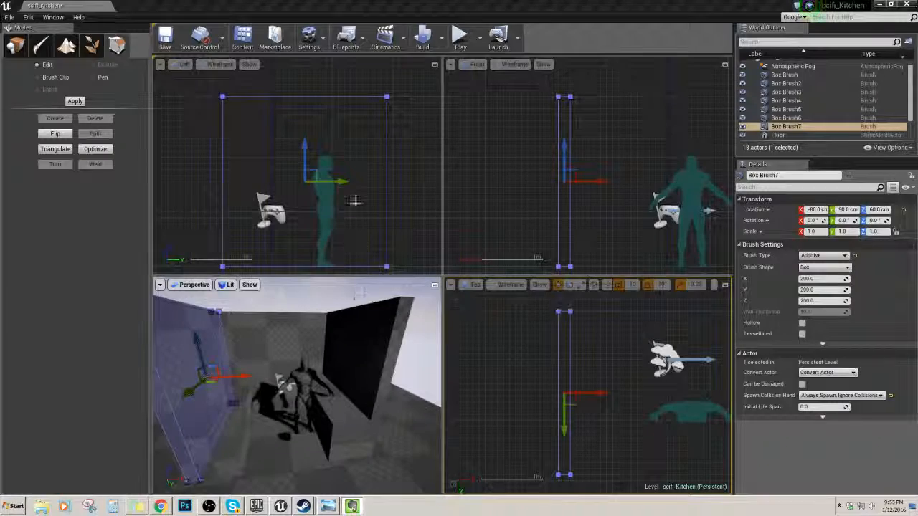
- Examine the three walls around the mannequin from several angles and distances in the perspective view
mouse_move(320, 334)
right_down()
mouse_move(273, 334)
mouse_move(320, 308)
right_up()
click(320, 334)
click(218, 373)
scroll(219, 373, up, 3)
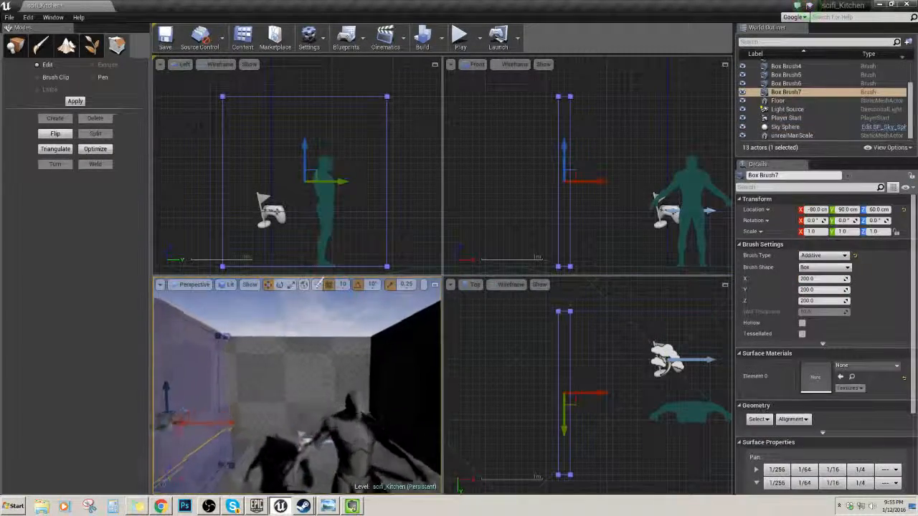
right_drag(309, 311, 286, 293)
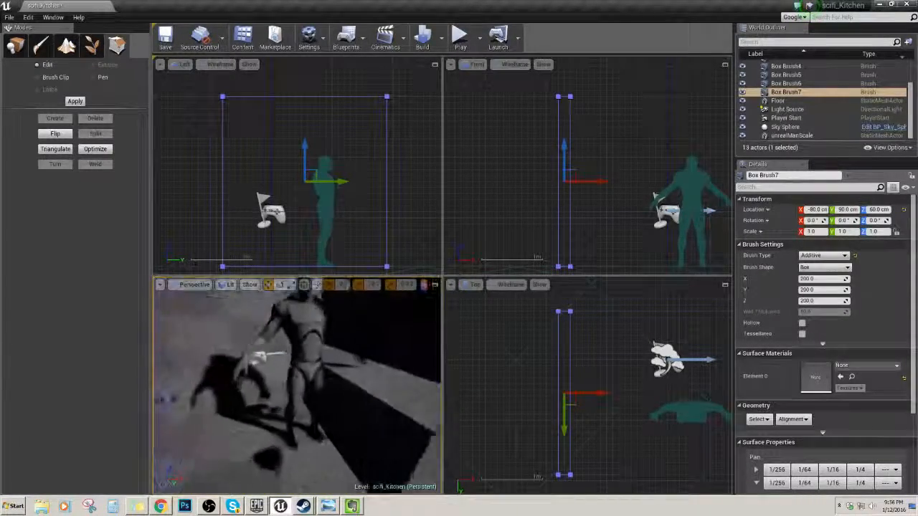
click(349, 338)
click(269, 314)
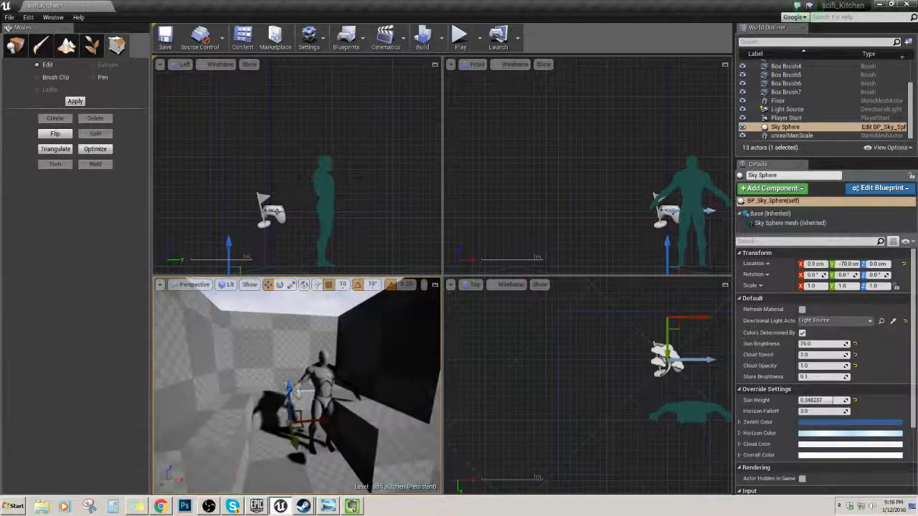
scroll(287, 335, down, 5)
click(234, 335)
scroll(306, 297, down, 4)
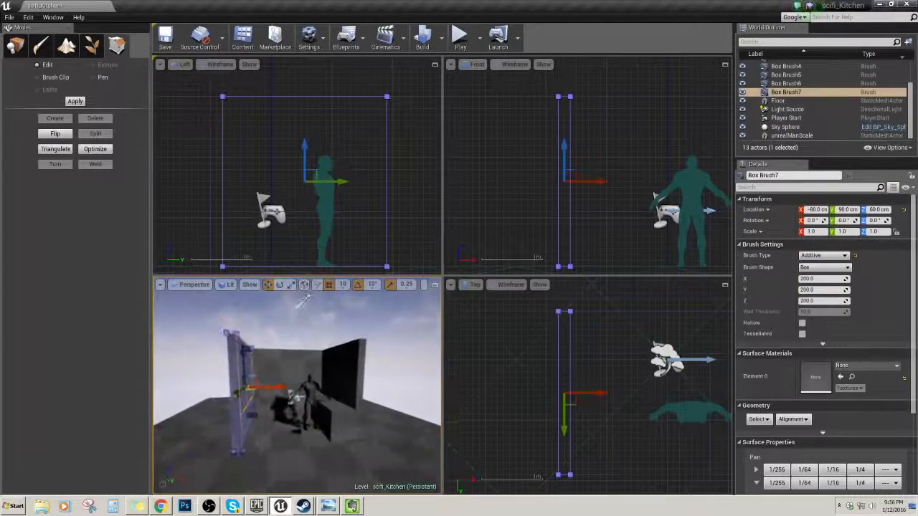
right_drag(306, 316, 287, 316)
scroll(304, 291, down, 5)
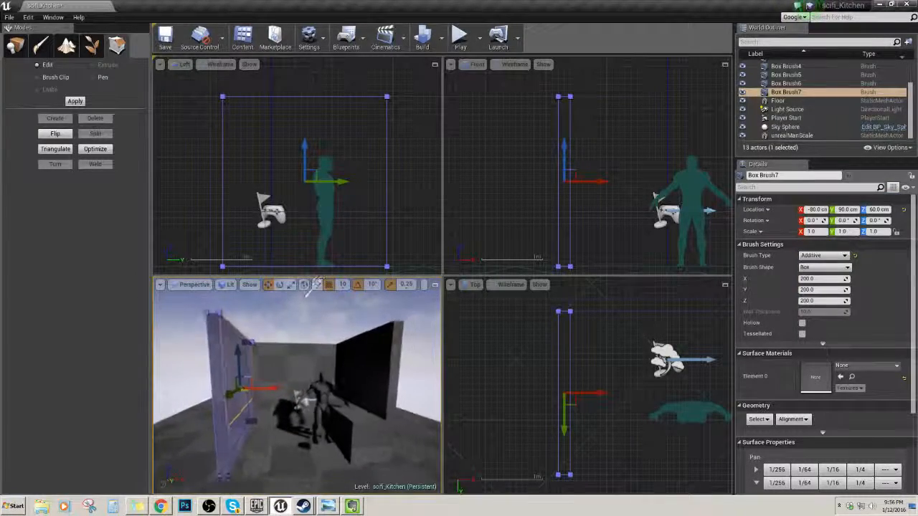
scroll(305, 293, up, 5)
right_drag(305, 316, 287, 341)
scroll(247, 332, down, 6)
scroll(247, 332, up, 2)
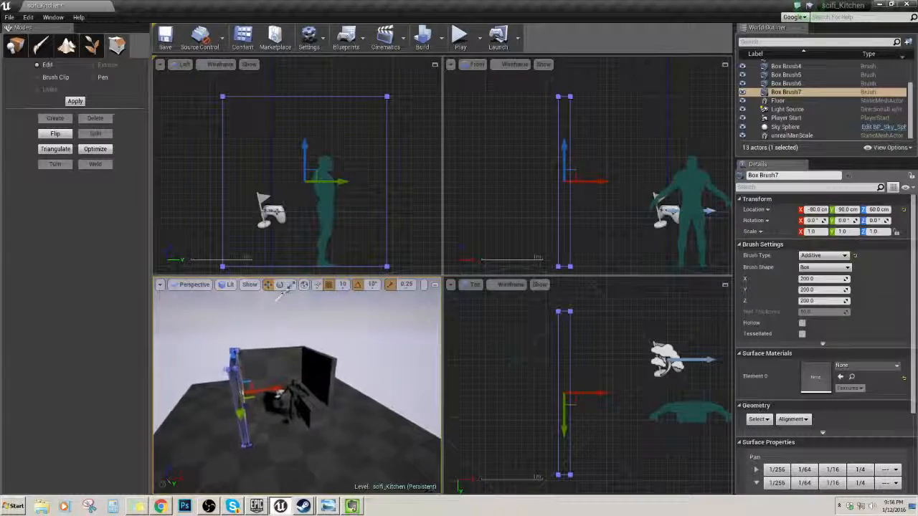
- Duplicate the wall at X -80 cm and move the copy to X -70 cm, Y 70 cm
scroll(580, 389, down, 3)
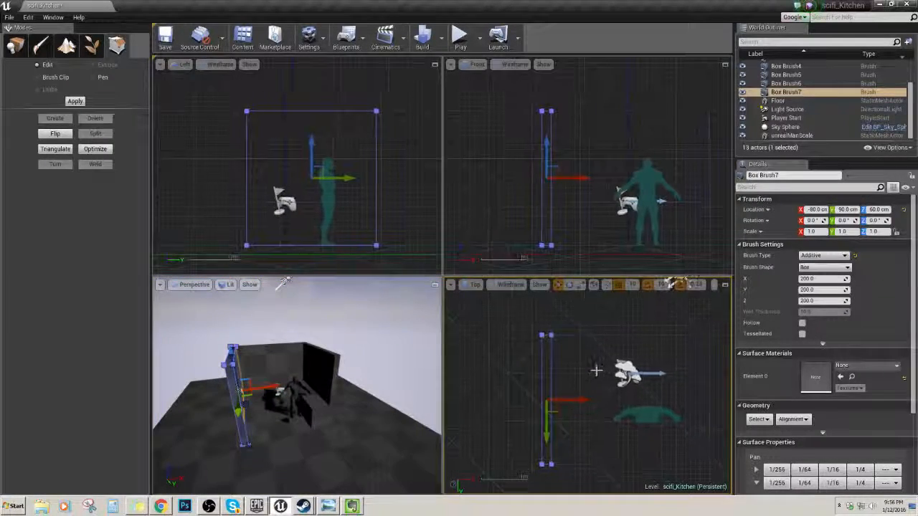
key(e)
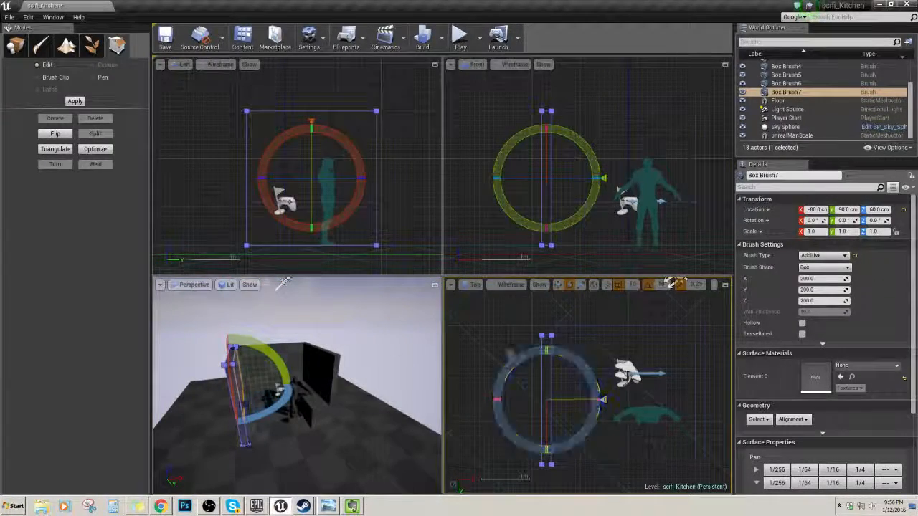
key(w)
key(ctrl+w)
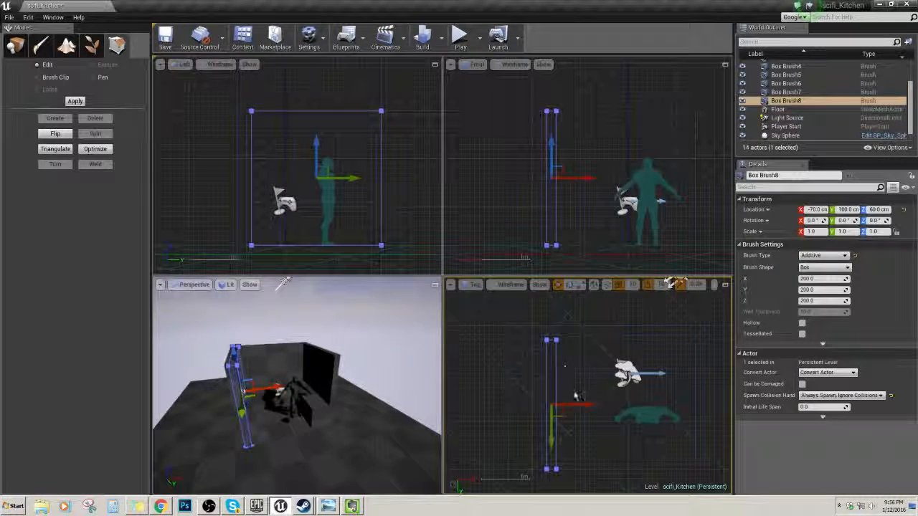
drag(548, 433, 550, 427)
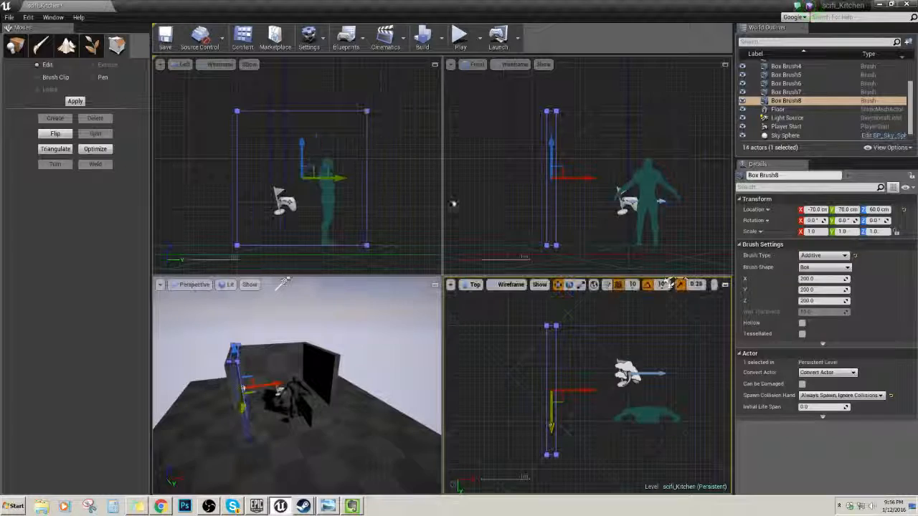
right_drag(320, 158, 339, 158)
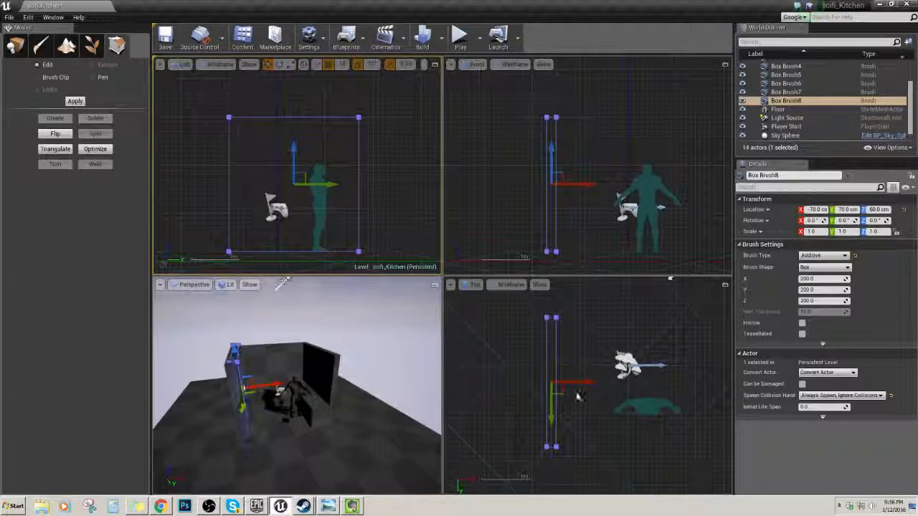
- Rotate the copied wall by 90° so it lies flat as a ceiling slab
mouse_move(325, 334)
right_down()
mouse_move(293, 348)
mouse_move(328, 352)
mouse_move(330, 364)
right_up()
key(e)
mouse_move(282, 307)
mouse_down()
mouse_move(305, 327)
mouse_move(296, 378)
mouse_move(281, 396)
mouse_move(257, 401)
mouse_up()
key(w)
mouse_move(304, 323)
right_down()
mouse_move(301, 303)
mouse_move(302, 311)
right_up()
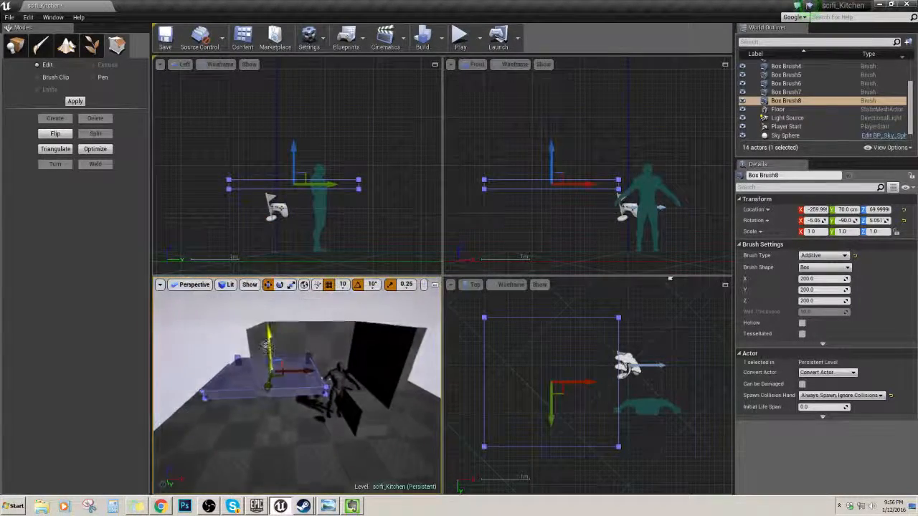
- Raise the ceiling slab to about Z 220 cm and slide it along X over the side walls
drag(265, 343, 268, 309)
right_drag(584, 142, 556, 196)
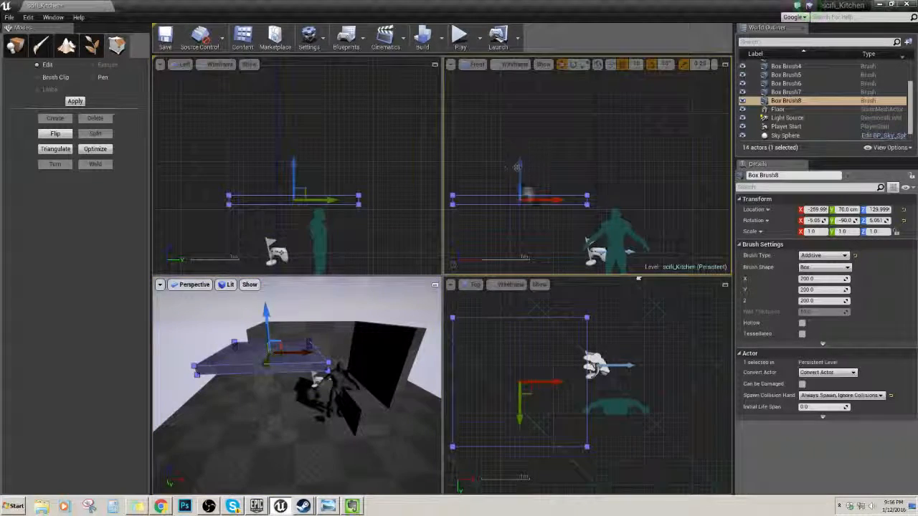
drag(521, 163, 520, 120)
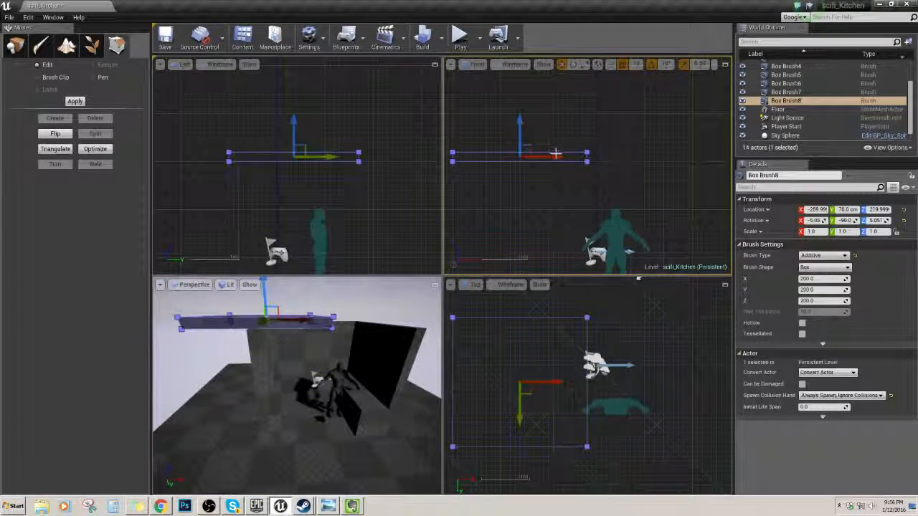
mouse_move(556, 157)
mouse_down()
mouse_move(636, 161)
mouse_move(624, 164)
mouse_up()
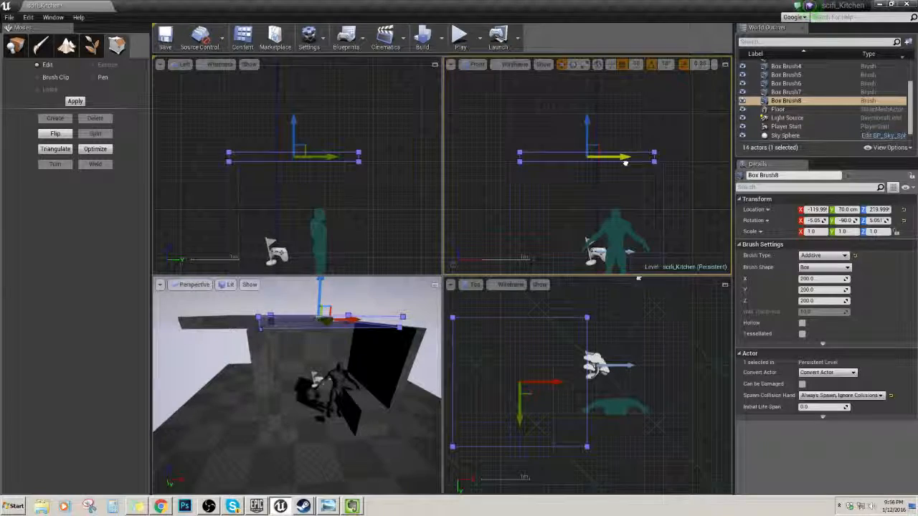
- Move the ceiling's end vertices along X so both ends meet the outer faces of the side walls
mouse_move(517, 137)
mouse_down()
mouse_move(563, 173)
mouse_move(543, 162)
mouse_up()
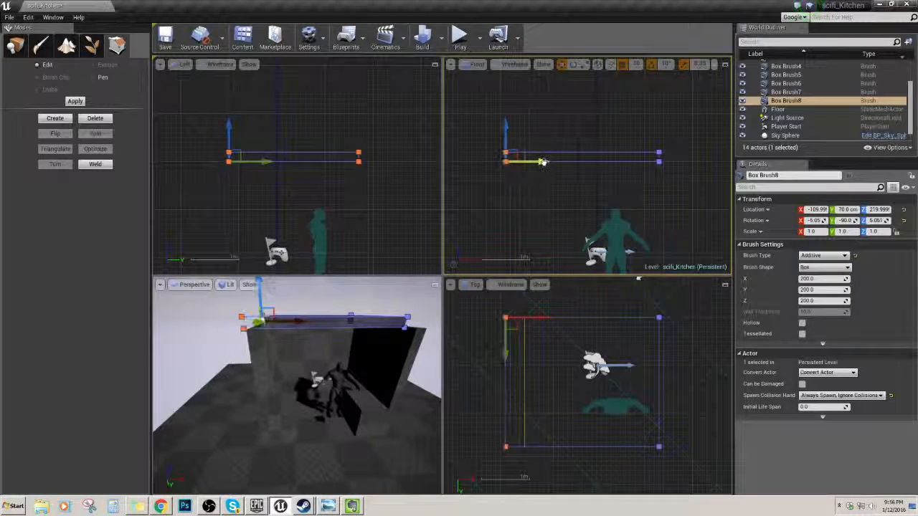
right_drag(632, 133, 593, 133)
drag(657, 164, 671, 163)
click(579, 161)
click(578, 154)
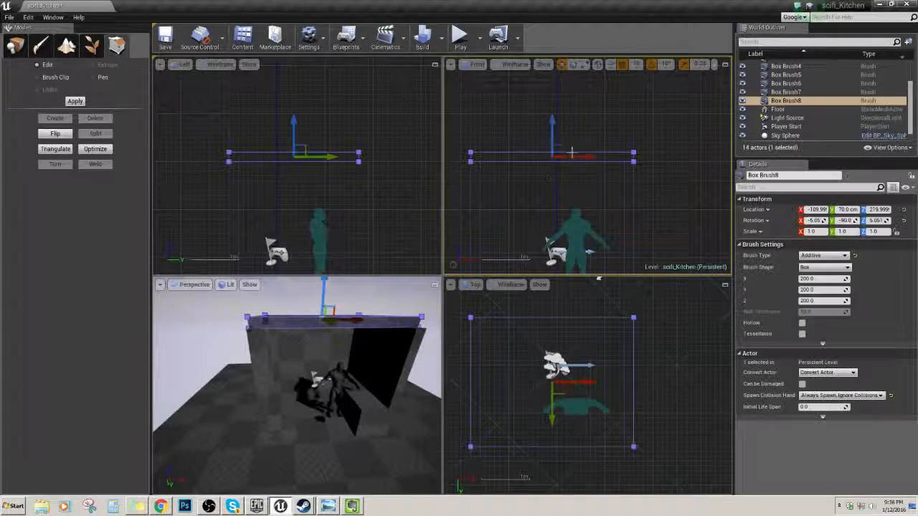
- Extend the ceiling's front edge vertices along Y until they are flush with the front of the side walls
key(f)
mouse_move(418, 338)
right_down()
mouse_move(418, 308)
mouse_move(402, 308)
mouse_move(418, 338)
mouse_move(398, 318)
right_up()
click(418, 338)
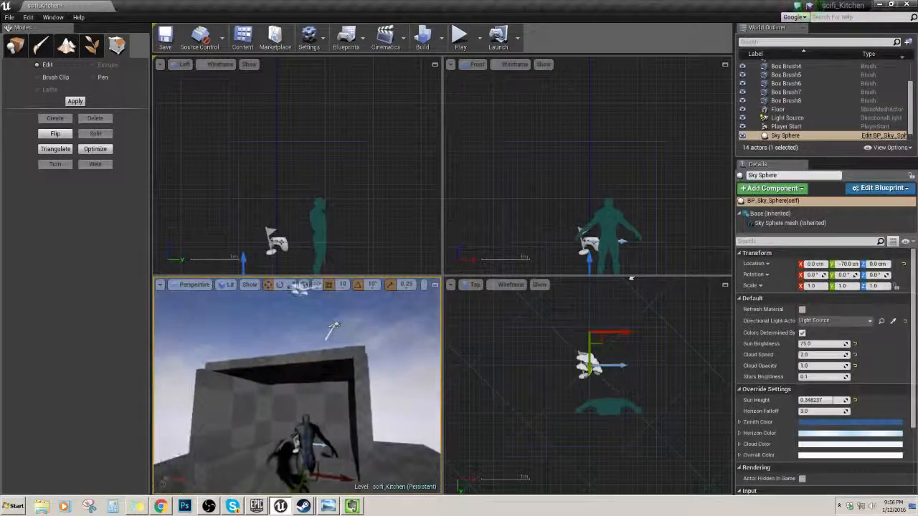
click(545, 169)
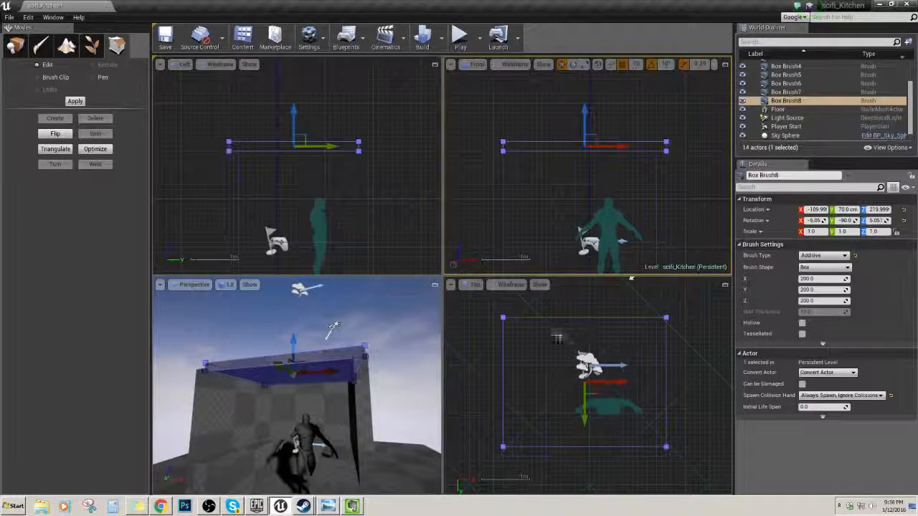
scroll(558, 338, down, 2)
mouse_move(560, 355)
right_down()
mouse_move(542, 330)
mouse_move(549, 310)
right_up()
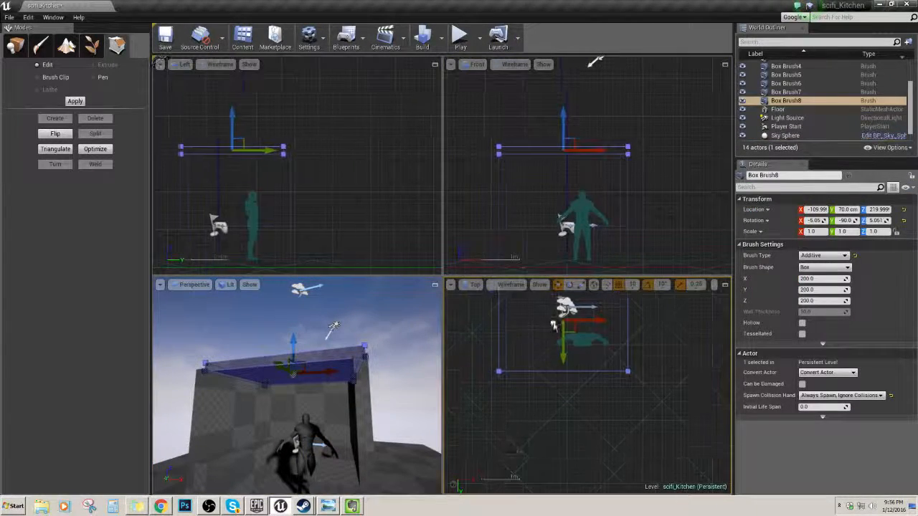
click(494, 372)
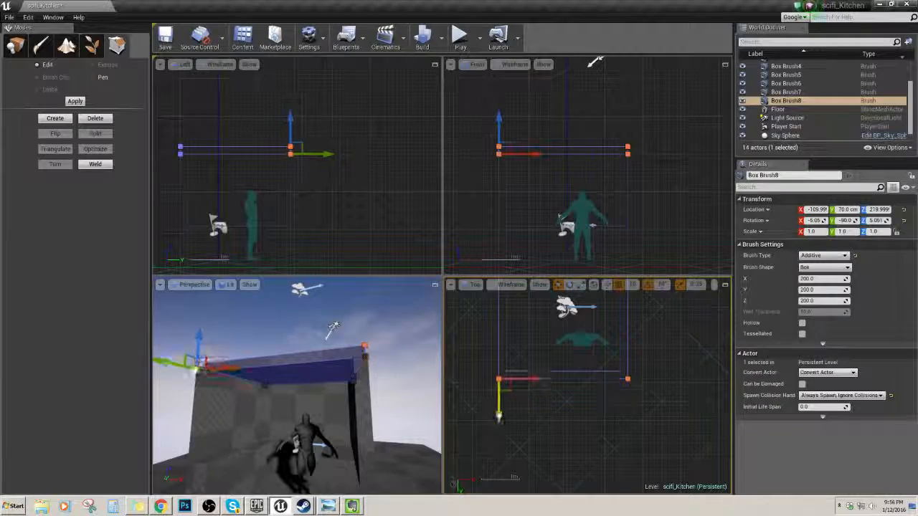
click(585, 435)
- Try to extend the side wall at X -80 cm downward by lowering its bottom vertices below the floor
mouse_move(335, 374)
right_down()
mouse_move(338, 413)
mouse_move(326, 402)
mouse_move(322, 411)
mouse_move(294, 368)
mouse_move(301, 366)
right_up()
click(299, 375)
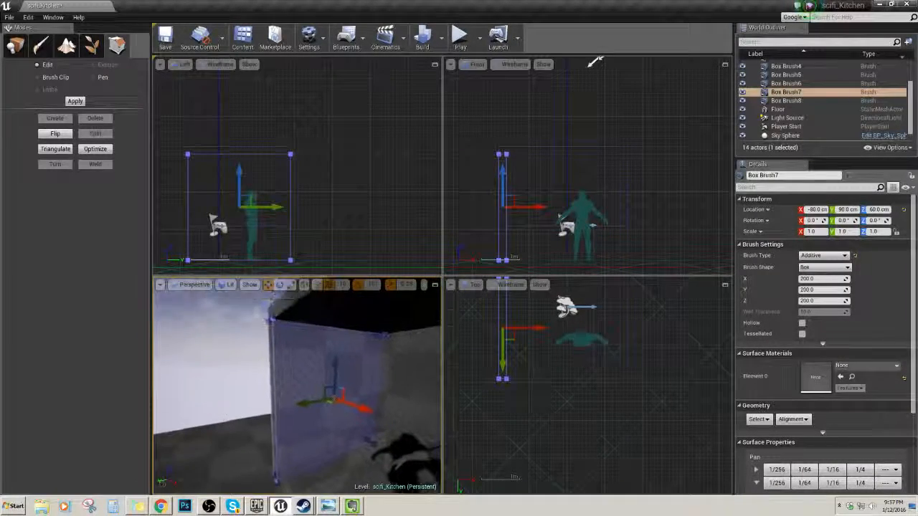
mouse_move(580, 371)
right_down()
mouse_move(590, 376)
mouse_move(627, 349)
right_up()
right_drag(585, 175, 572, 101)
drag(508, 156, 574, 215)
right_drag(579, 219, 560, 219)
drag(522, 151, 523, 169)
right_drag(617, 193, 592, 198)
- Try to extend the opposite side wall at X 240 cm downward in the same way and check the room
click(611, 180)
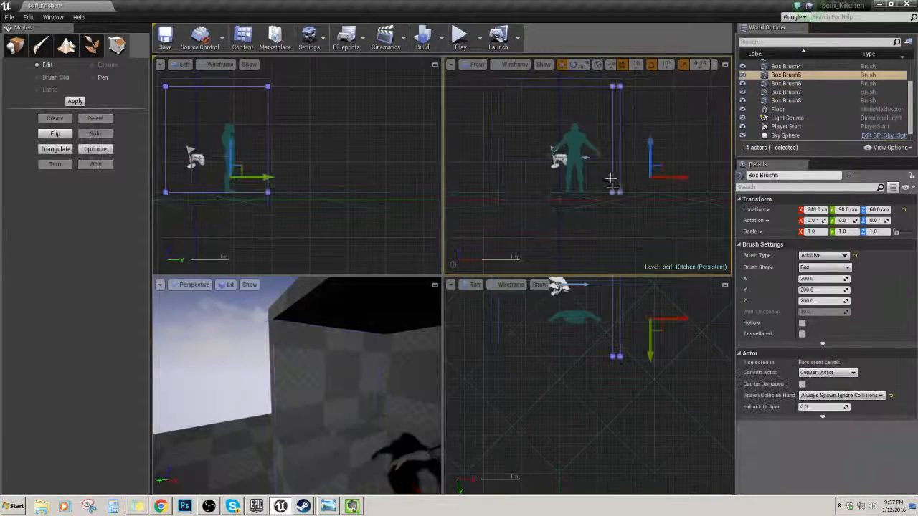
drag(599, 179, 635, 206)
drag(621, 158, 621, 177)
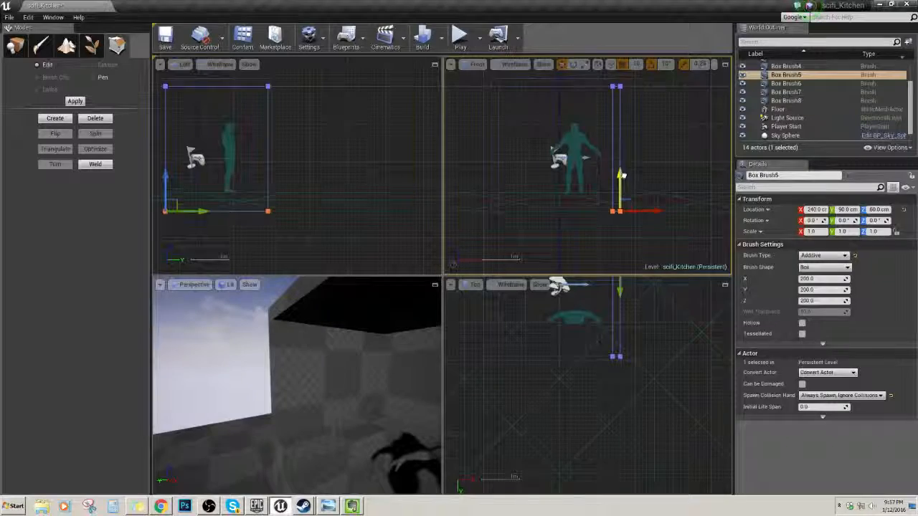
click(211, 350)
right_drag(211, 350, 287, 366)
scroll(287, 366, down, 4)
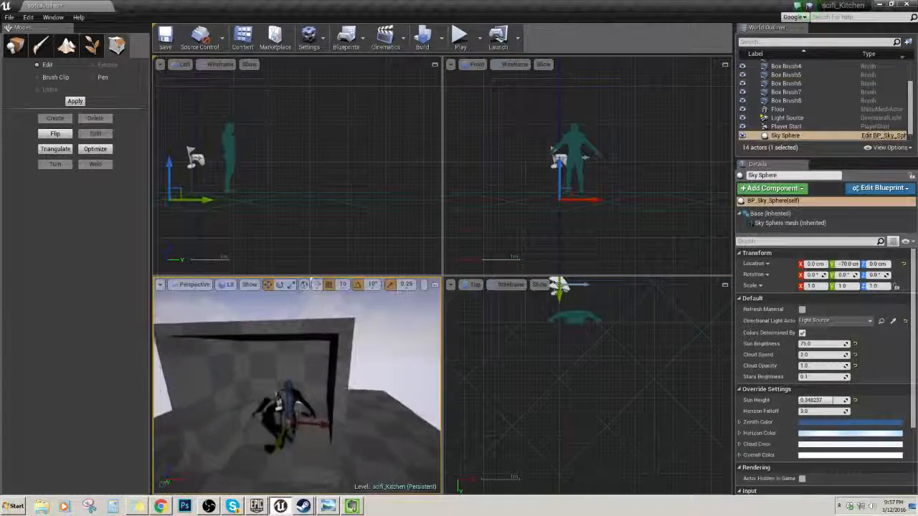
right_drag(613, 204, 613, 245)
right_drag(332, 359, 336, 376)
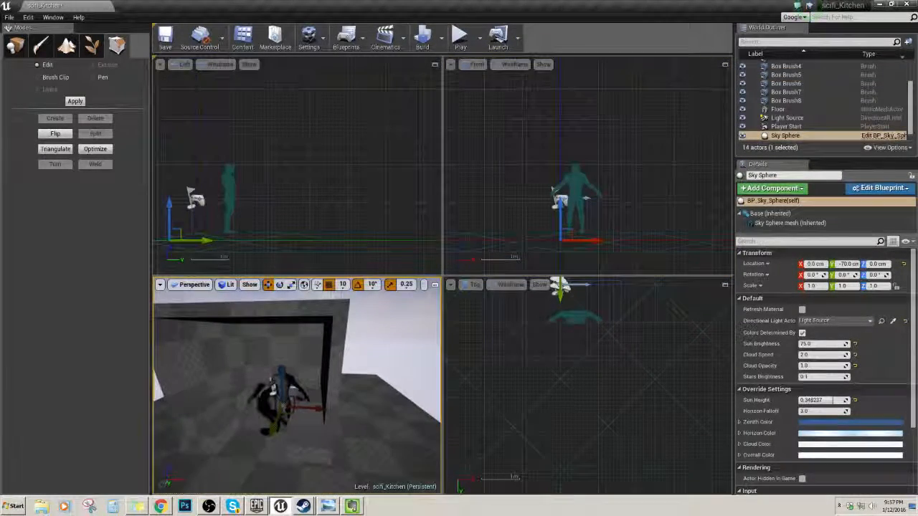
- Undo the downward extensions of both side walls
click(333, 366)
key(ctrl+z)
key(ctrl+z)
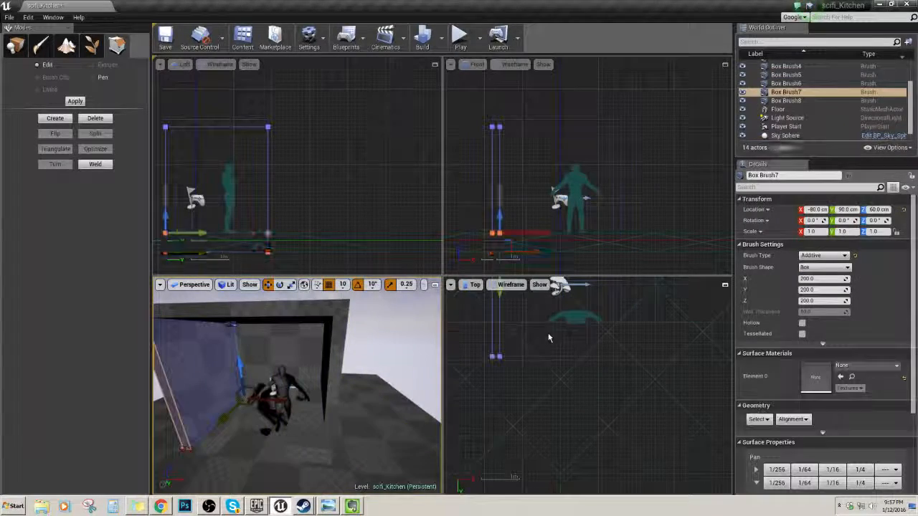
key(ctrl+z)
click(658, 192)
- Lengthen the side wall at X -80 cm by moving its front vertices forward along Y
right_drag(306, 360, 278, 350)
click(278, 350)
right_drag(609, 351, 641, 388)
right_drag(573, 367, 544, 410)
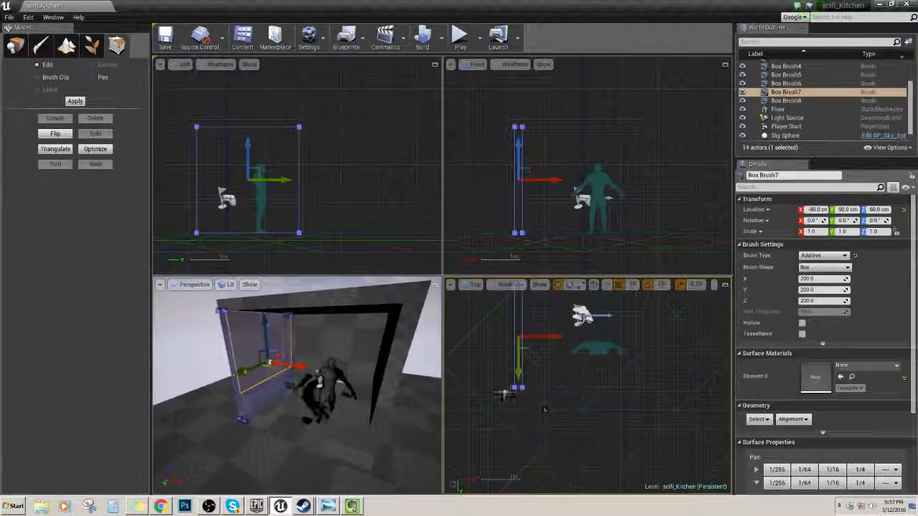
mouse_move(503, 372)
mouse_down()
mouse_move(536, 415)
mouse_move(522, 461)
mouse_up()
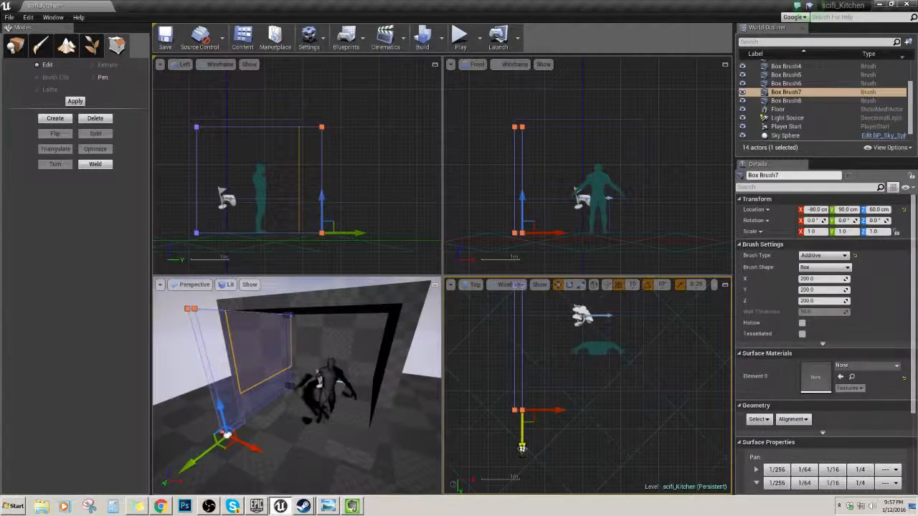
click(616, 407)
click(631, 344)
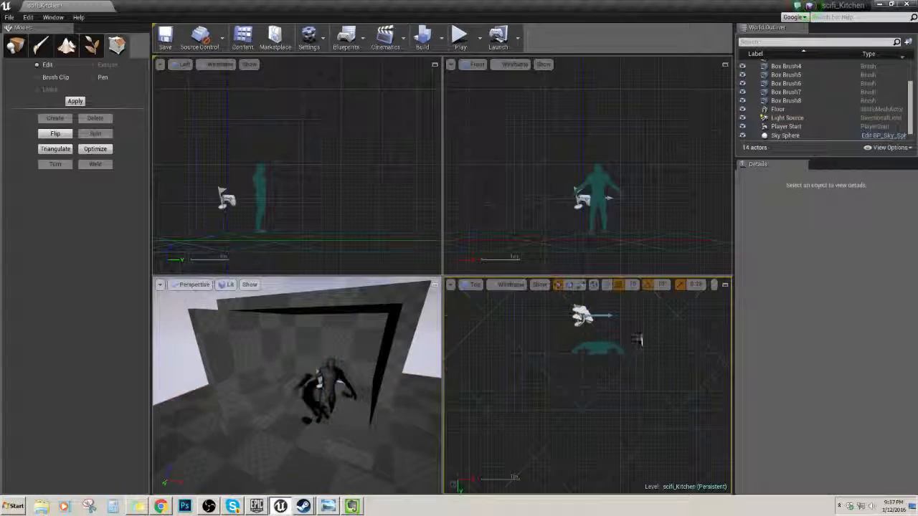
- Lengthen the opposite side wall at X 240 cm by moving its front face forward along Y to match
click(641, 340)
right_click(643, 340)
click(640, 343)
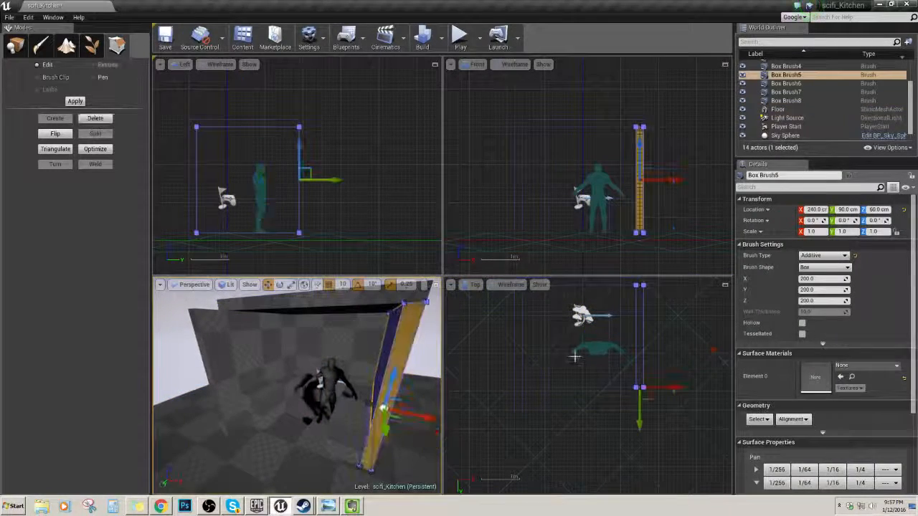
drag(651, 379, 651, 398)
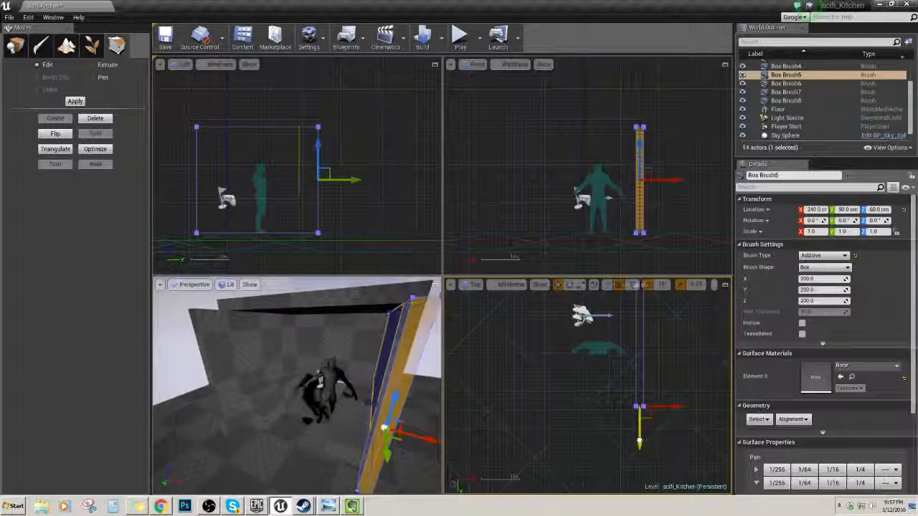
drag(640, 443, 640, 447)
click(543, 428)
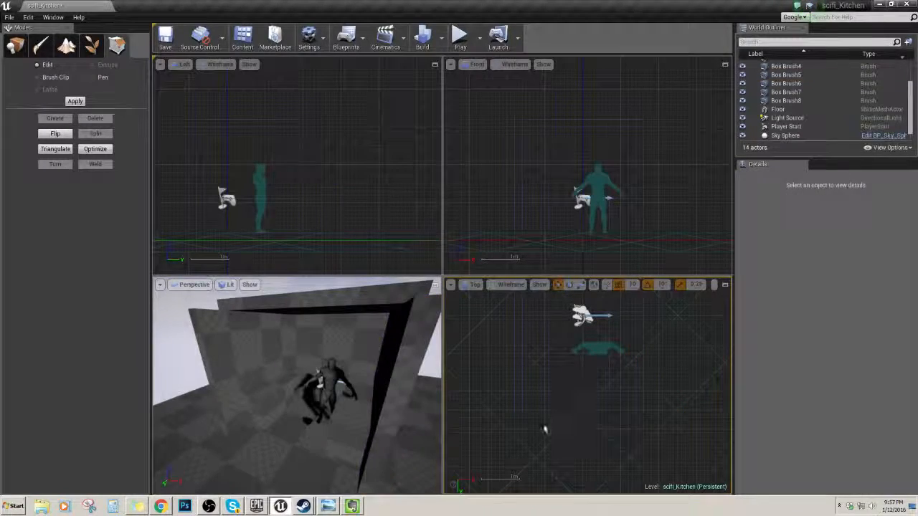
- Extend the ceiling's front vertices along Y to match the lengthened side walls
mouse_move(373, 402)
right_down()
mouse_move(382, 419)
mouse_move(337, 352)
right_up()
click(284, 342)
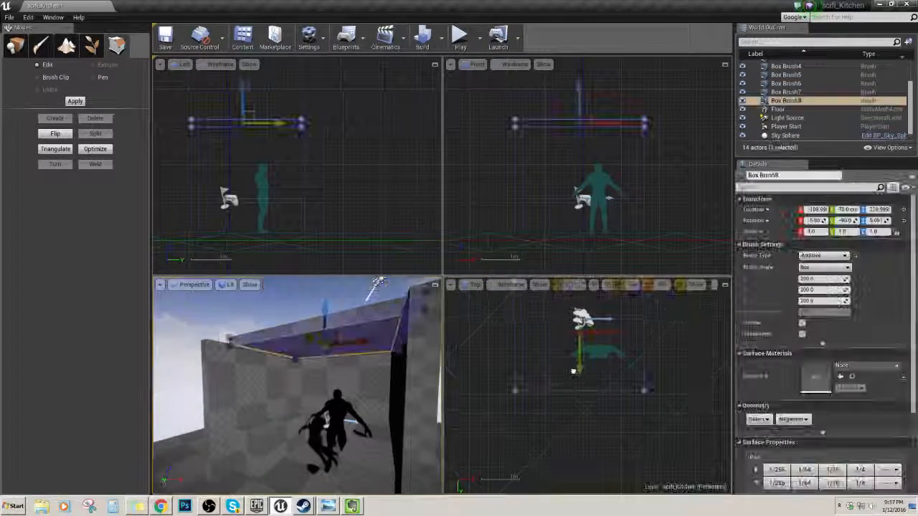
right_drag(574, 371, 572, 382)
click(510, 398)
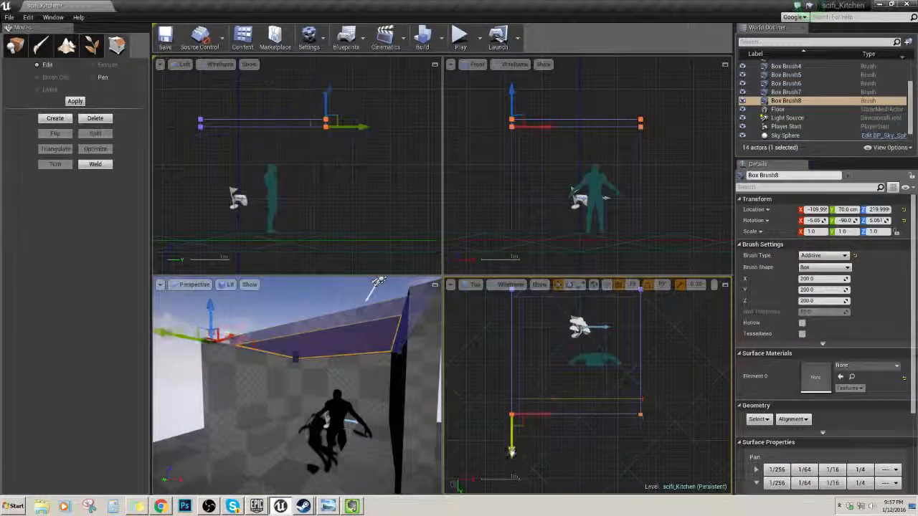
- Examine the room around the mannequin from several angles, with the perspective viewport maximized
click(226, 285)
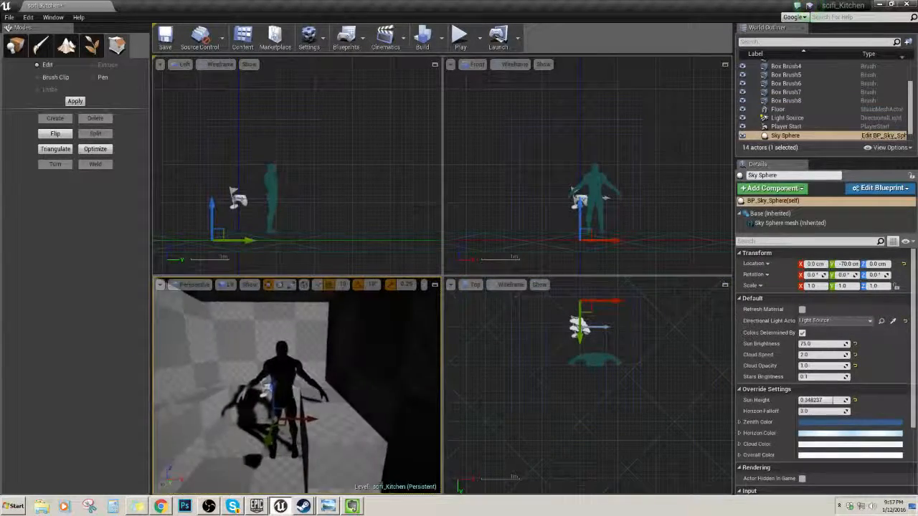
click(305, 383)
right_drag(305, 383, 316, 383)
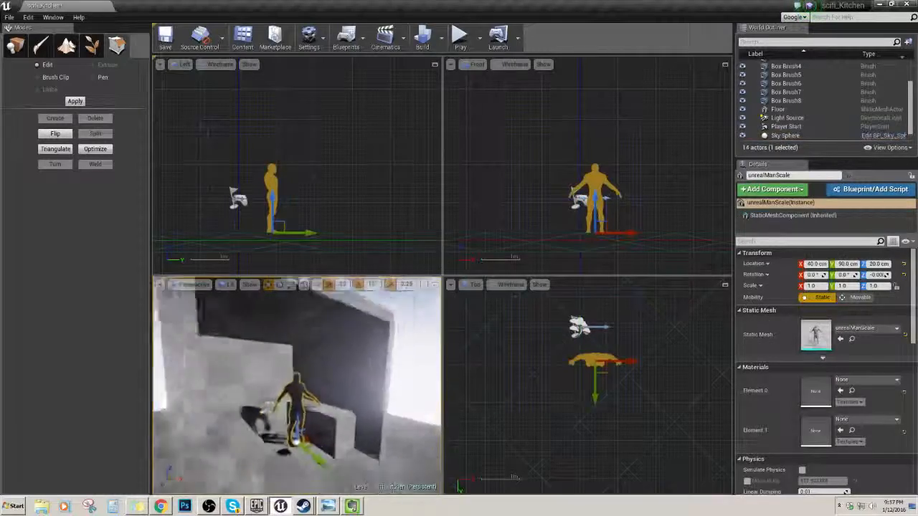
click(359, 352)
right_drag(359, 352, 323, 359)
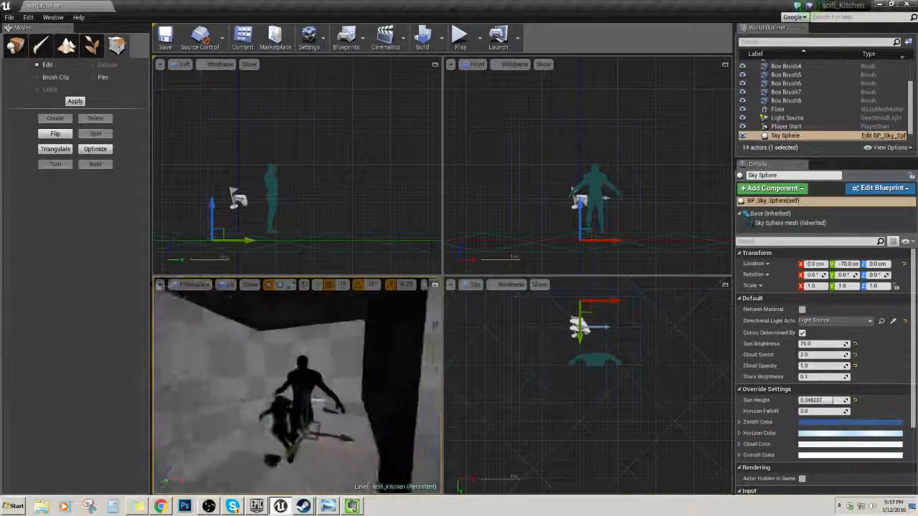
click(436, 284)
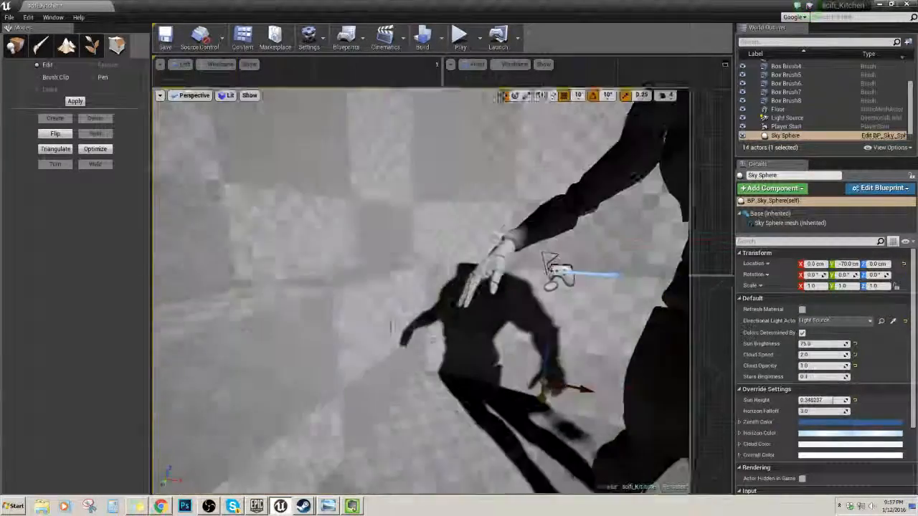
mouse_move(458, 275)
right_down()
mouse_move(458, 244)
mouse_move(437, 276)
right_up()
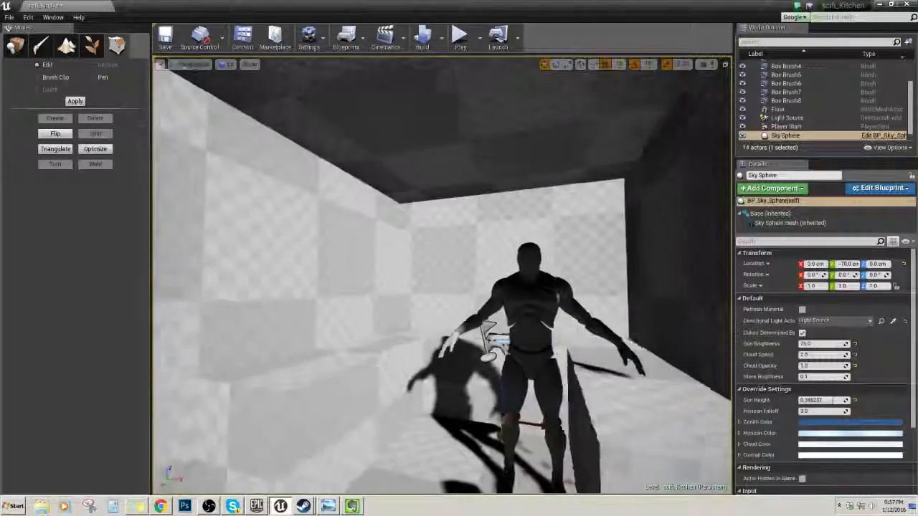
right_drag(406, 305, 424, 276)
- Duplicate the side wall at X 240 cm and place the copy at X 240 cm, Y 100 cm
click(411, 215)
mouse_move(410, 215)
right_down()
mouse_move(423, 248)
mouse_move(439, 255)
mouse_move(446, 248)
mouse_move(380, 251)
mouse_move(579, 280)
right_up()
click(440, 256)
key(ctrl+w)
mouse_move(644, 293)
right_down()
mouse_move(631, 295)
mouse_move(651, 264)
mouse_move(598, 324)
mouse_move(541, 335)
right_up()
drag(560, 335, 549, 337)
mouse_move(550, 337)
right_down()
mouse_move(517, 327)
mouse_move(563, 289)
right_up()
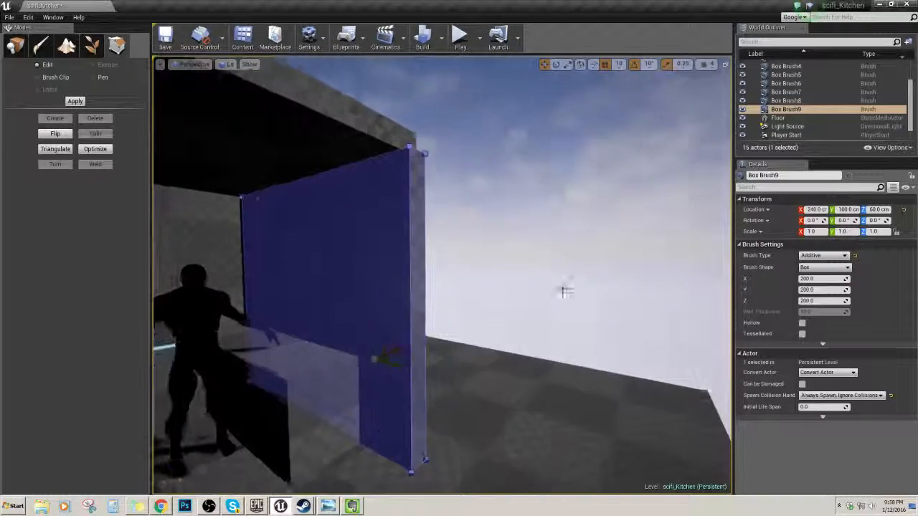
- Change the brush type of the duplicated side wall at X 240 cm, Y 100 cm to Subtractive
click(15, 46)
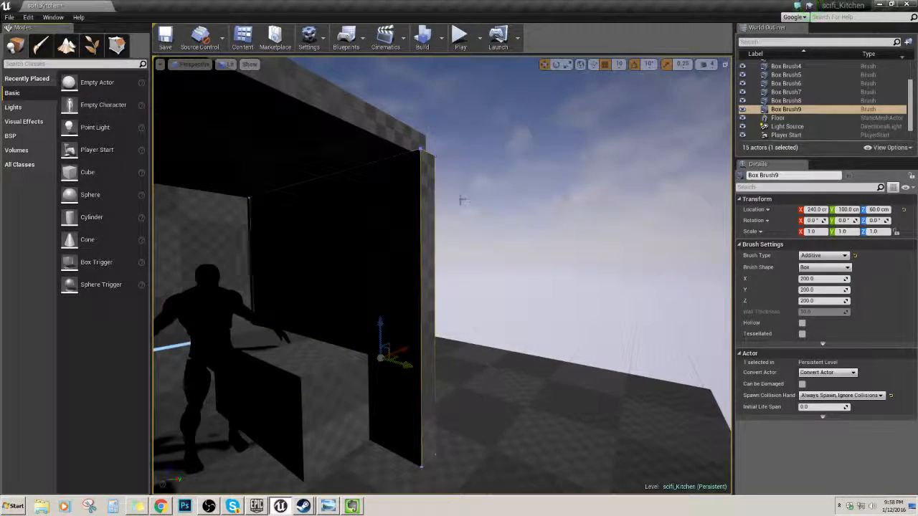
click(116, 46)
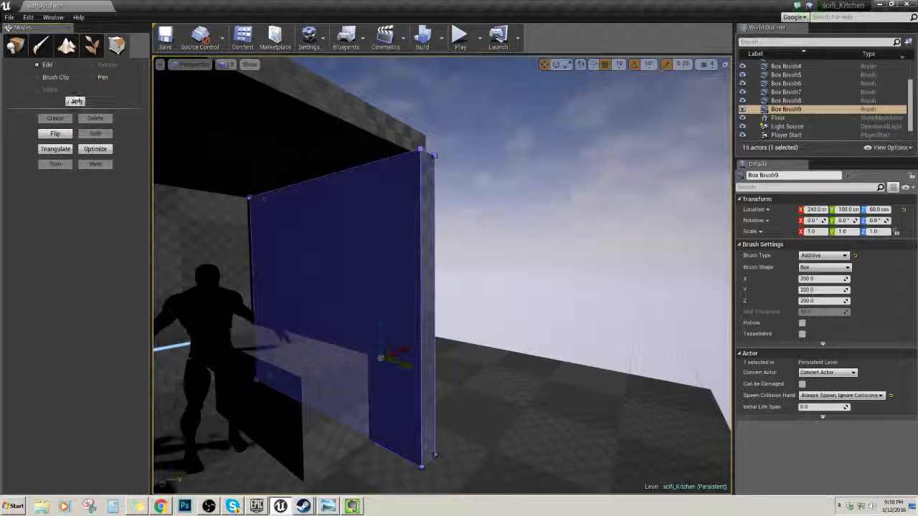
click(430, 176)
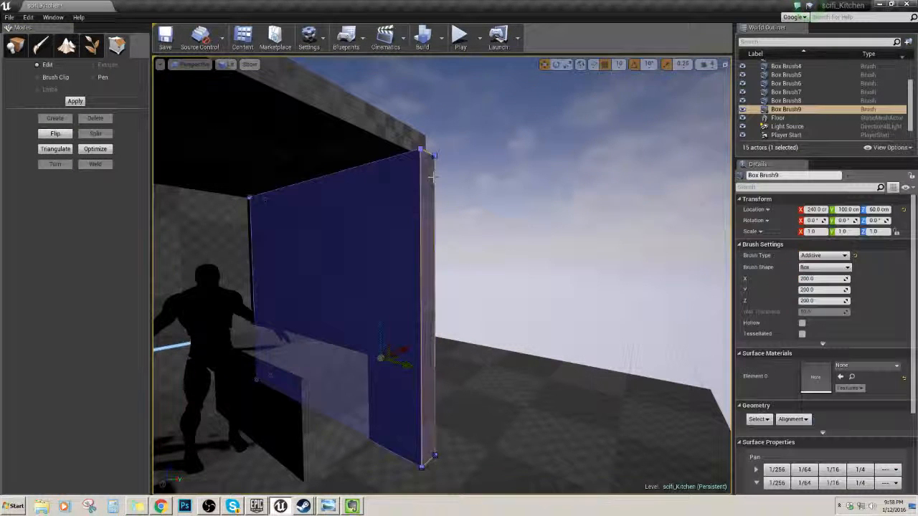
scroll(835, 392, down, 6)
scroll(831, 392, up, 6)
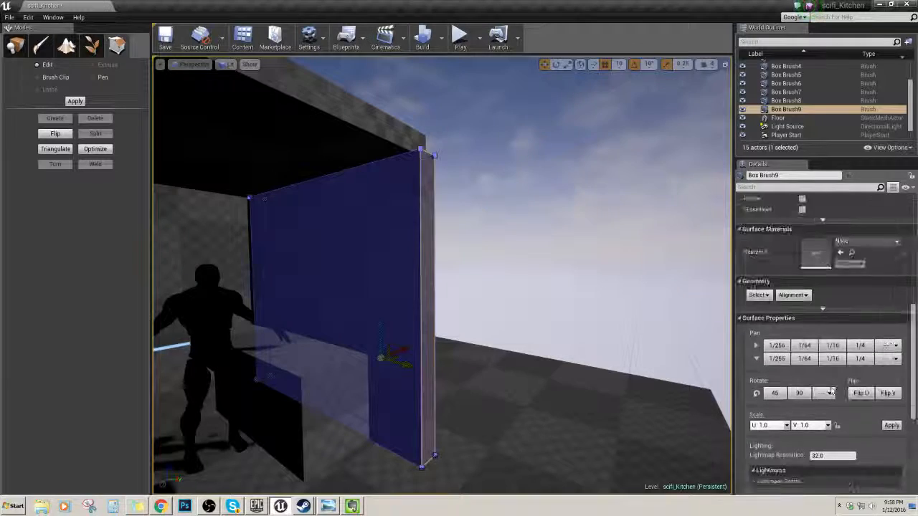
click(818, 257)
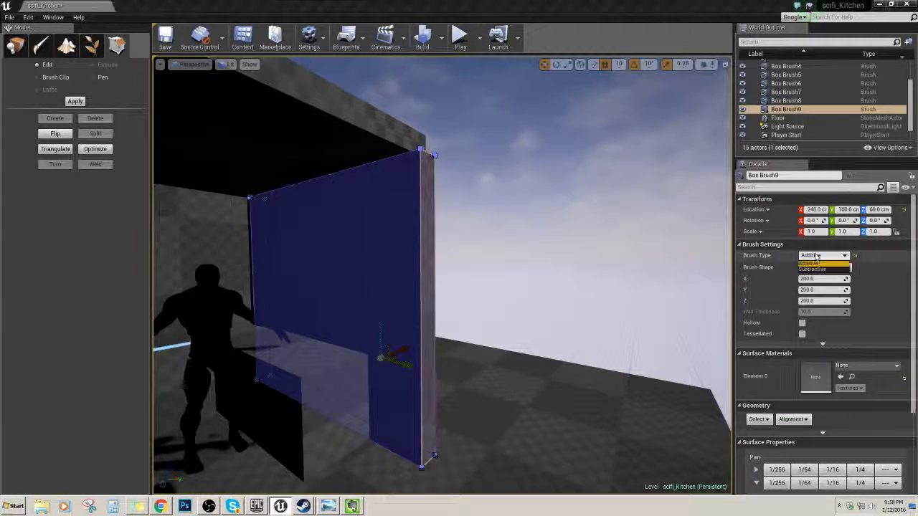
click(817, 271)
mouse_move(536, 259)
right_down()
mouse_move(566, 240)
mouse_move(529, 258)
right_up()
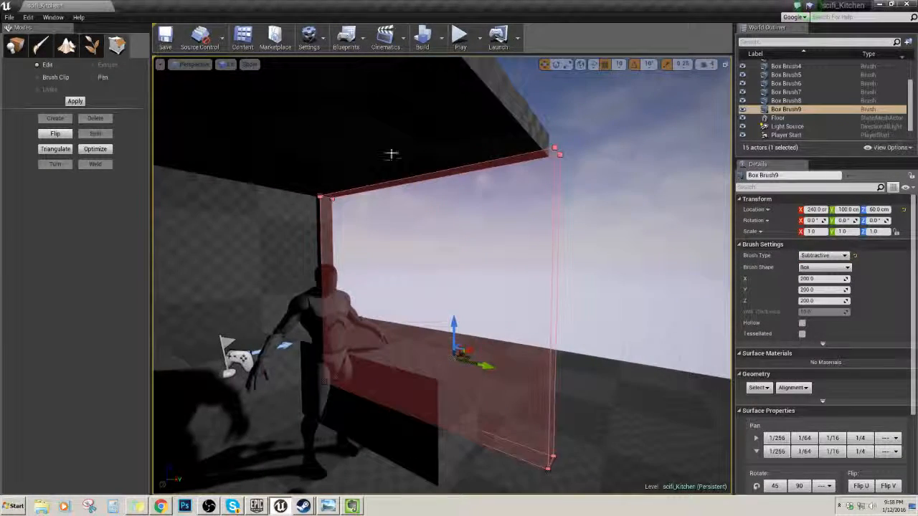
click(583, 191)
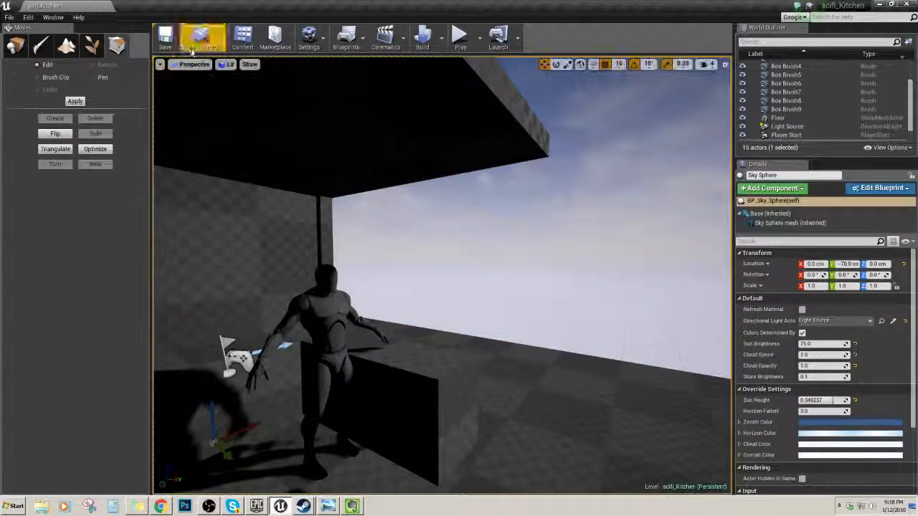
key(s)
right_drag(297, 144, 208, 143)
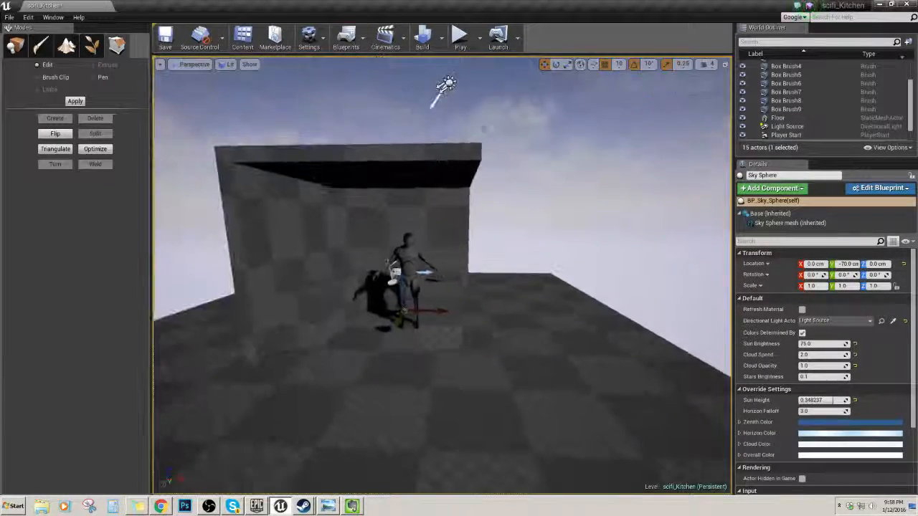
- Reduce the subtractive brush to window height by lowering its top vertices and raising its bottom vertices
click(726, 65)
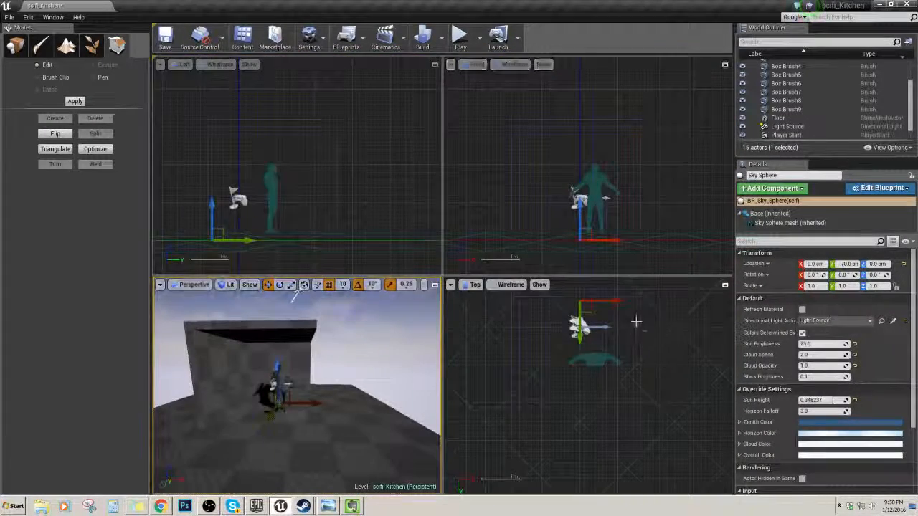
click(635, 320)
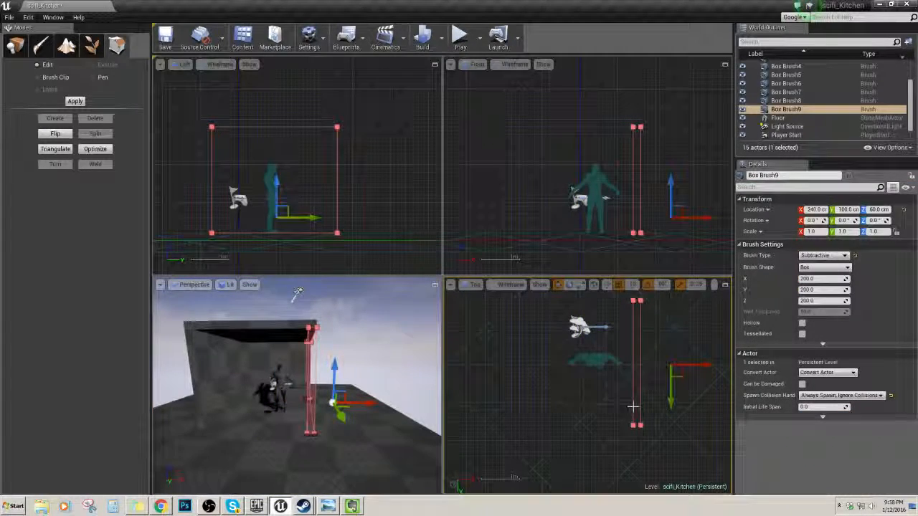
ctrl+alt+drag(616, 101, 651, 131)
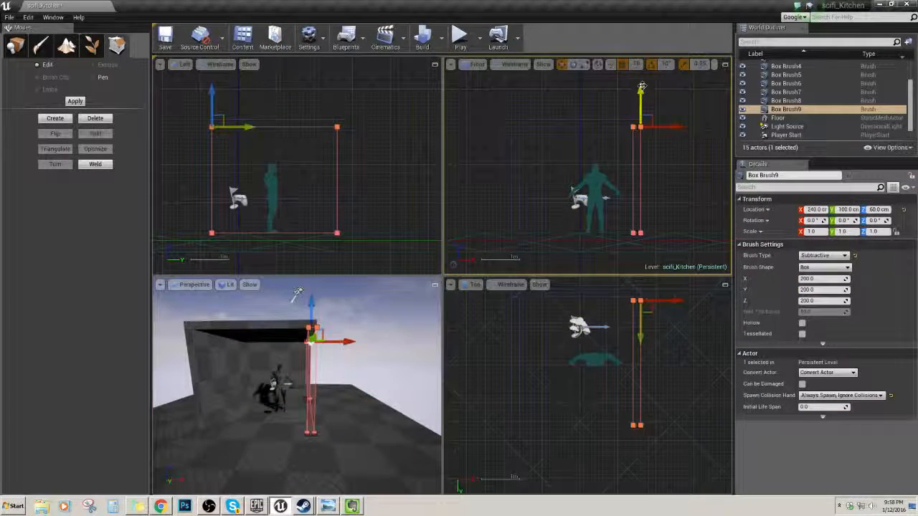
drag(642, 87, 642, 112)
ctrl+alt+drag(615, 220, 664, 251)
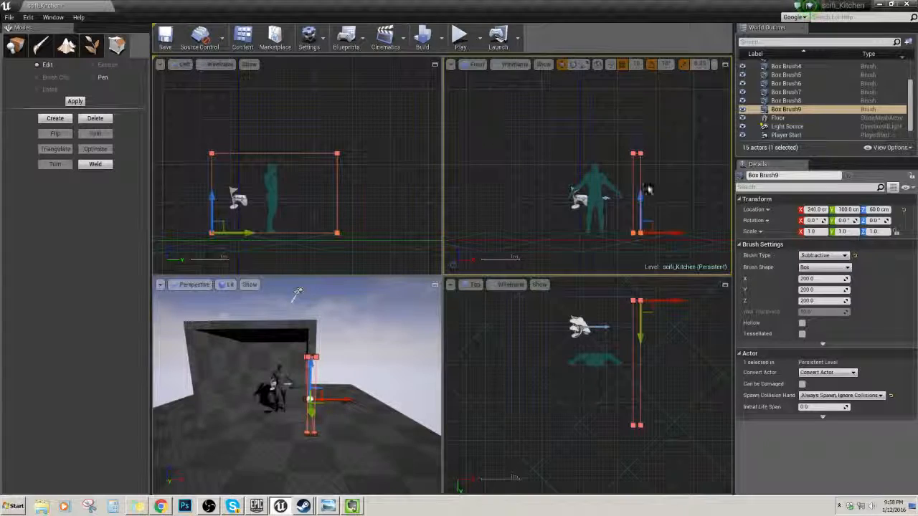
drag(642, 195, 640, 153)
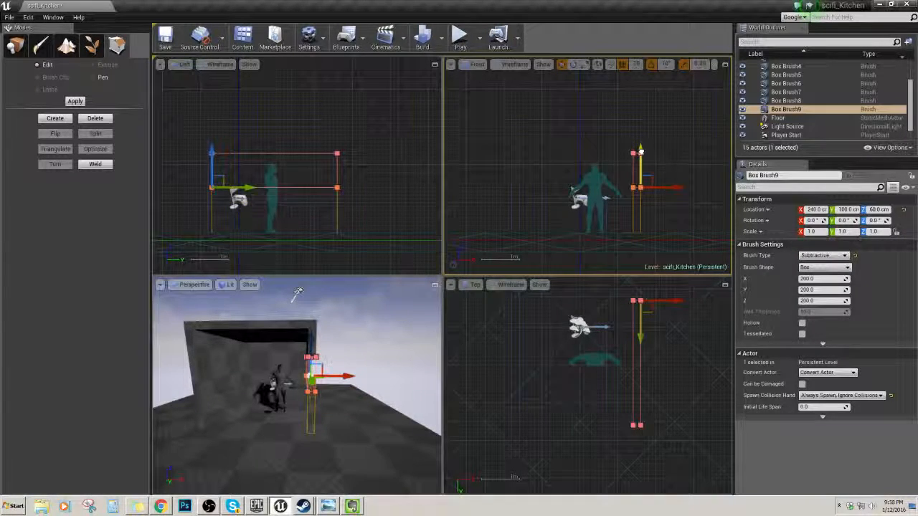
- Shorten the subtractive brush along Y by moving the vertices at both ends inward, and check the window from inside the room
right_drag(323, 143, 335, 159)
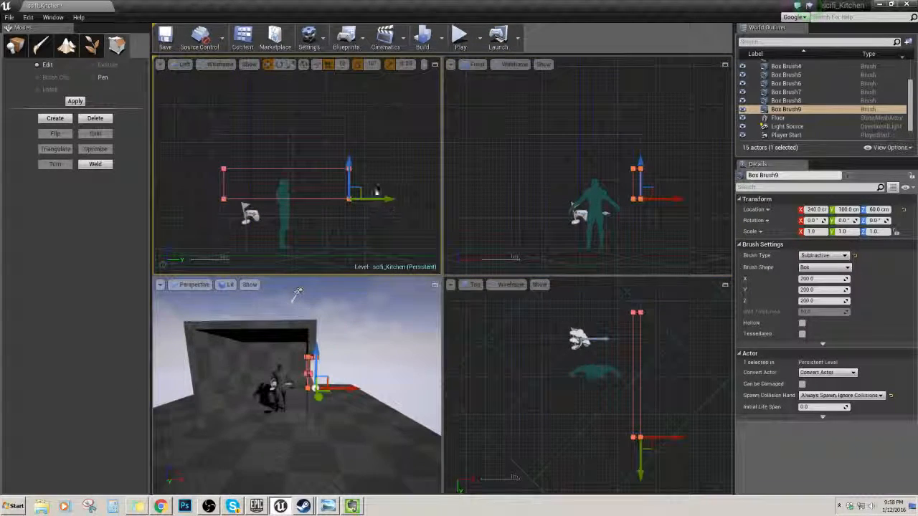
drag(381, 198, 345, 199)
right_drag(367, 183, 409, 189)
ctrl+alt+drag(254, 158, 338, 208)
mouse_move(341, 161)
ctrl+alt+mouse_down()
mouse_move(366, 213)
mouse_move(393, 206)
ctrl+alt+mouse_up()
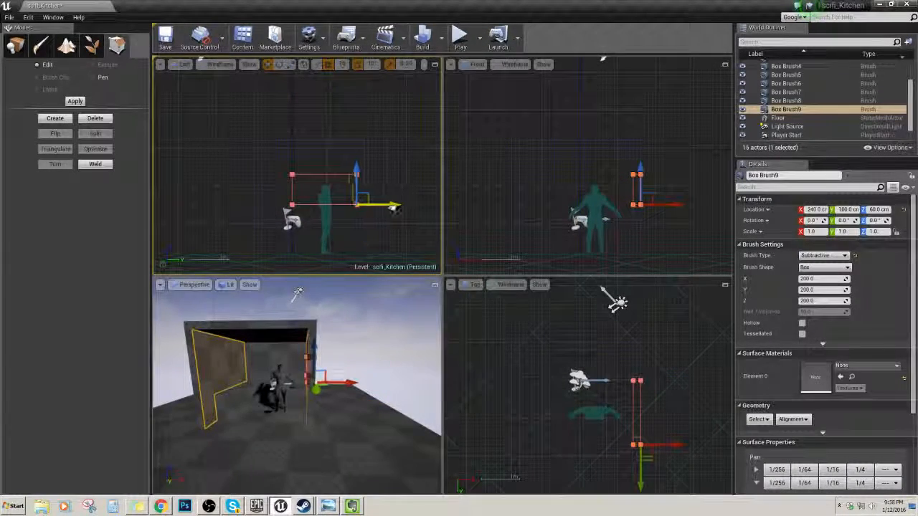
click(414, 190)
right_drag(345, 337, 394, 352)
key(w)
right_drag(301, 380, 321, 376)
key(s)
key(w)
key(s)
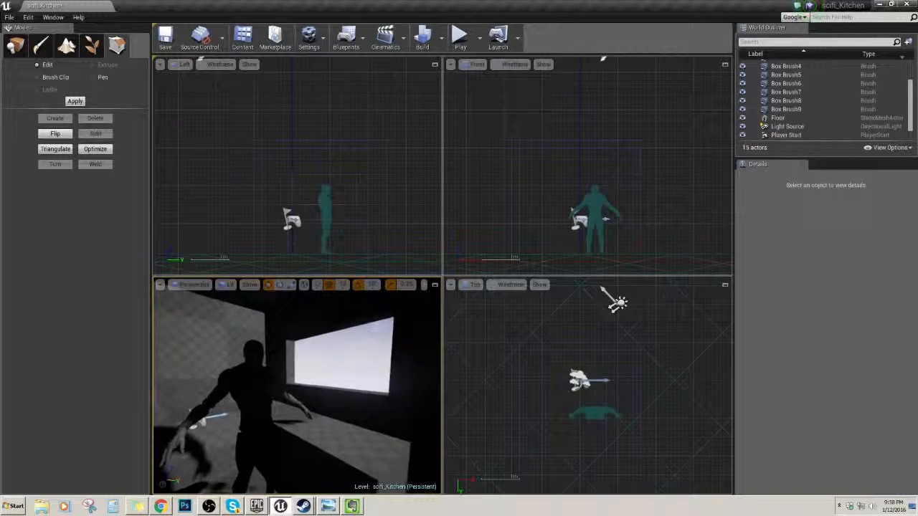
- Narrow the side window slightly more by moving the vertices at both ends inward along Y
click(293, 174)
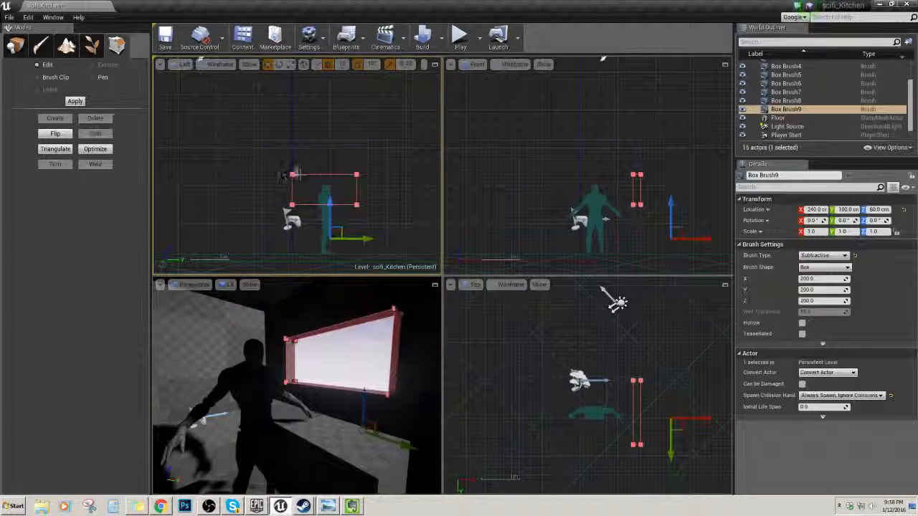
drag(276, 162, 315, 217)
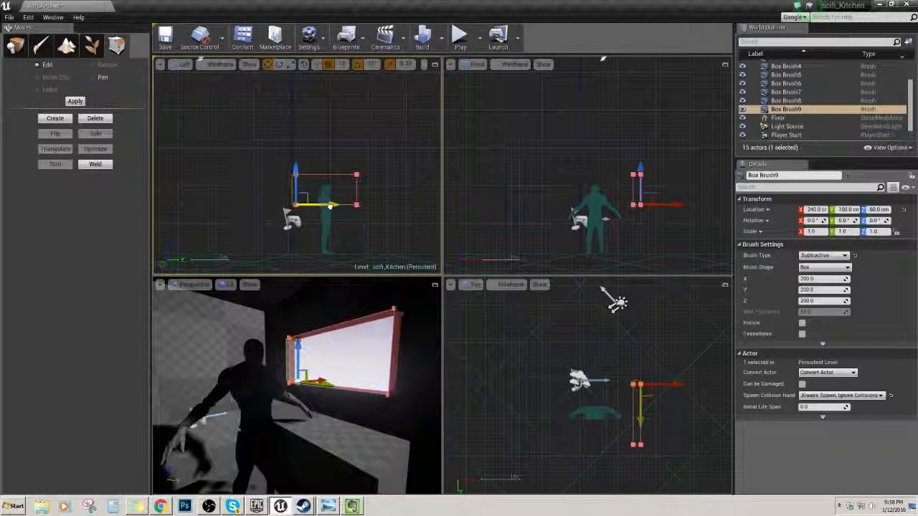
drag(335, 153, 384, 204)
click(412, 178)
mouse_move(345, 365)
right_down()
mouse_move(330, 373)
mouse_move(345, 364)
right_up()
- Duplicate the window brush and move the copy to X 120 cm, Y -80 cm
click(360, 189)
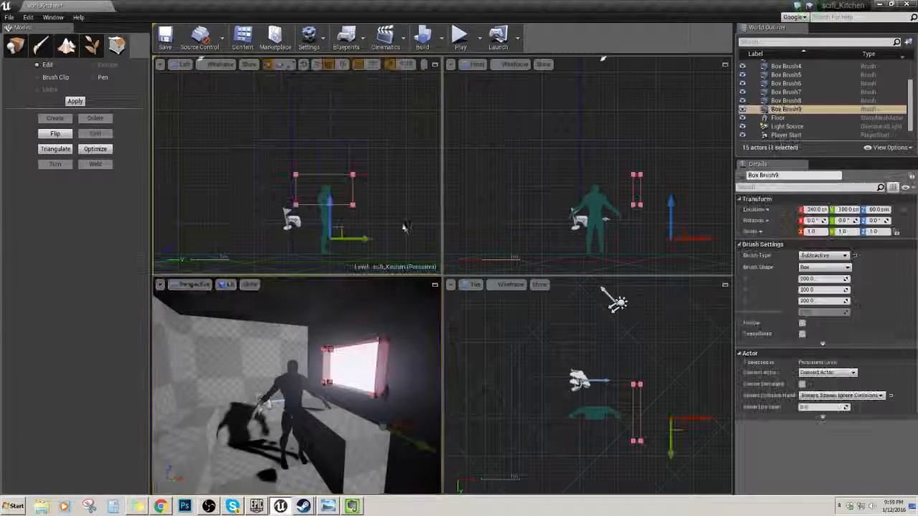
key(f)
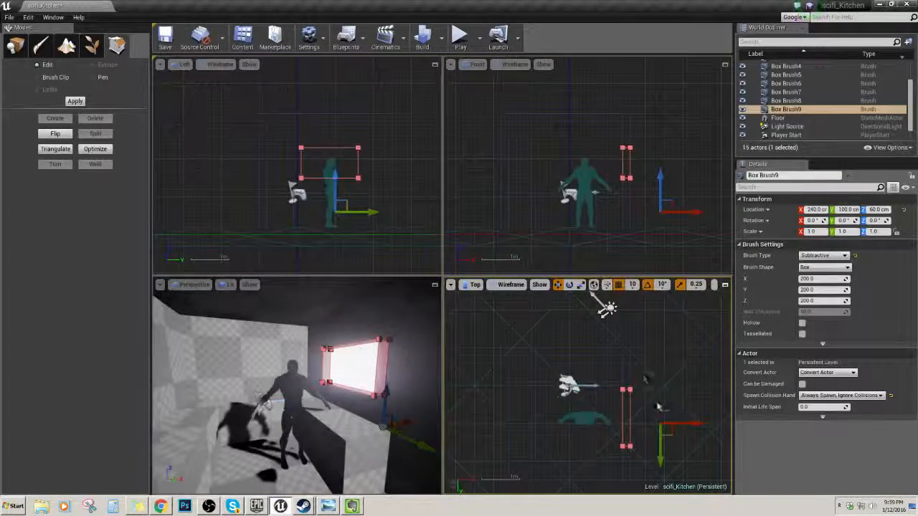
click(345, 366)
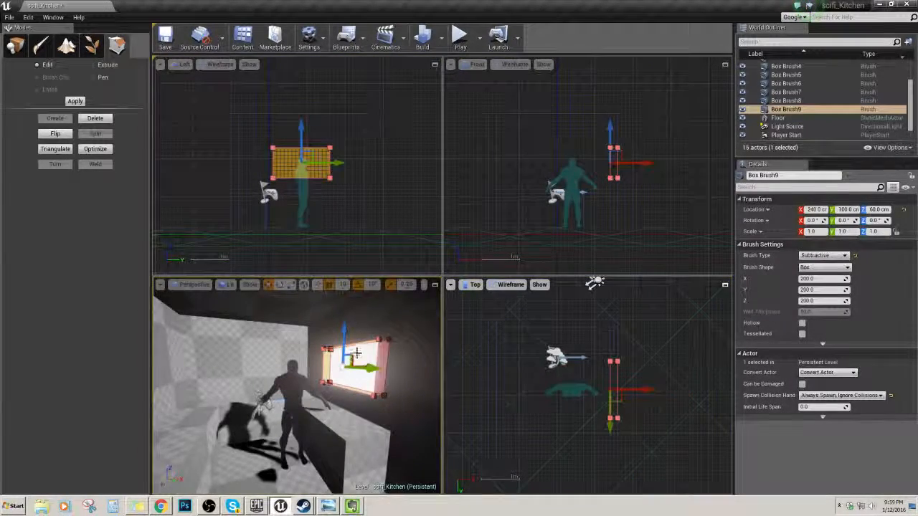
right_drag(352, 358, 360, 352)
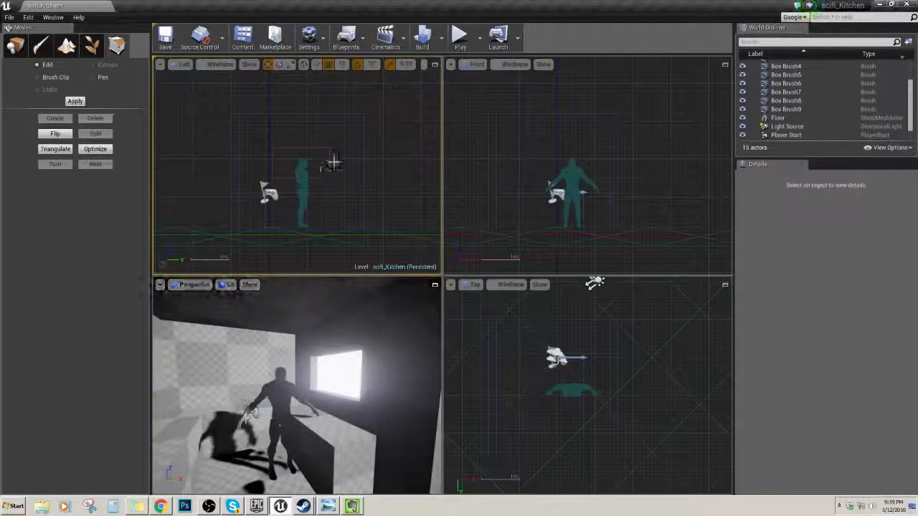
click(325, 174)
right_drag(616, 353, 636, 386)
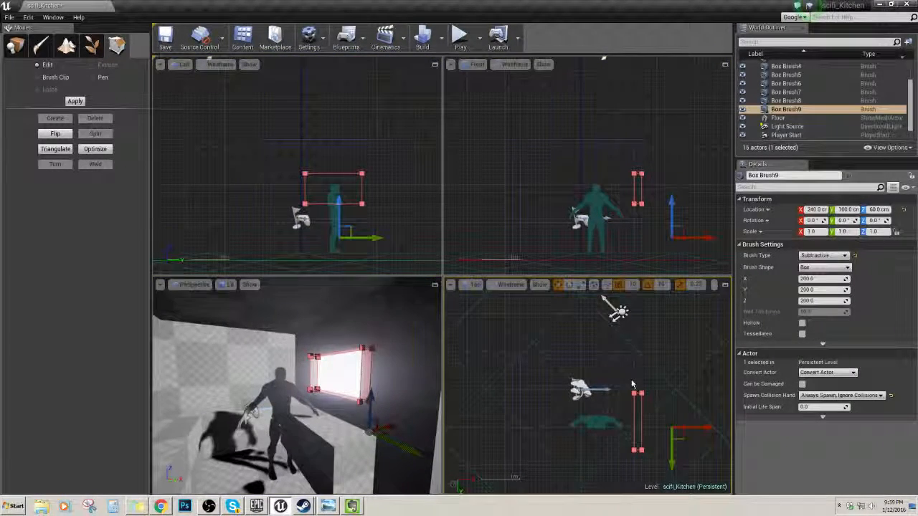
key(ctrl+w)
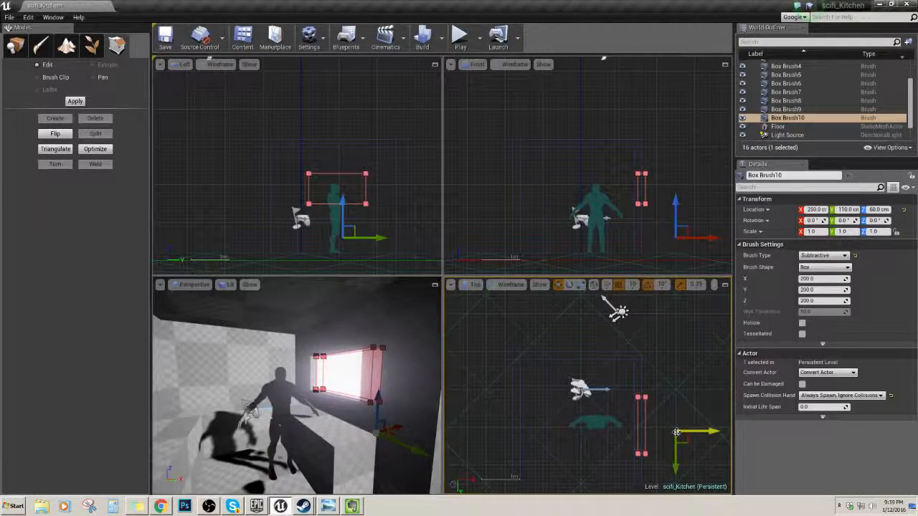
drag(676, 432, 626, 384)
drag(626, 465, 626, 396)
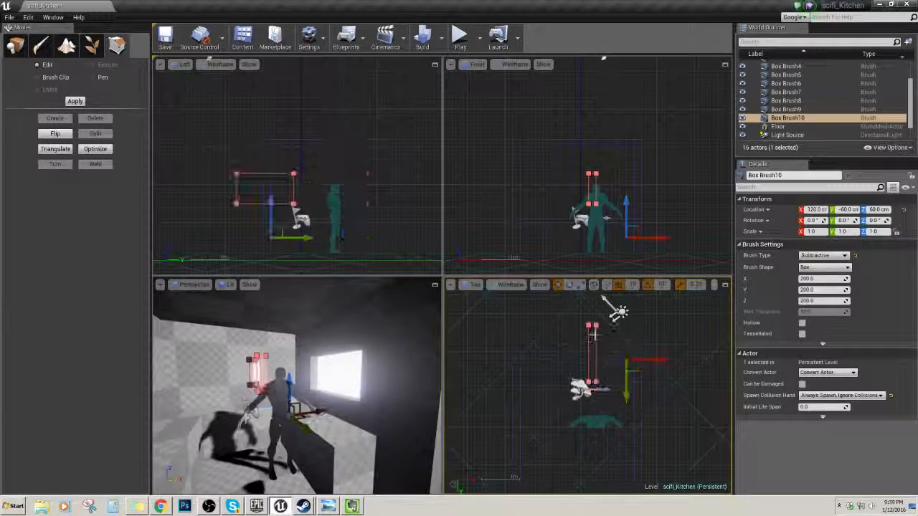
- Center the copied window brush's pivot on the selection and set it as the pivot offset
right_click(597, 395)
mouse_move(622, 446)
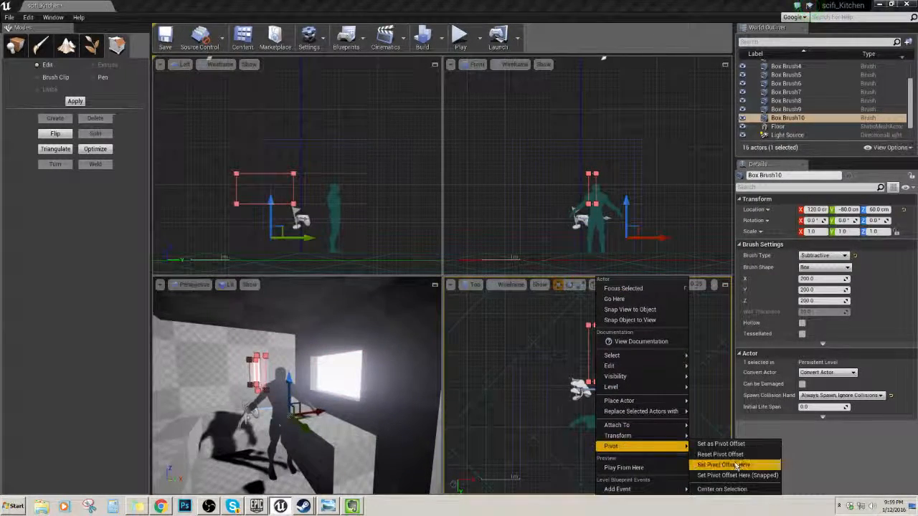
click(721, 489)
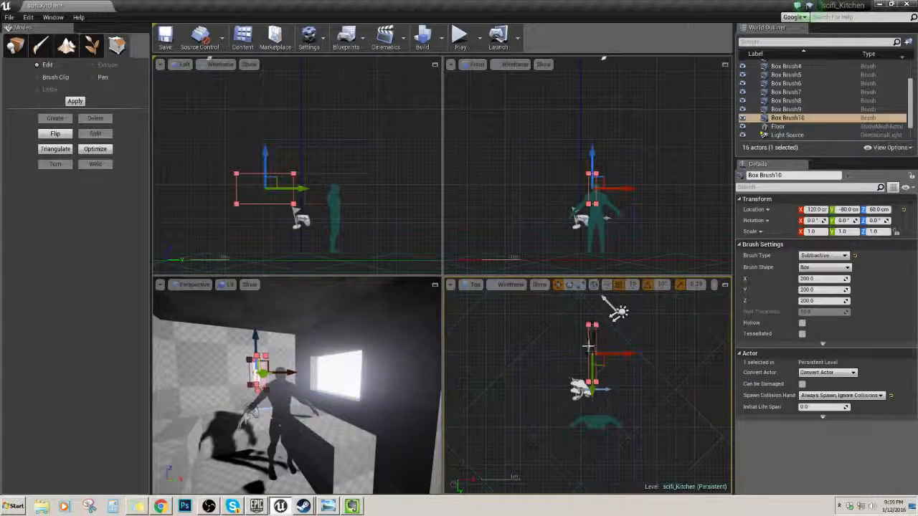
right_click(588, 347)
mouse_move(646, 447)
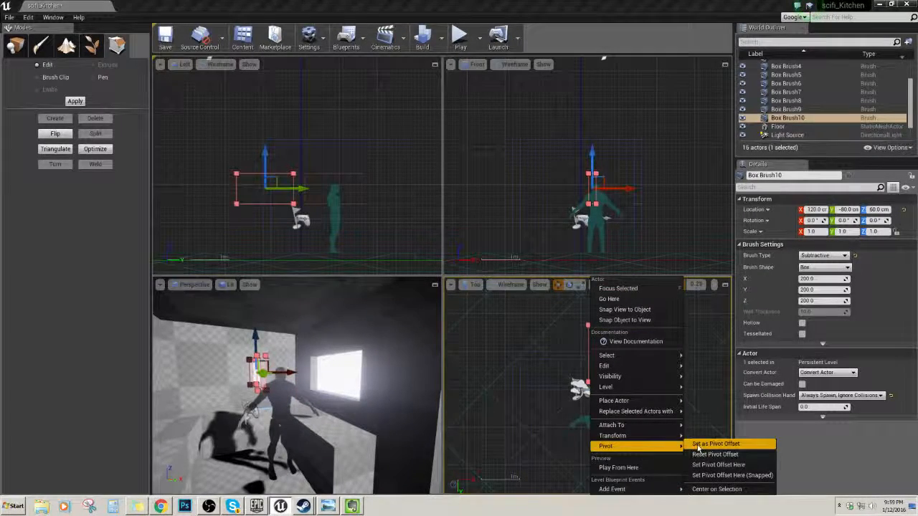
click(697, 446)
- Rotate the copied window brush about -90° around Z to align with the back wall, and move it to X 15 cm
key(e)
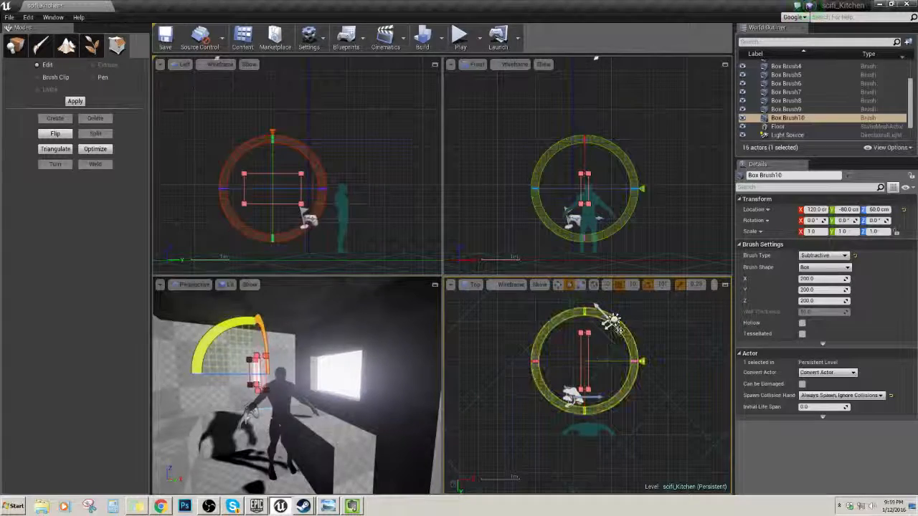
drag(618, 330, 593, 298)
key(w)
scroll(651, 428, up, 5)
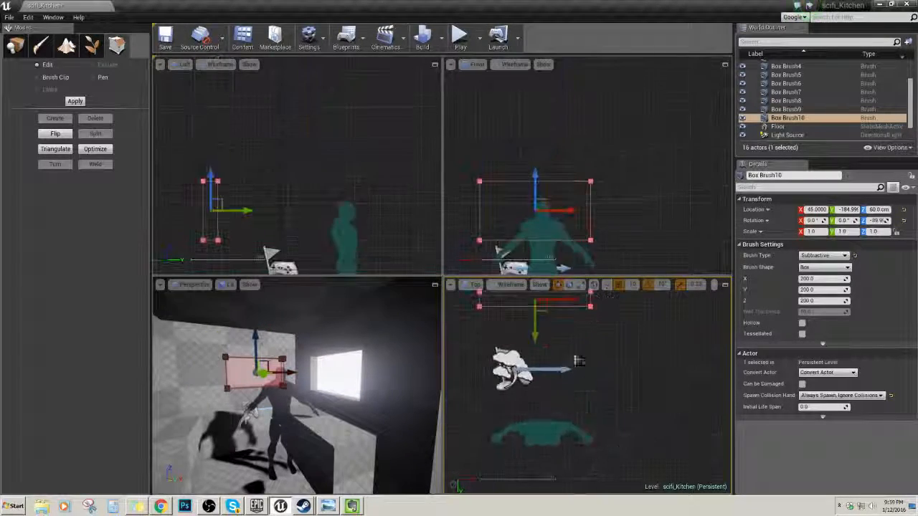
right_drag(579, 361, 644, 292)
mouse_move(604, 367)
mouse_down()
mouse_move(581, 387)
mouse_move(578, 410)
mouse_up()
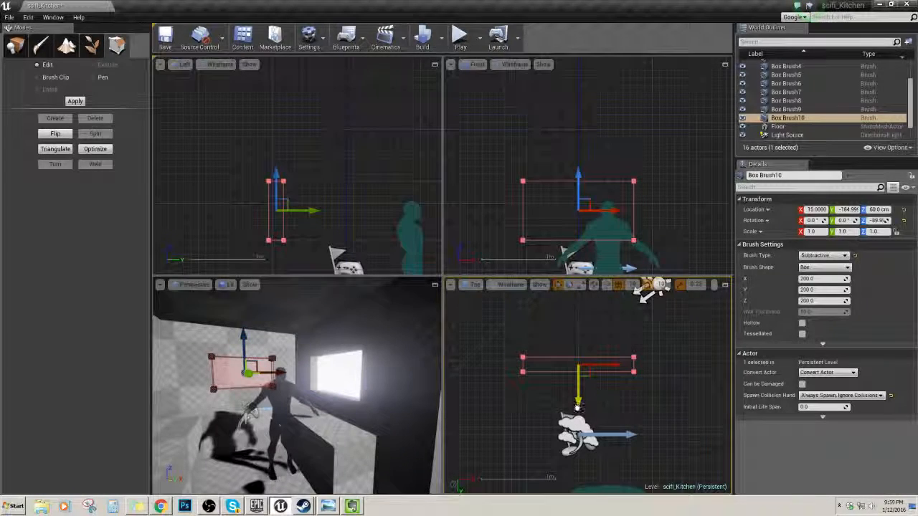
- Thicken the copied window brush by moving its front vertices forward along Y so it cuts through the back wall
ctrl+alt+drag(502, 336, 639, 364)
ctrl+alt+drag(499, 365, 643, 394)
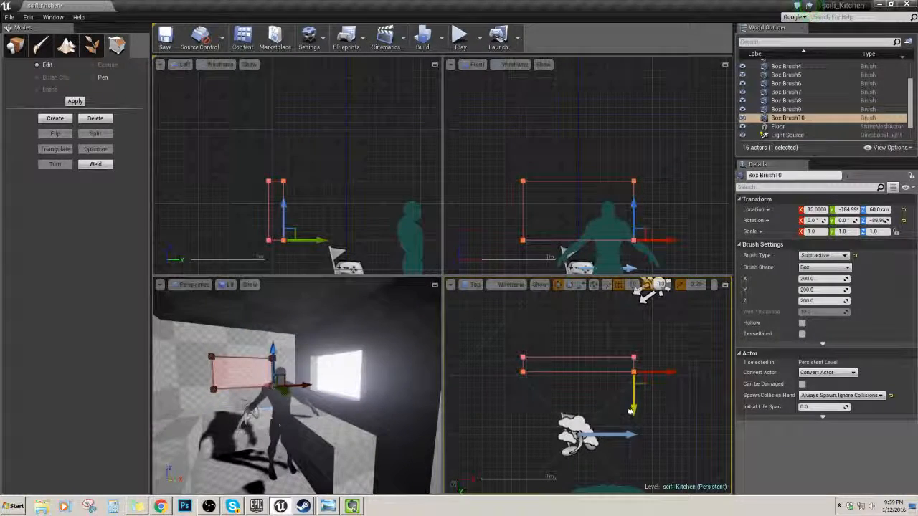
drag(630, 412, 629, 416)
right_drag(678, 445, 601, 407)
right_drag(479, 329, 575, 336)
ctrl+alt+drag(527, 319, 676, 355)
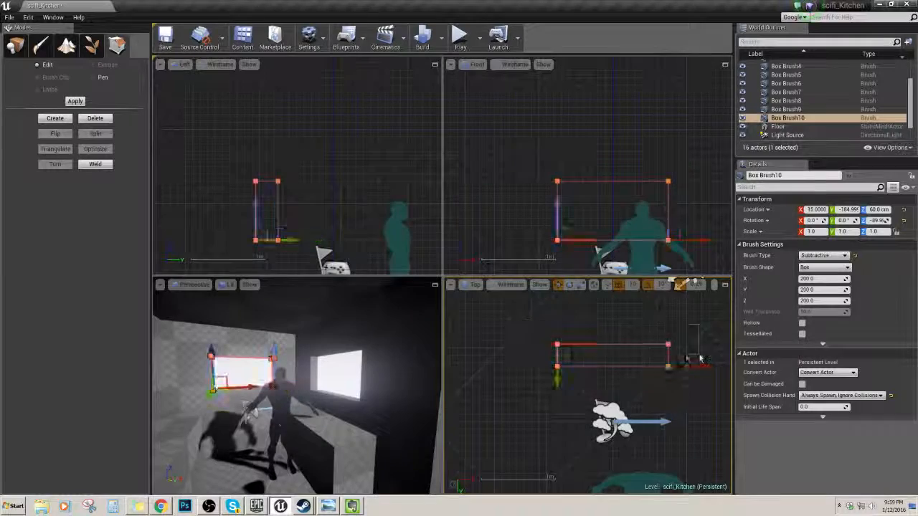
right_drag(673, 358, 603, 344)
right_drag(608, 386, 605, 343)
- Examine both window openings from inside the room, and reselect the back-wall window brush
mouse_move(280, 381)
right_down()
mouse_move(264, 374)
mouse_move(276, 390)
mouse_move(255, 387)
right_up()
key(w)
click(281, 389)
key(s)
click(281, 389)
key(d)
right_drag(574, 377, 558, 421)
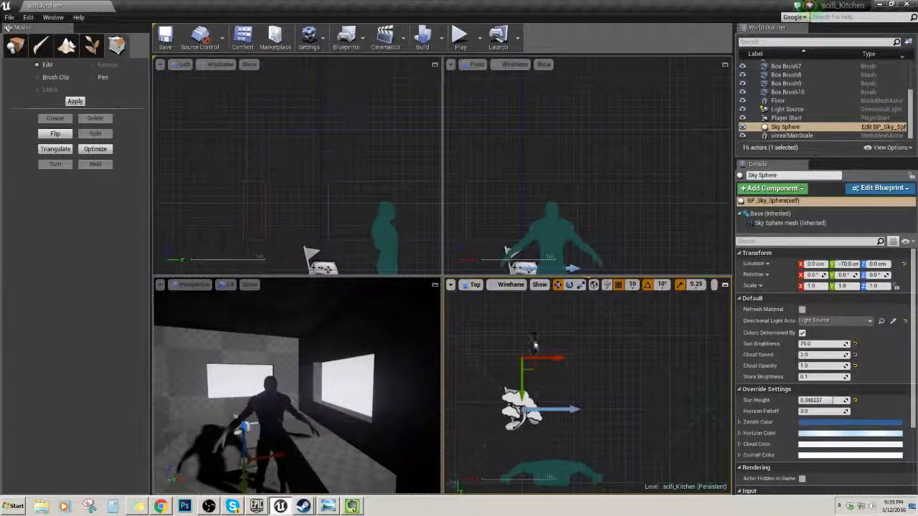
click(535, 332)
right_drag(521, 317, 533, 338)
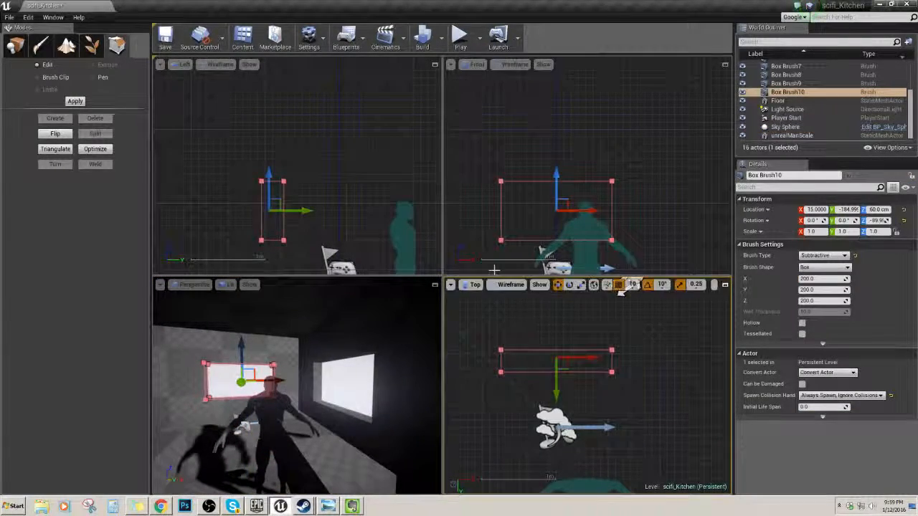
drag(546, 350, 640, 365)
scroll(635, 350, up, 2)
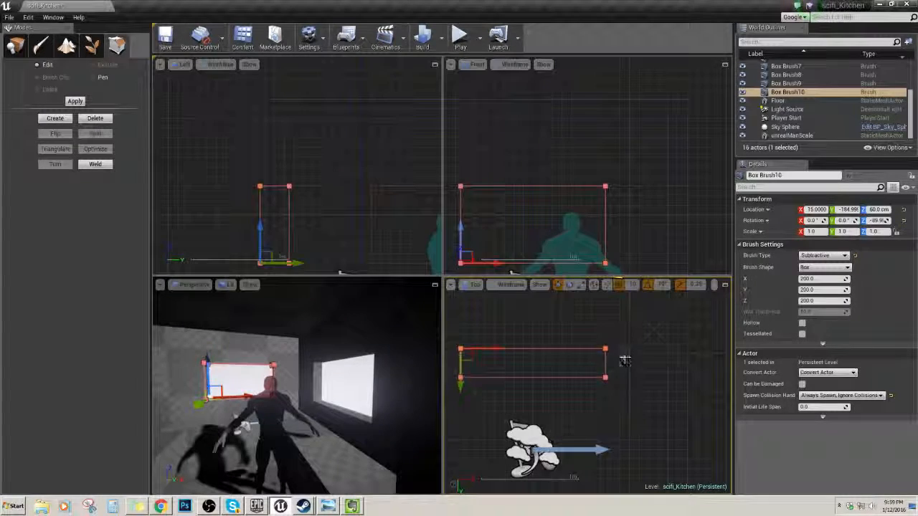
right_drag(622, 360, 675, 363)
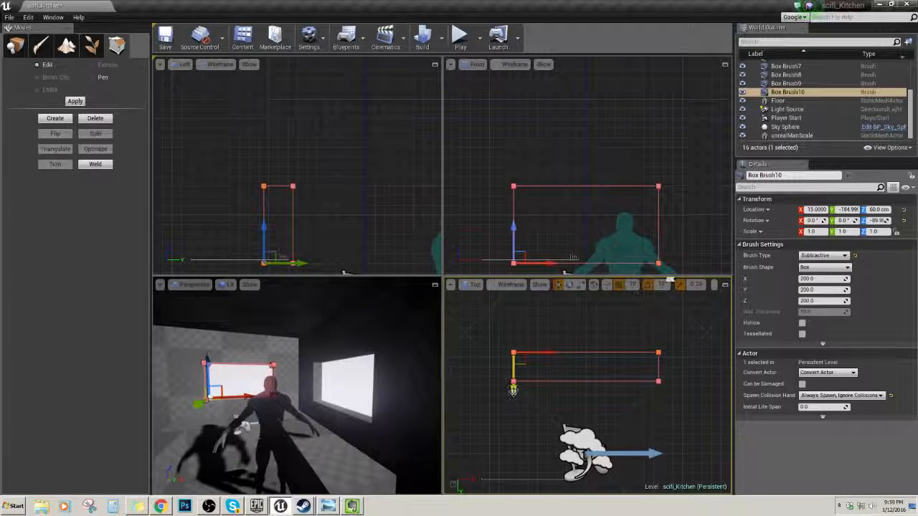
mouse_move(510, 381)
mouse_down()
mouse_move(510, 359)
mouse_move(518, 388)
mouse_up()
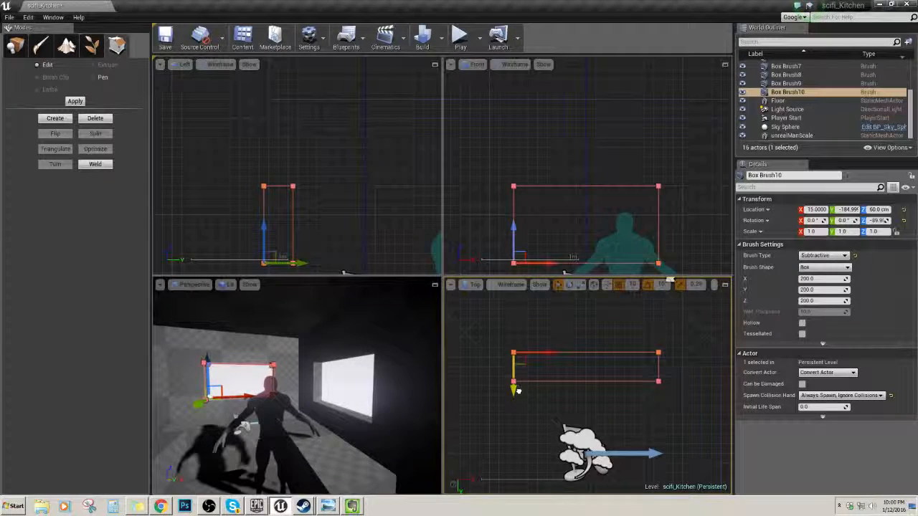
right_drag(590, 372, 460, 307)
scroll(598, 406, down, 4)
mouse_move(581, 393)
right_down()
mouse_move(597, 362)
mouse_move(589, 399)
right_up()
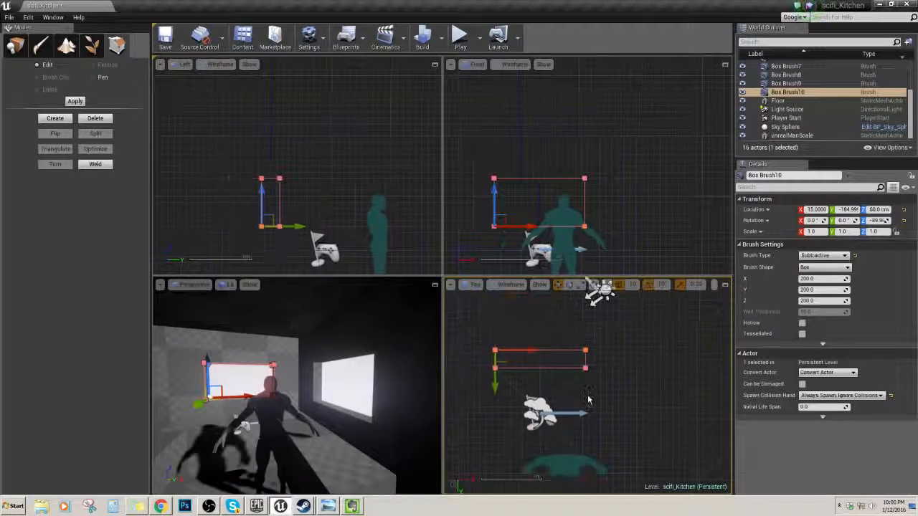
click(567, 367)
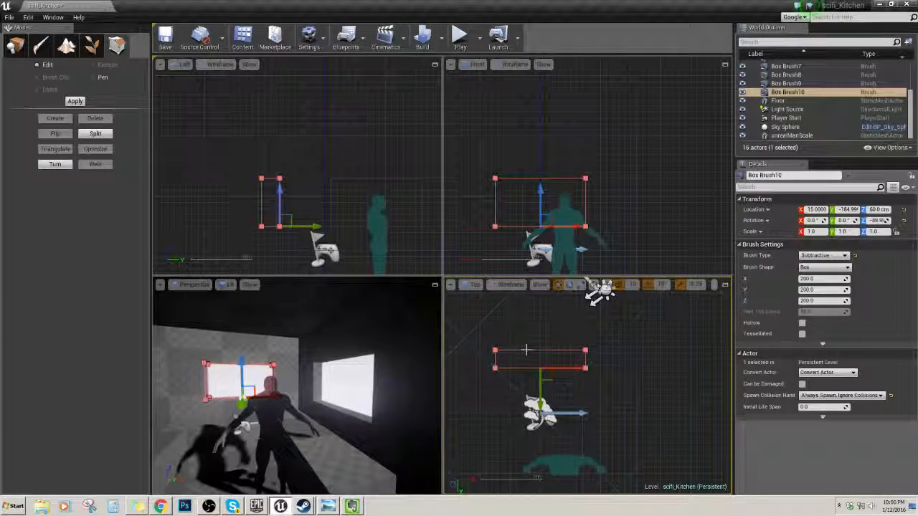
click(256, 378)
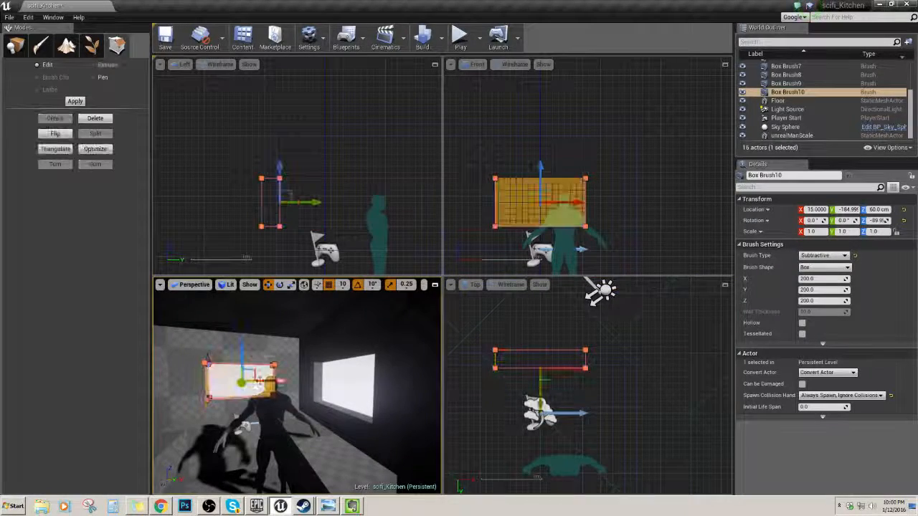
click(528, 334)
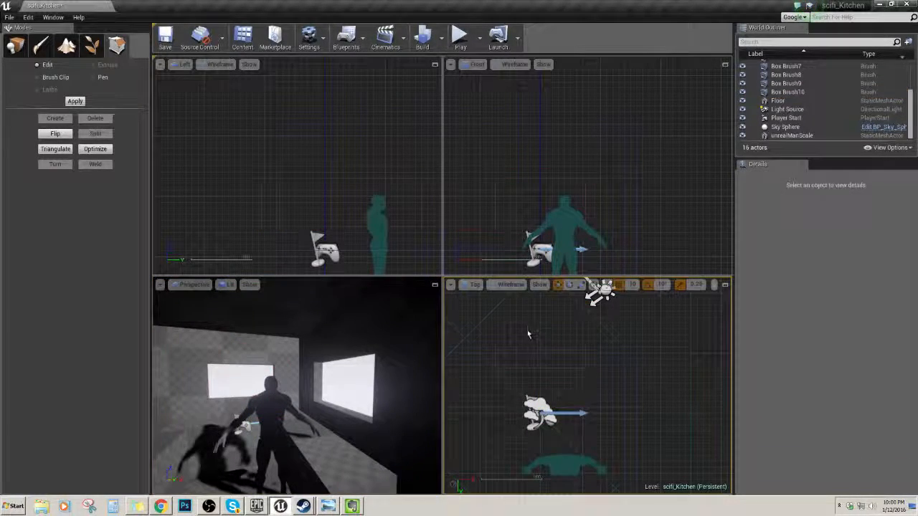
- Delete the back-wall window brush and select the original window brush in the side wall
click(523, 350)
key(Delete)
mouse_move(523, 350)
right_down()
mouse_move(591, 335)
mouse_move(625, 369)
right_up()
click(591, 335)
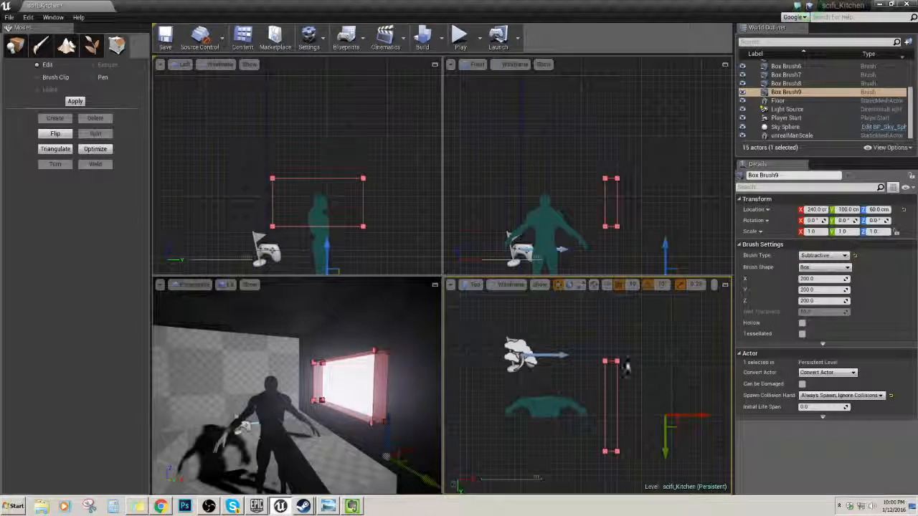
- Center the pivot of the side-wall window brush on the selection
click(608, 360)
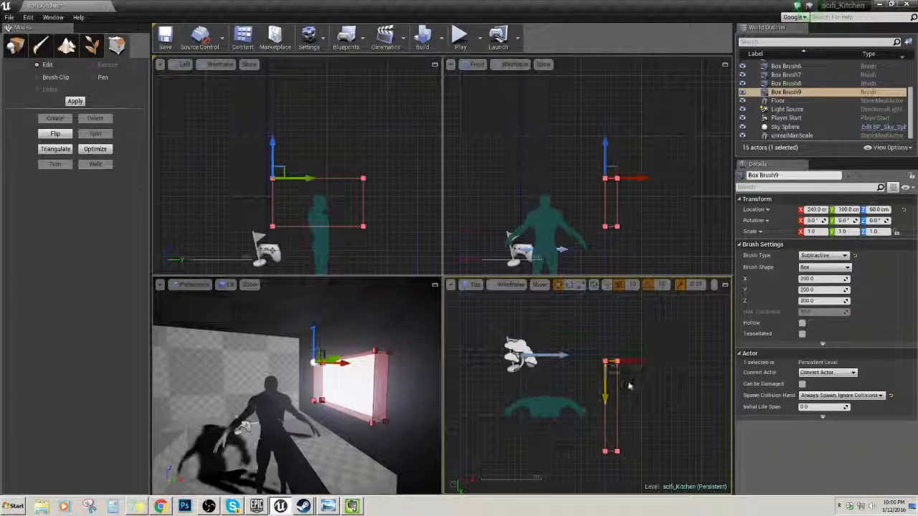
right_click(614, 420)
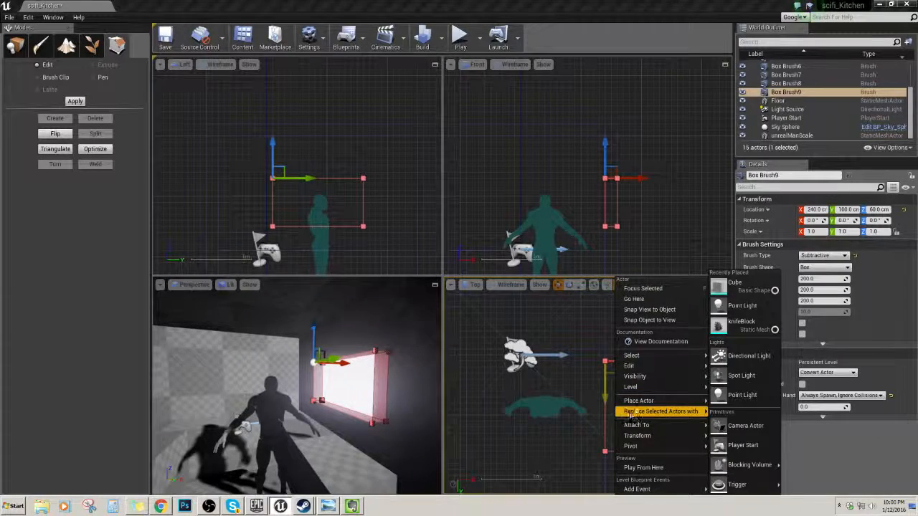
mouse_move(639, 446)
click(741, 489)
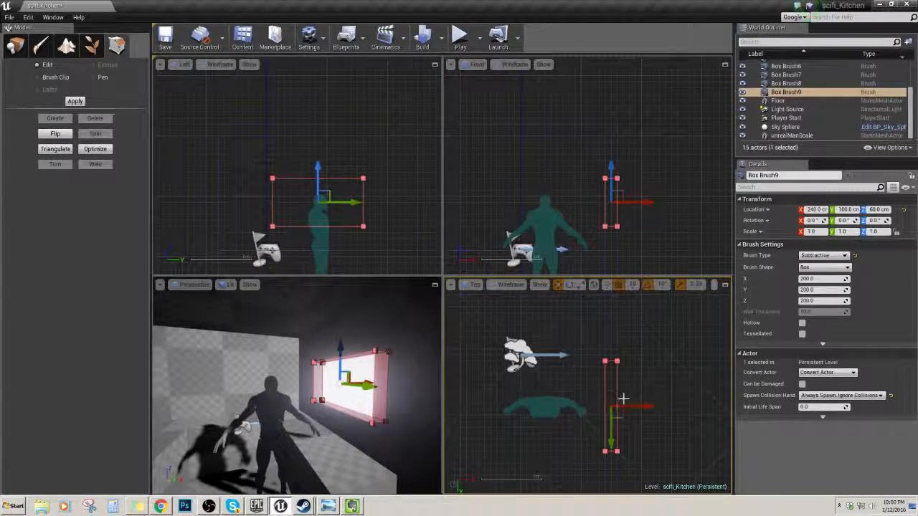
- Duplicate the side-wall window brush and place the copy at X 240 cm, Y 100 cm
key(ctrl+w)
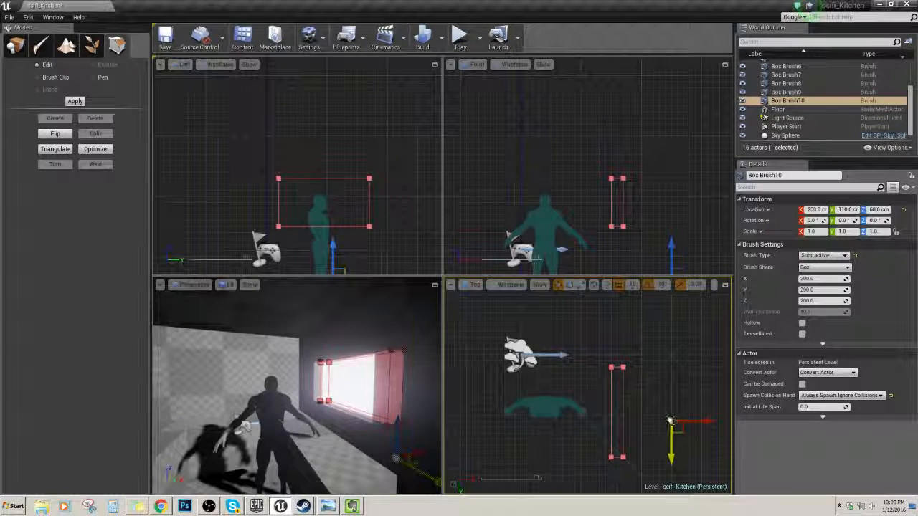
drag(669, 422, 699, 416)
- Try rotating the copied window brush -90° around Z, and undo the rotation
key(e)
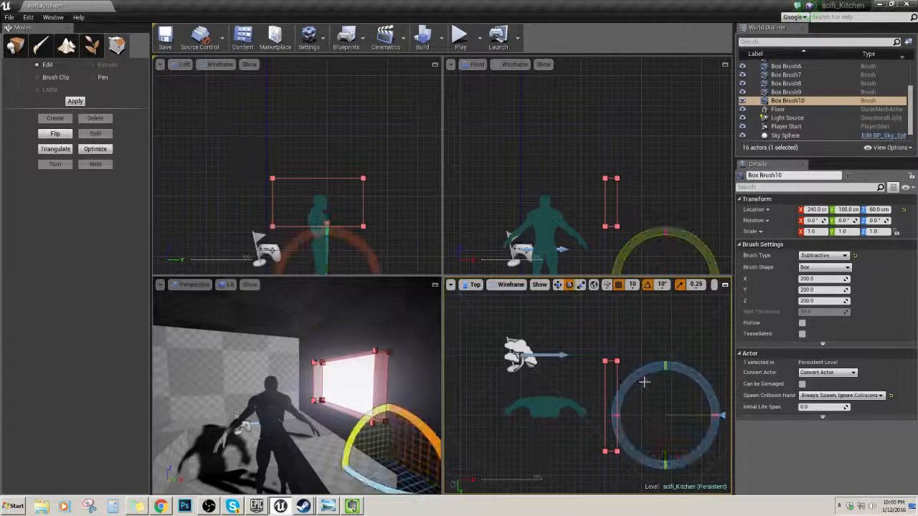
drag(641, 374, 596, 416)
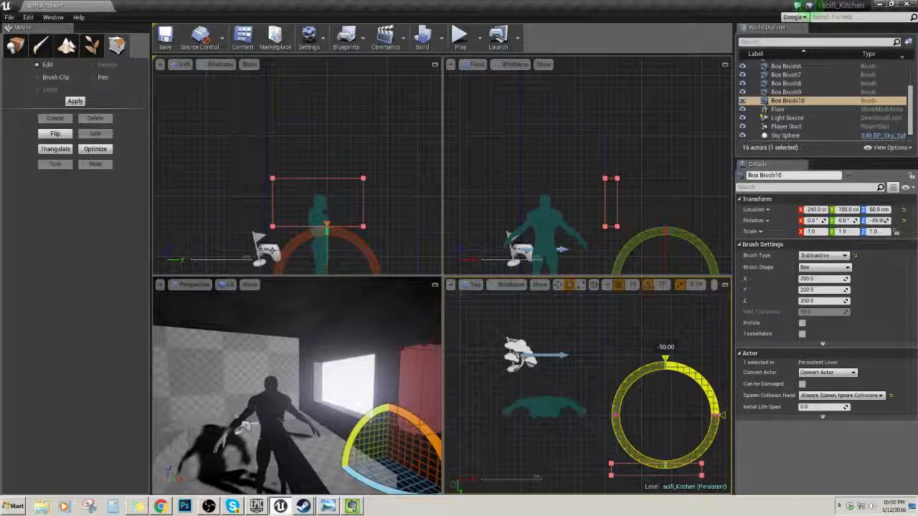
key(ctrl+z)
key(w)
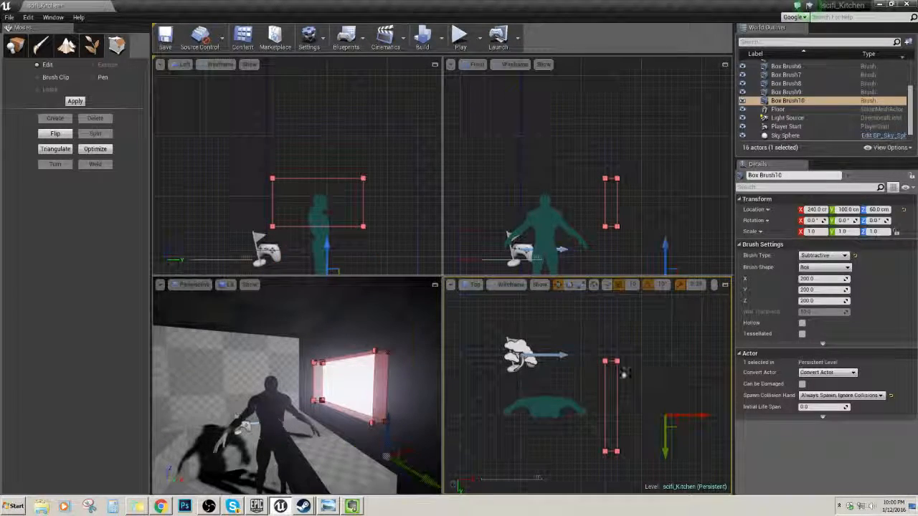
- Move the copied window brush to X 310 cm, and set its pivot offset to the center of the selection
drag(703, 416, 744, 417)
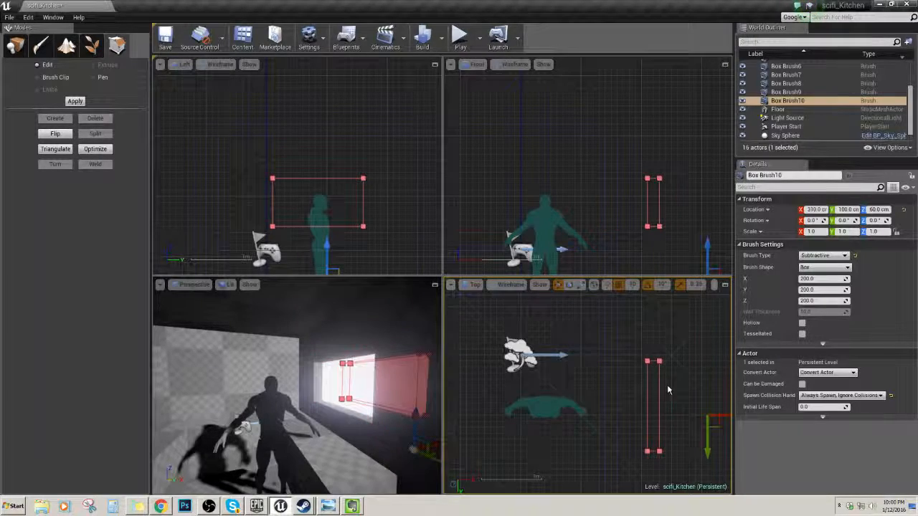
right_click(658, 389)
mouse_move(707, 426)
right_click(648, 398)
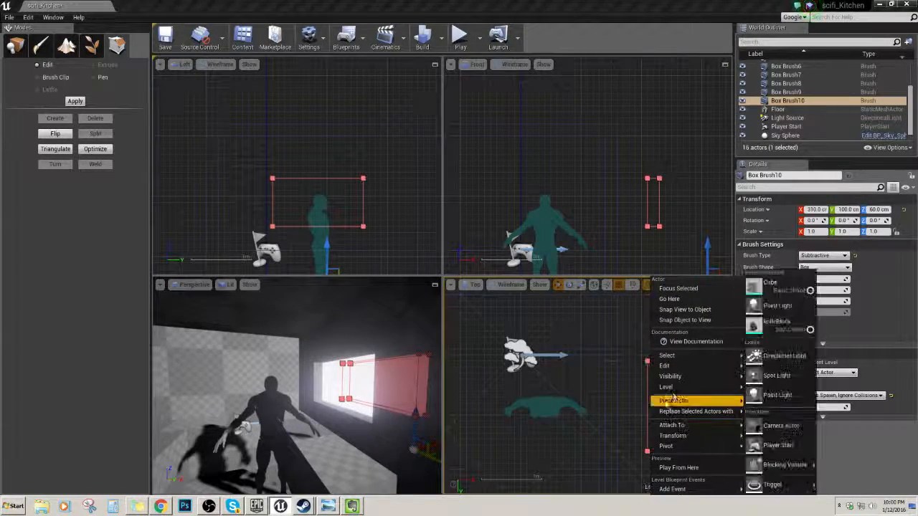
mouse_move(667, 446)
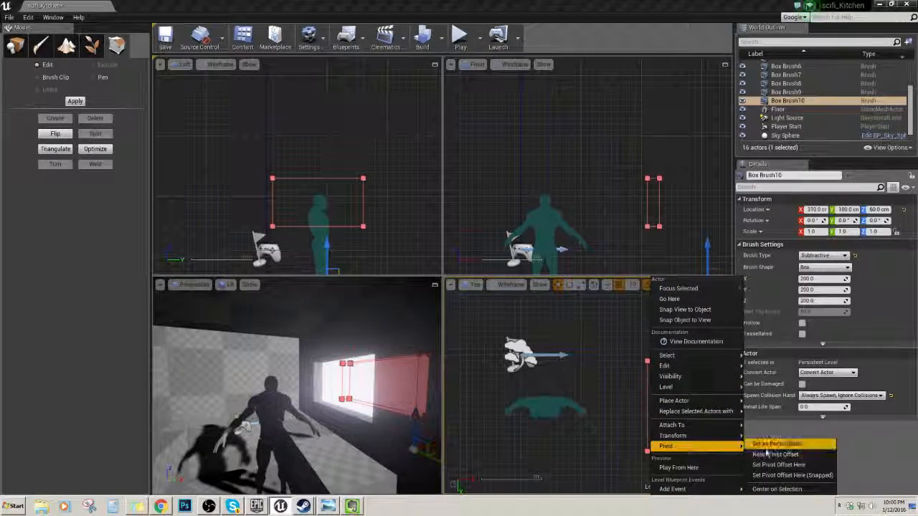
click(774, 490)
right_click(653, 399)
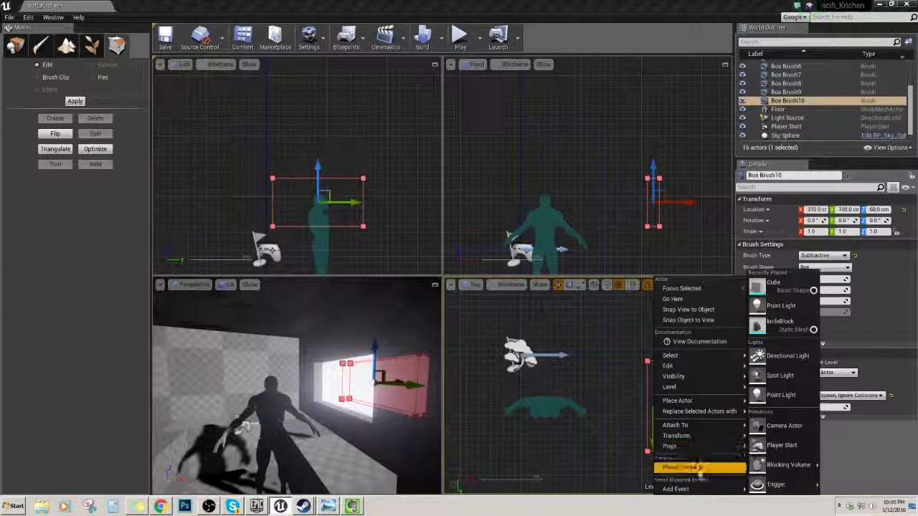
mouse_move(671, 446)
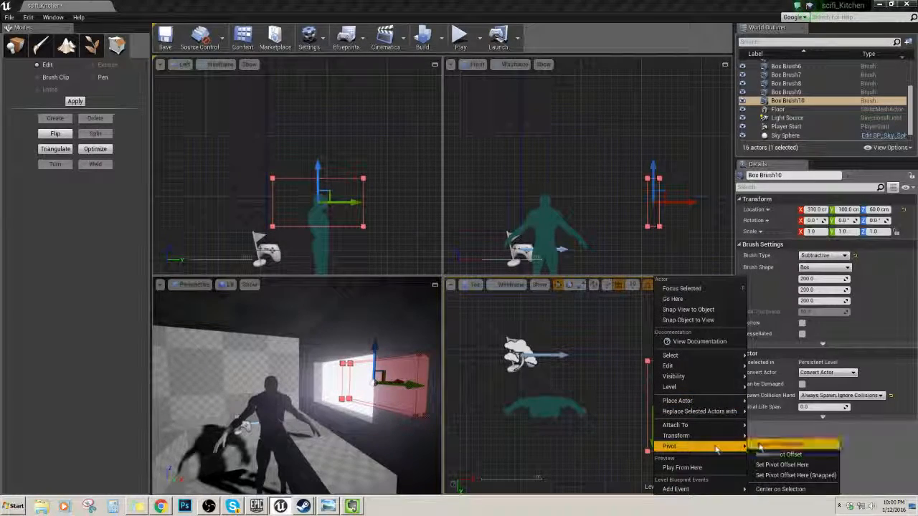
click(780, 447)
- Try to rotate the copied window brush around its centered pivot
key(e)
mouse_move(684, 370)
mouse_down()
mouse_move(642, 344)
mouse_move(690, 365)
mouse_move(710, 408)
mouse_up()
key(w)
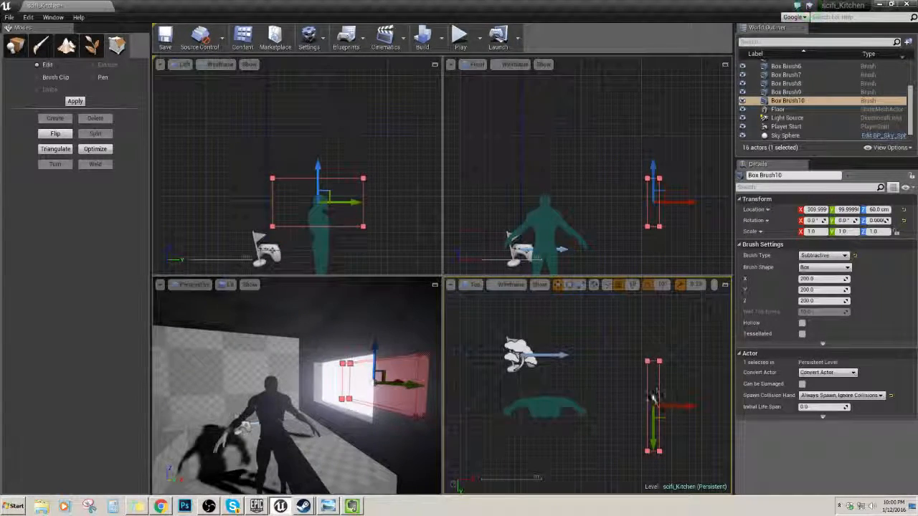
- Extend the copied window brush along Y past the back wall by moving the vertices at its far end
mouse_move(671, 374)
right_down()
mouse_move(664, 352)
mouse_move(664, 366)
mouse_move(653, 370)
mouse_move(659, 405)
right_up()
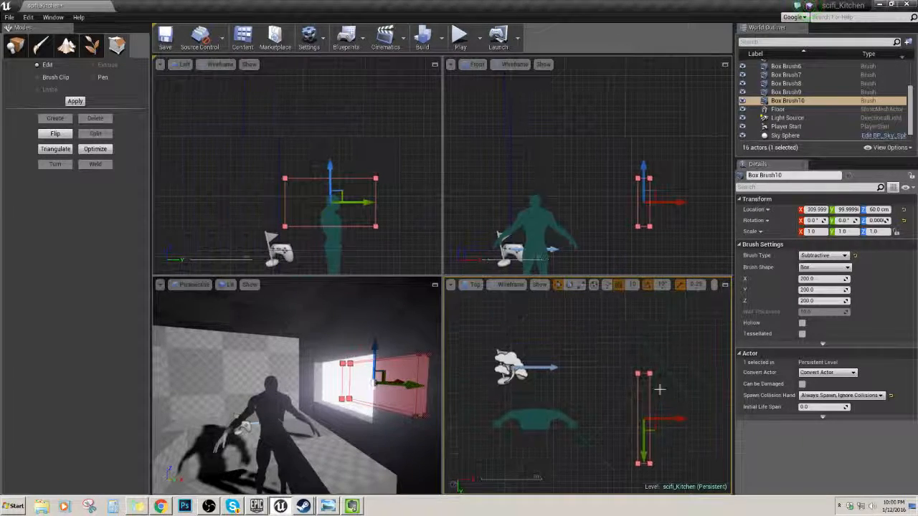
click(649, 374)
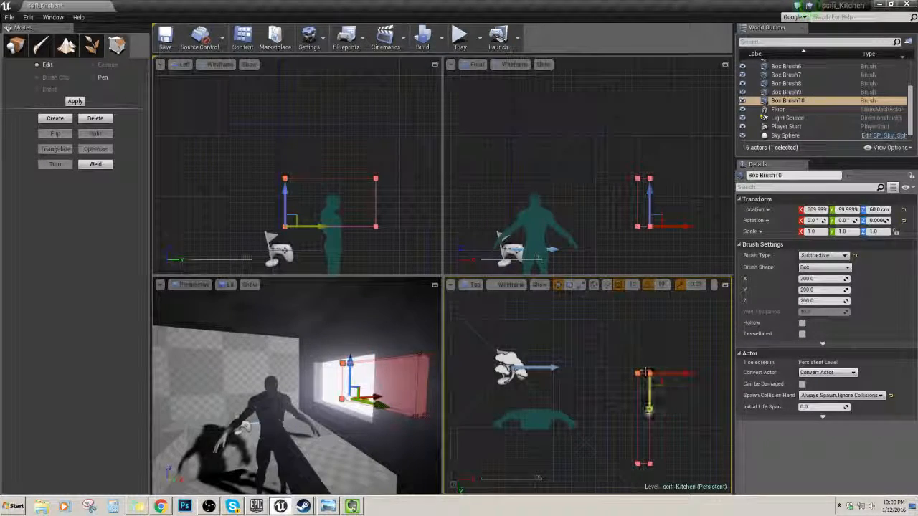
mouse_move(644, 374)
mouse_down()
mouse_move(637, 327)
mouse_move(646, 348)
mouse_up()
- Reshape the copied brush into a back-wall window by moving its near-end vertices to the back wall and stretching one side along X
ctrl+alt+drag(675, 450, 631, 478)
right_drag(677, 404, 669, 387)
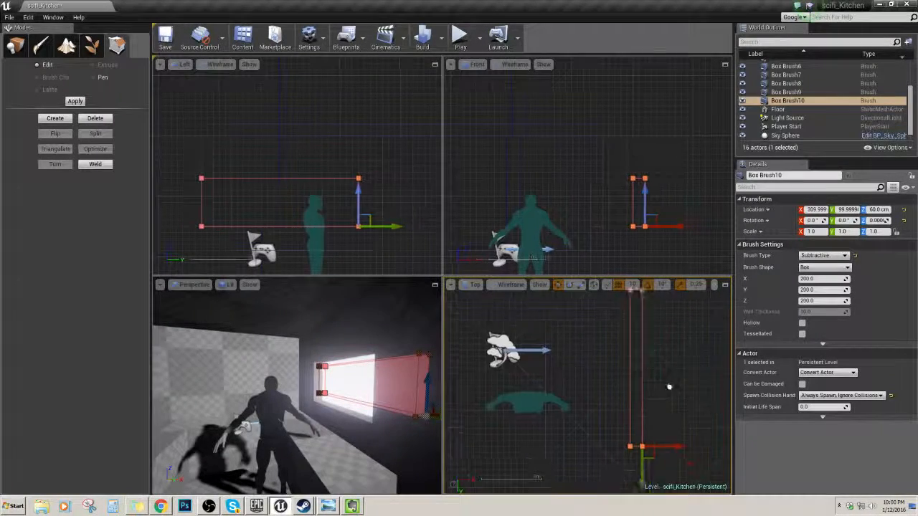
scroll(639, 355, down, 2)
drag(642, 459, 641, 348)
right_drag(650, 344, 671, 387)
mouse_move(639, 340)
ctrl+alt+mouse_down()
mouse_move(661, 381)
mouse_move(598, 358)
mouse_move(541, 356)
mouse_move(682, 373)
mouse_move(666, 352)
mouse_move(592, 356)
mouse_move(615, 360)
ctrl+alt+mouse_up()
key(Escape)
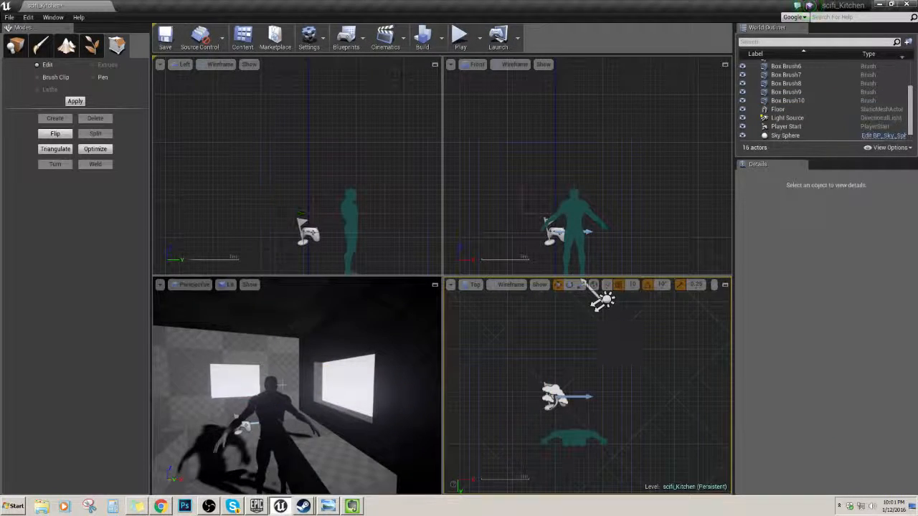
- Widen the back-wall window brush along X toward the room corner by moving the vertices at its corner end
right_drag(344, 380, 258, 386)
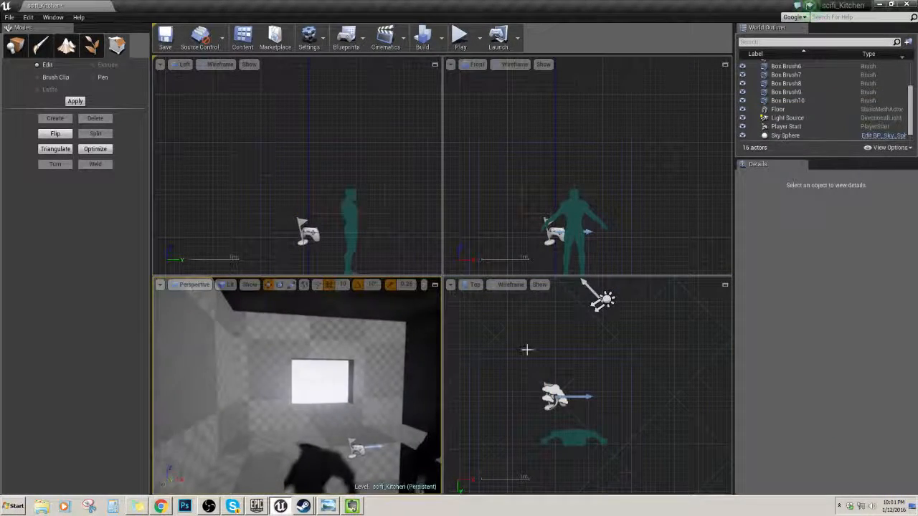
click(575, 357)
right_drag(395, 373, 422, 372)
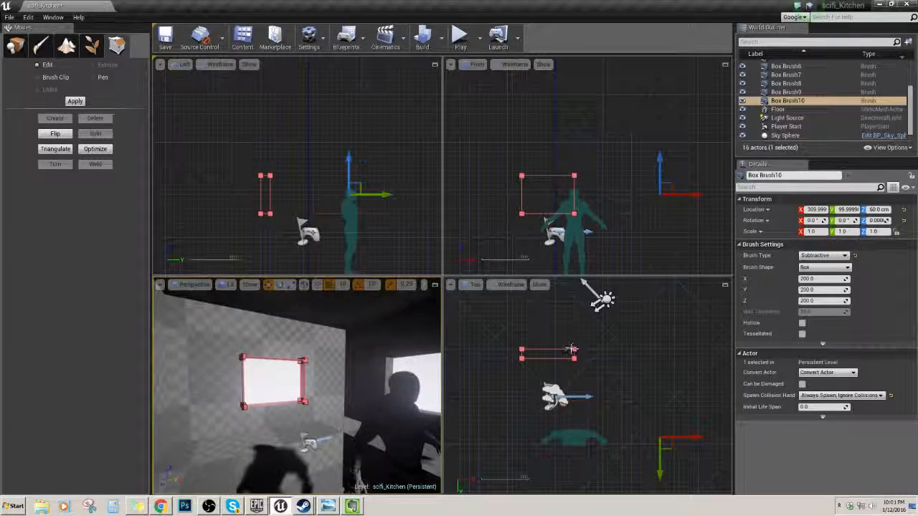
click(573, 350)
drag(610, 348, 663, 352)
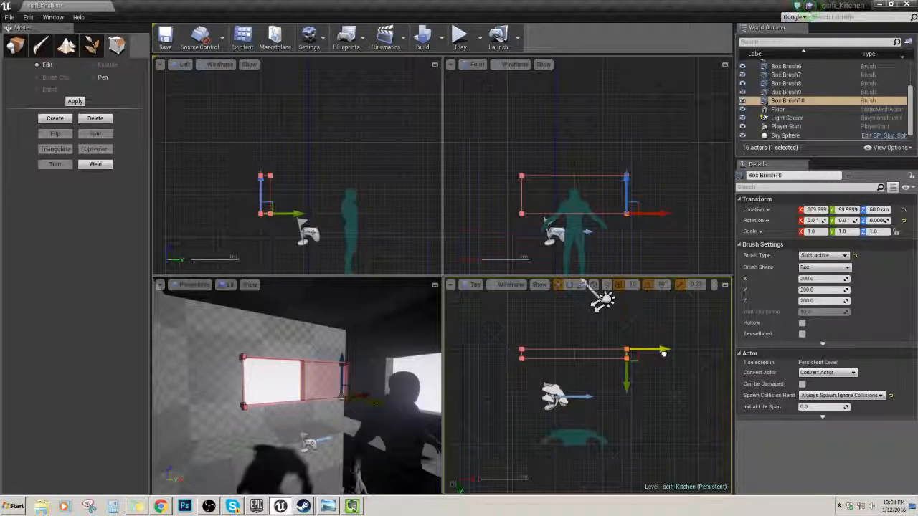
key(Delete)
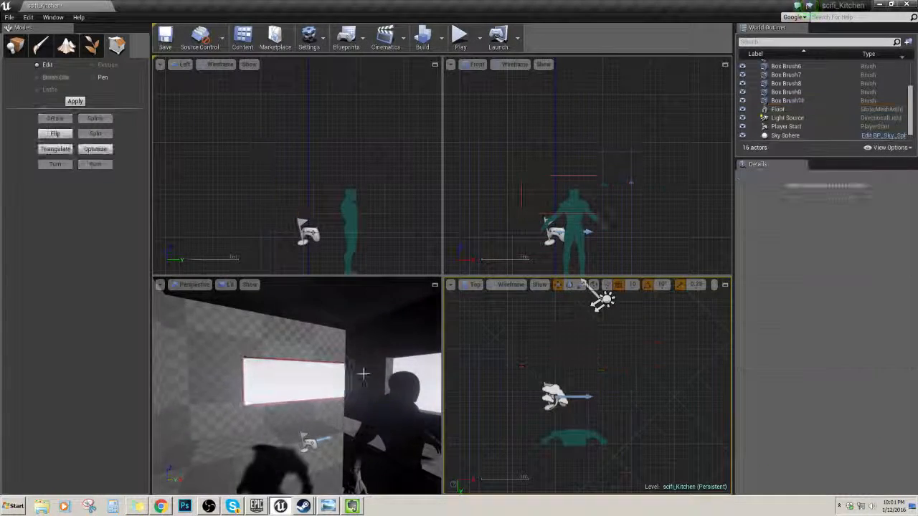
- Extend the side-wall window brush along Y to meet the back-wall window at the corner by moving its rear-end vertices
mouse_move(353, 375)
right_down()
mouse_move(369, 380)
mouse_move(342, 376)
right_up()
click(353, 375)
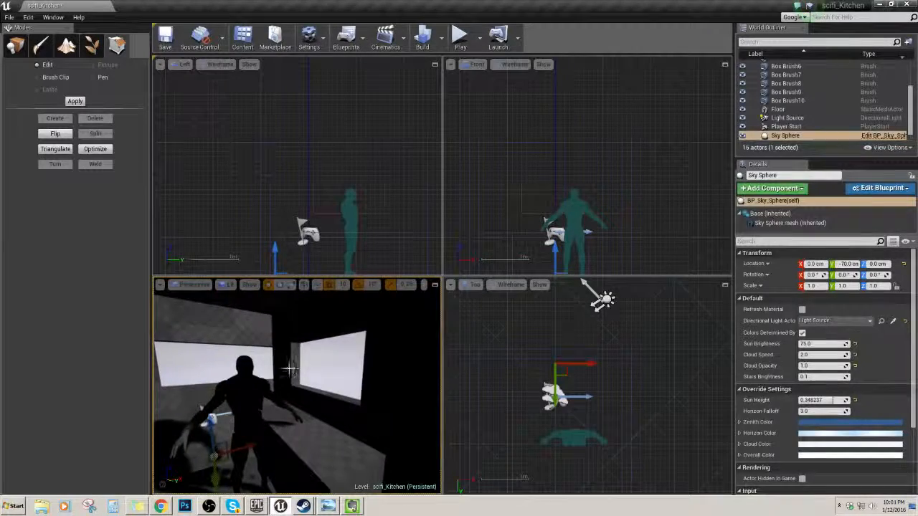
click(290, 369)
click(293, 371)
mouse_move(628, 424)
right_down()
mouse_move(613, 358)
mouse_move(628, 408)
right_up()
click(613, 334)
click(614, 334)
click(615, 335)
click(608, 367)
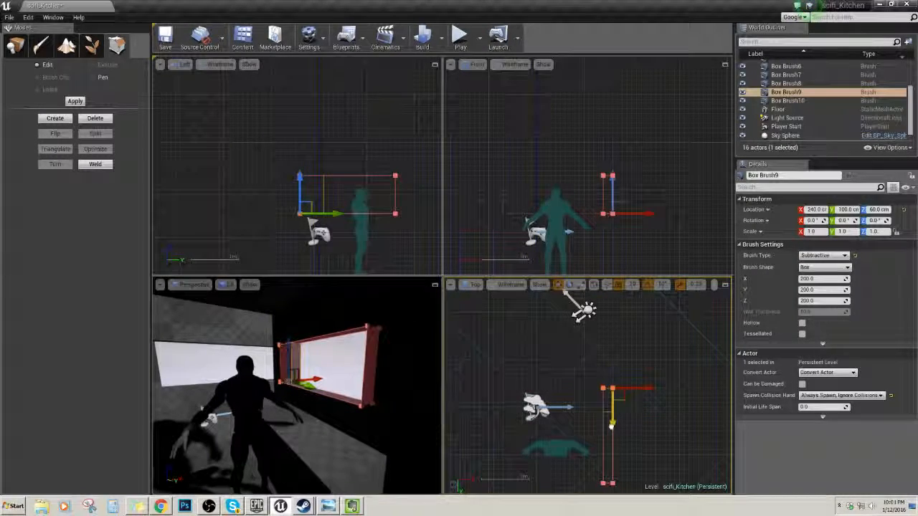
drag(612, 408, 612, 407)
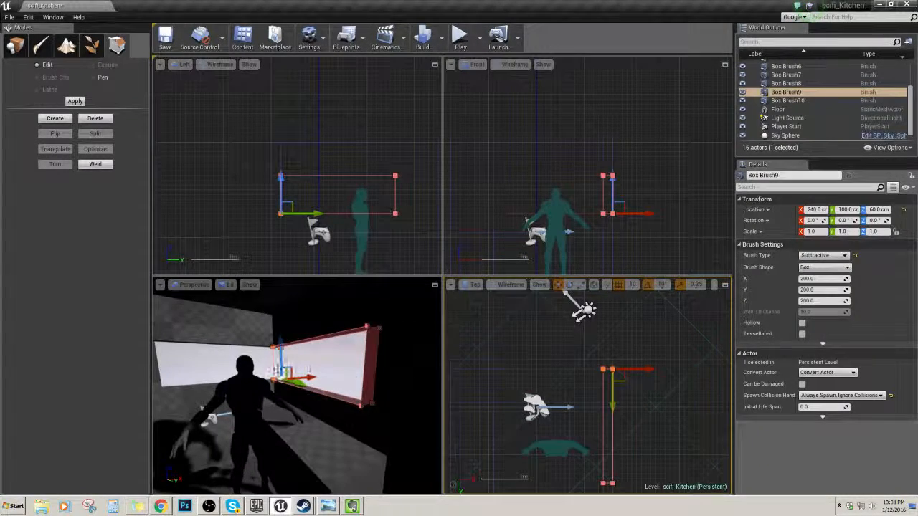
- Examine the wraparound corner window from inside the room and from farther back
click(323, 359)
mouse_move(323, 358)
right_down()
mouse_move(287, 366)
mouse_move(305, 359)
mouse_move(298, 373)
mouse_move(312, 381)
mouse_move(304, 377)
right_up()
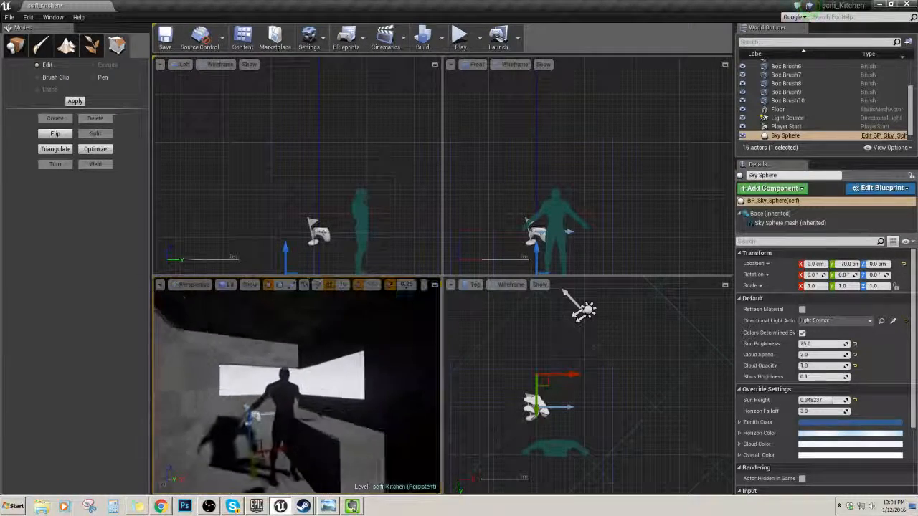
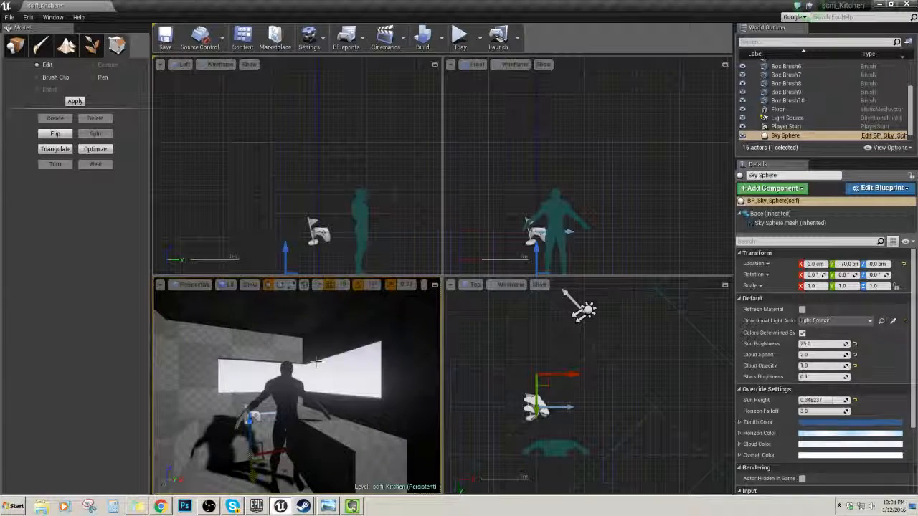
right_drag(323, 382, 208, 388)
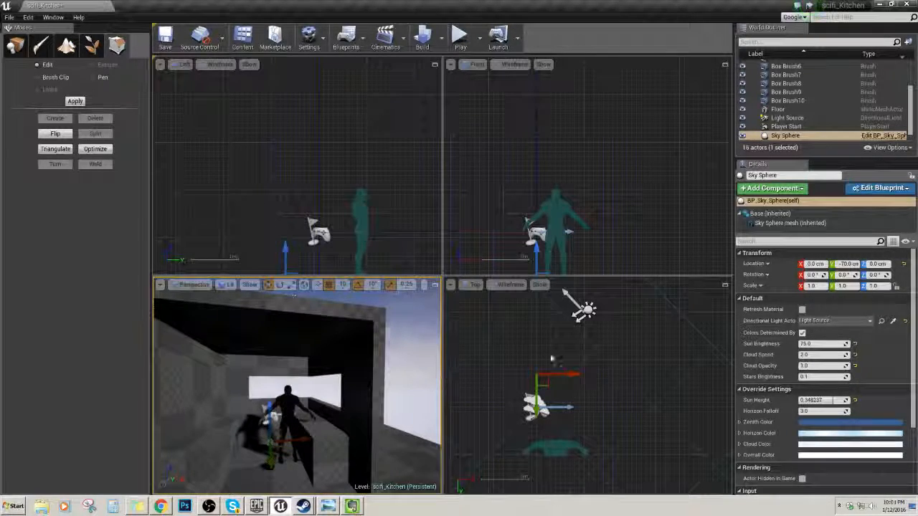
- Narrow the back-wall window brush along X by moving its corner-end vertices away from the room corner
click(503, 363)
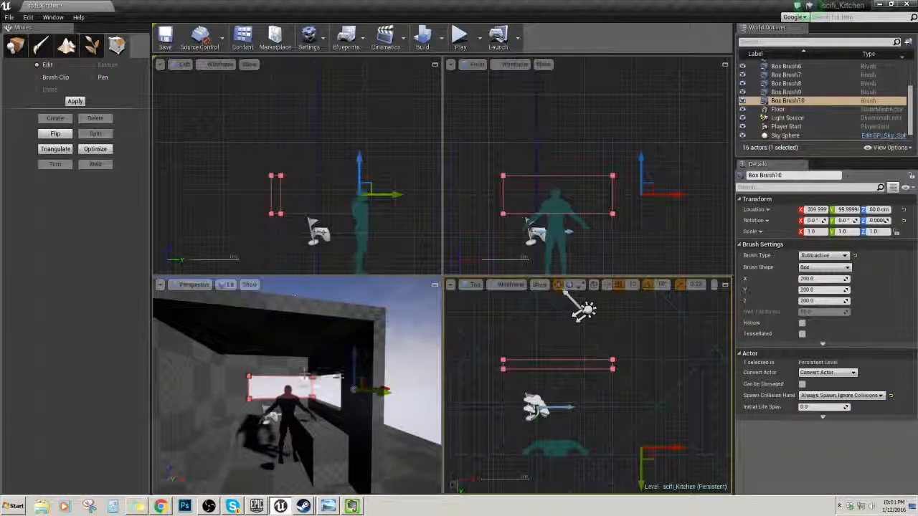
scroll(609, 375, up, 2)
click(614, 351)
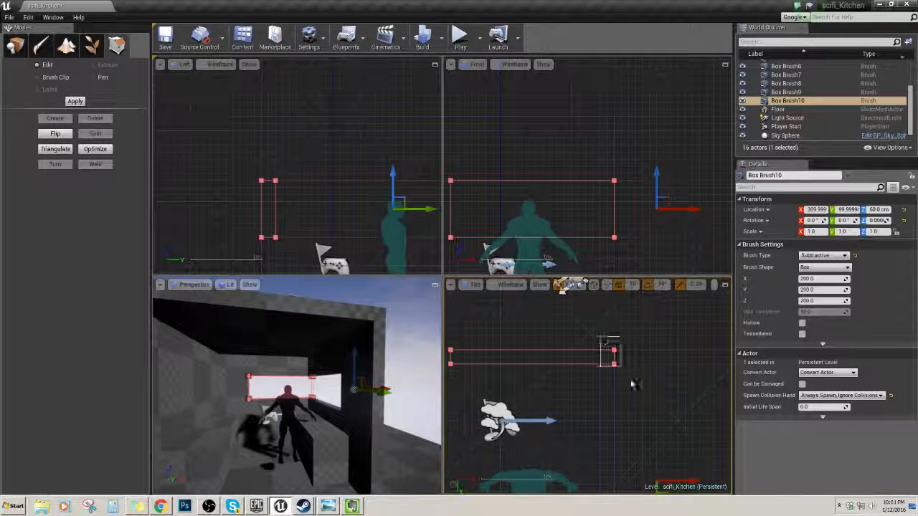
mouse_move(644, 351)
mouse_down()
mouse_move(553, 351)
mouse_move(575, 354)
mouse_up()
click(413, 370)
right_drag(413, 370, 425, 374)
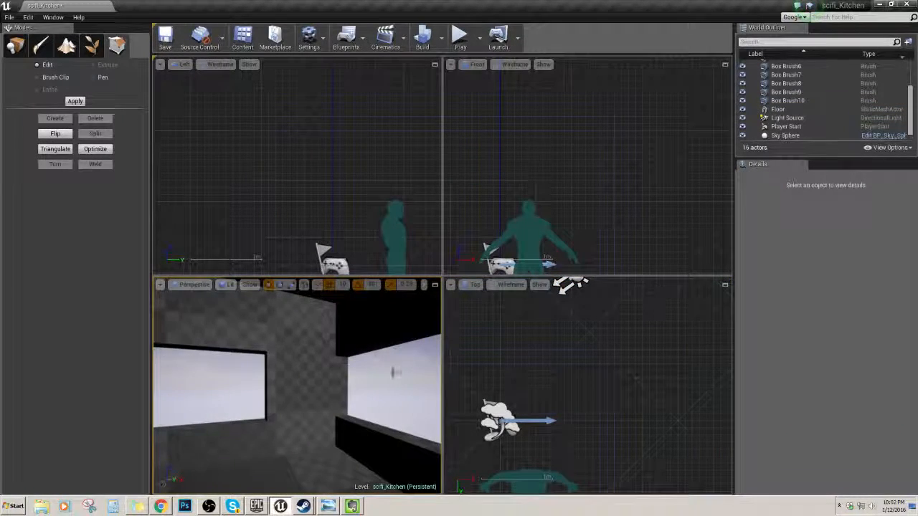
- Shorten the side-wall window brush along Y by moving its rear-end vertices away from the room corner
right_drag(578, 390, 544, 294)
click(563, 432)
right_drag(628, 415, 628, 375)
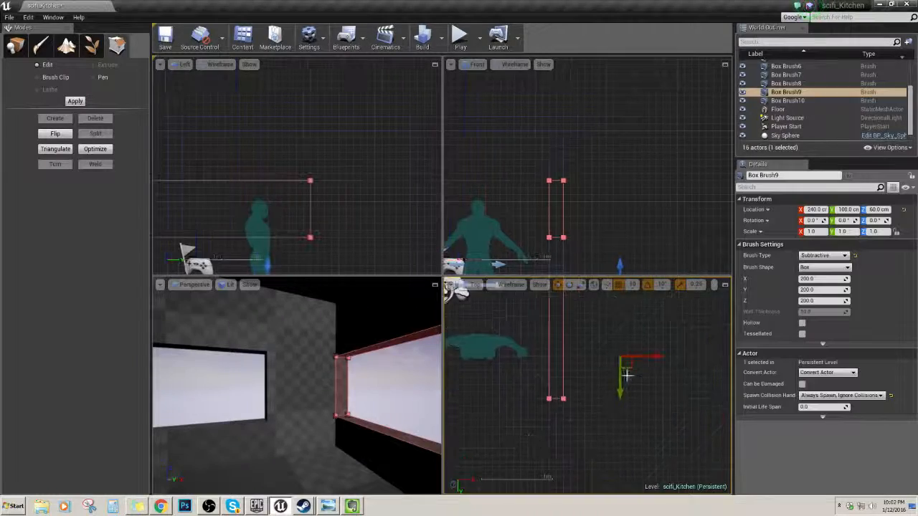
right_drag(586, 330, 597, 457)
ctrl+alt+drag(545, 349, 601, 395)
right_drag(604, 414, 579, 369)
drag(551, 350, 552, 400)
right_drag(332, 364, 360, 367)
right_drag(417, 213, 247, 157)
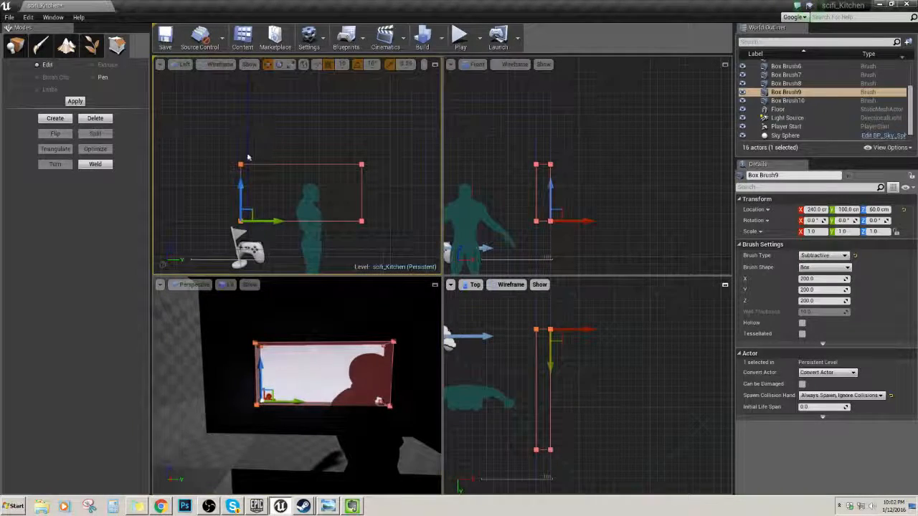
drag(273, 218, 298, 222)
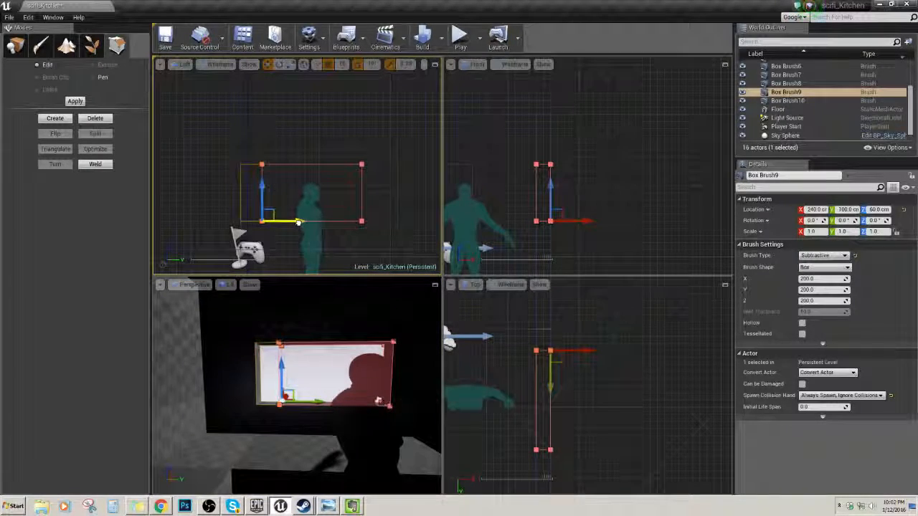
click(360, 249)
- Examine the separated windows and the windowless side wall from inside and outside the room
right_drag(344, 344, 237, 352)
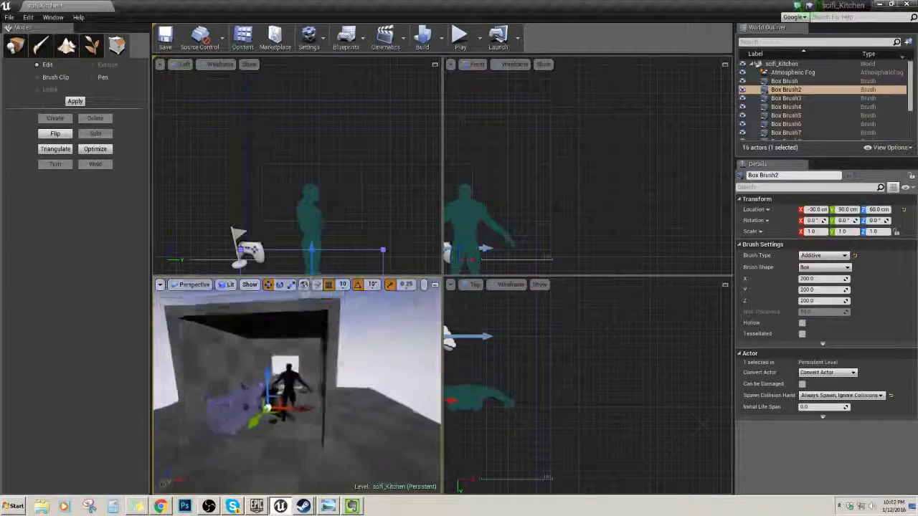
click(378, 330)
right_drag(378, 330, 359, 330)
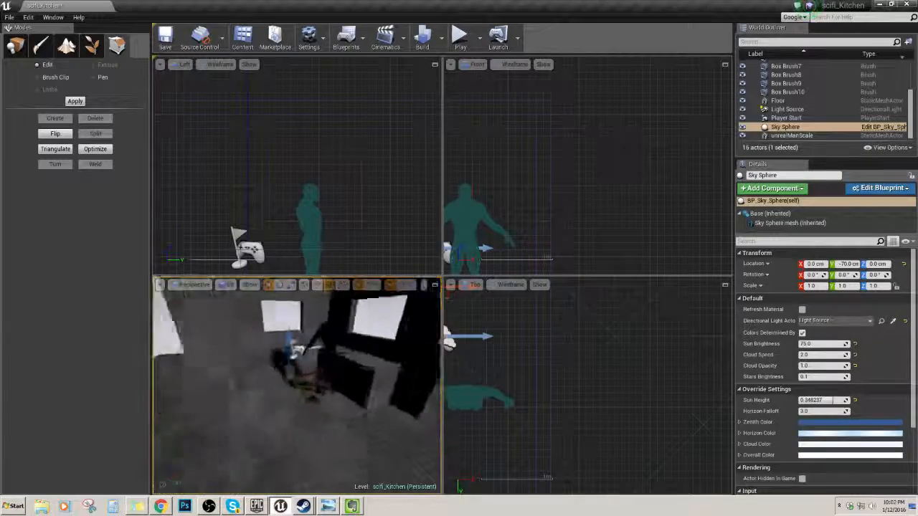
click(270, 362)
right_drag(270, 362, 273, 352)
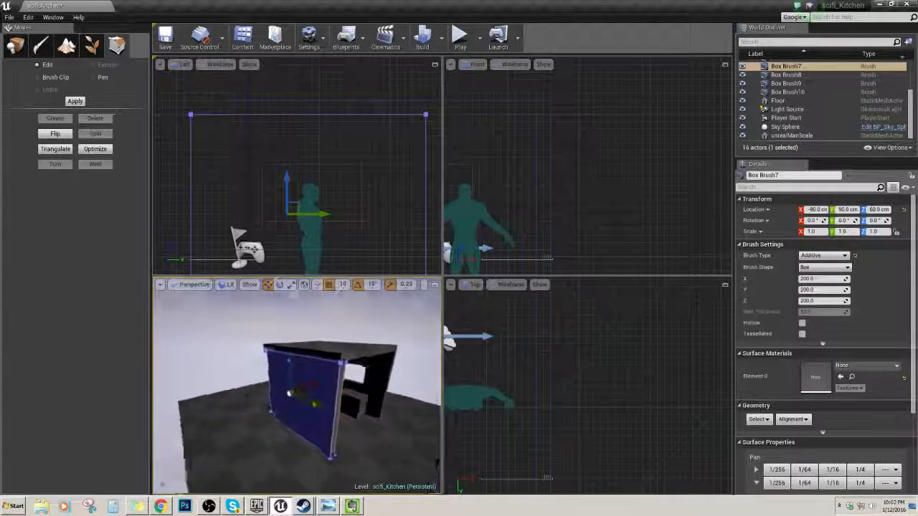
alt+drag(330, 282, 341, 289)
right_drag(258, 362, 316, 384)
mouse_move(258, 362)
right_down()
mouse_move(308, 370)
mouse_move(261, 373)
right_up()
- Duplicate the windowless side wall brush and move the copy forward along Y to 410 cm
scroll(582, 403, down, 3)
mouse_move(582, 404)
right_down()
mouse_move(613, 404)
mouse_move(617, 366)
right_up()
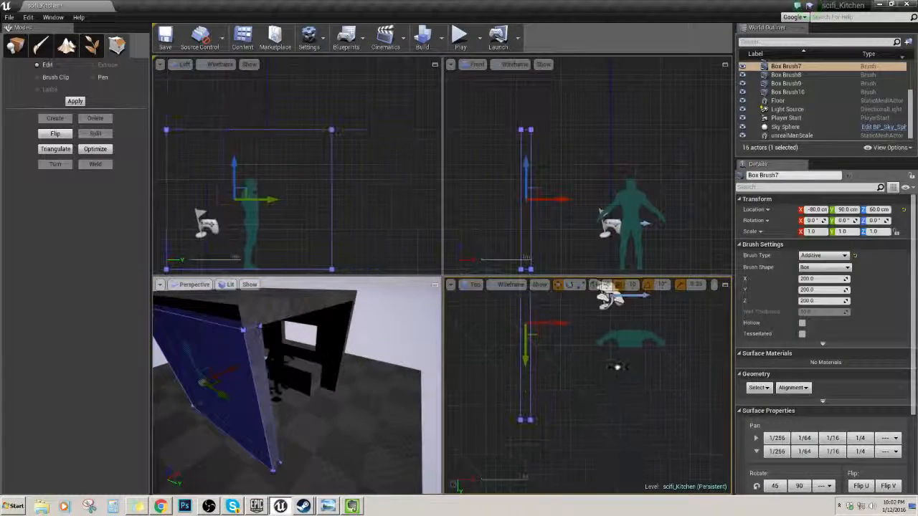
key(ctrl+w)
right_drag(584, 395, 559, 362)
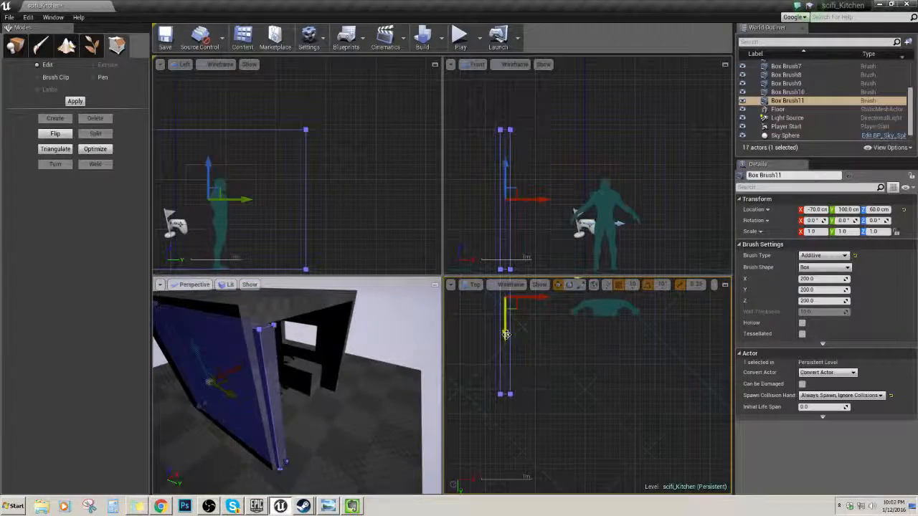
mouse_move(506, 334)
mouse_down()
mouse_move(513, 432)
mouse_move(493, 379)
mouse_up()
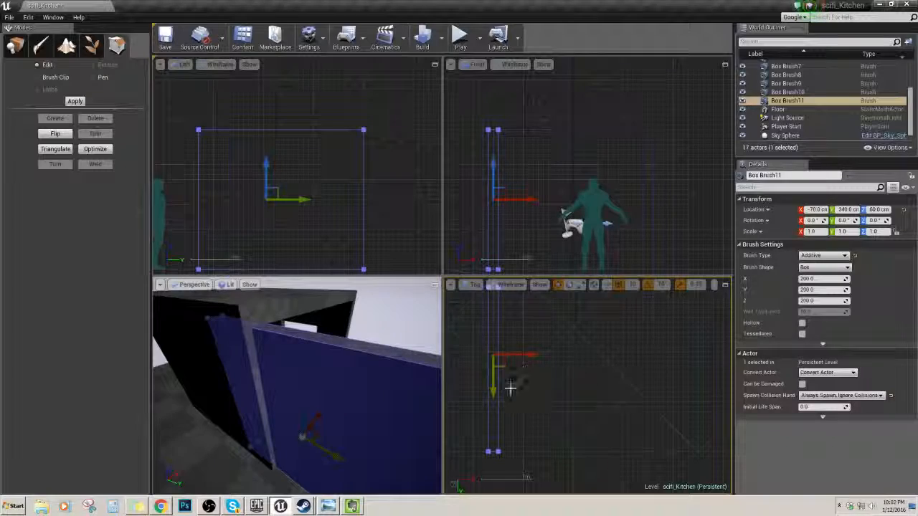
scroll(510, 388, down, 3)
right_drag(522, 387, 543, 411)
drag(520, 421, 520, 448)
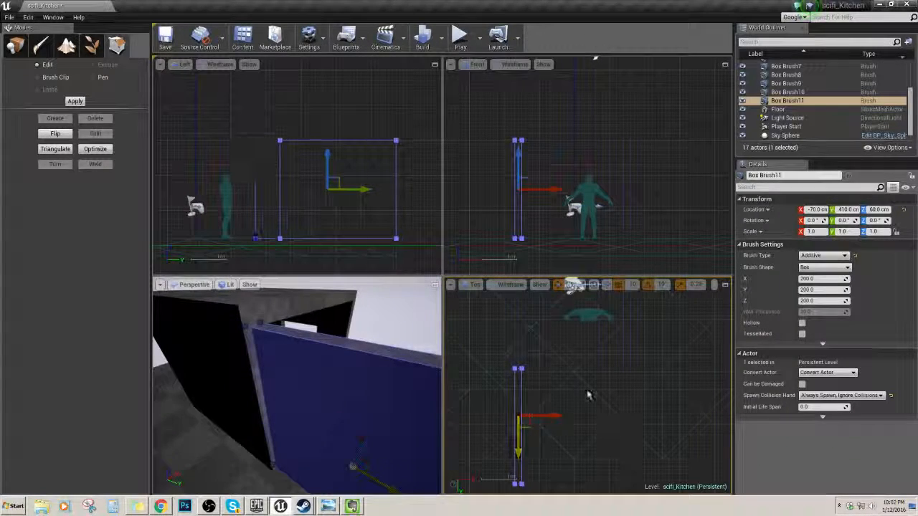
- Move the copied wall along X to the opposite side of the room and consult the kitchen reference image
drag(552, 418, 672, 410)
click(625, 402)
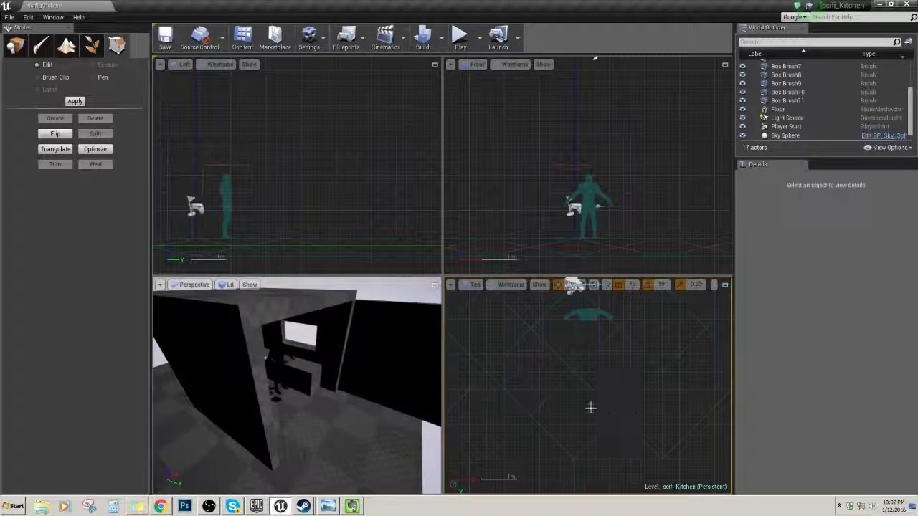
click(328, 506)
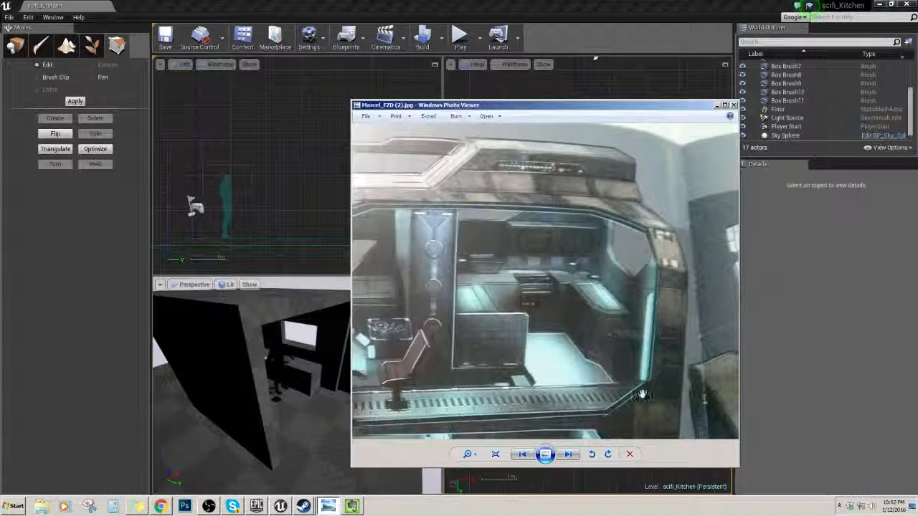
click(615, 9)
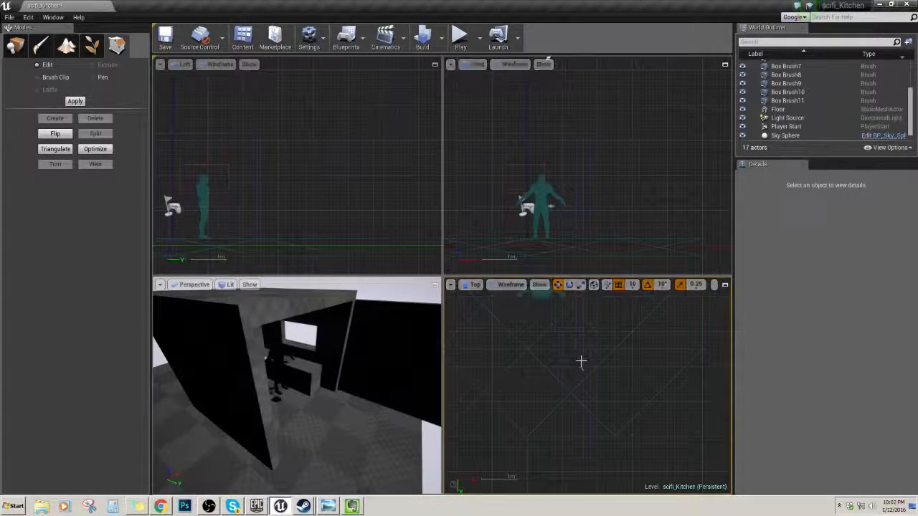
- Align the copied wall with the window-side wall by moving it along X to 240 cm
click(581, 362)
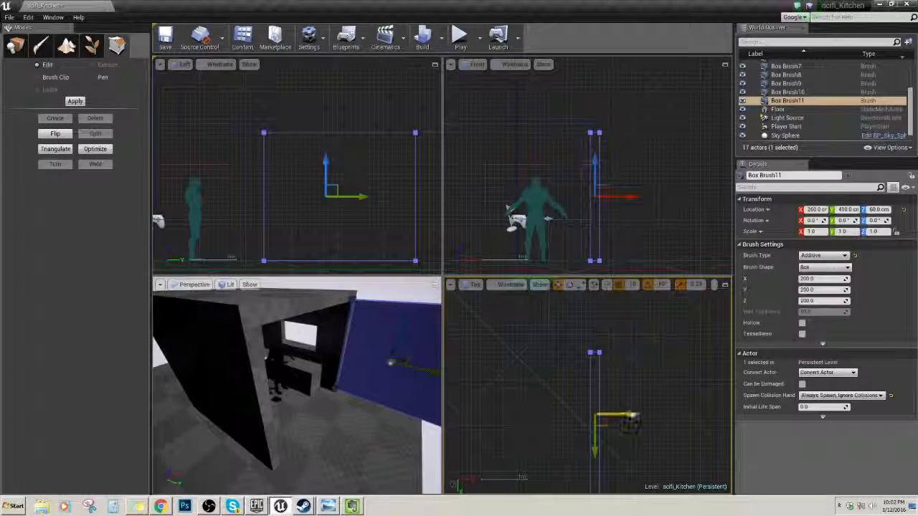
drag(630, 419, 642, 419)
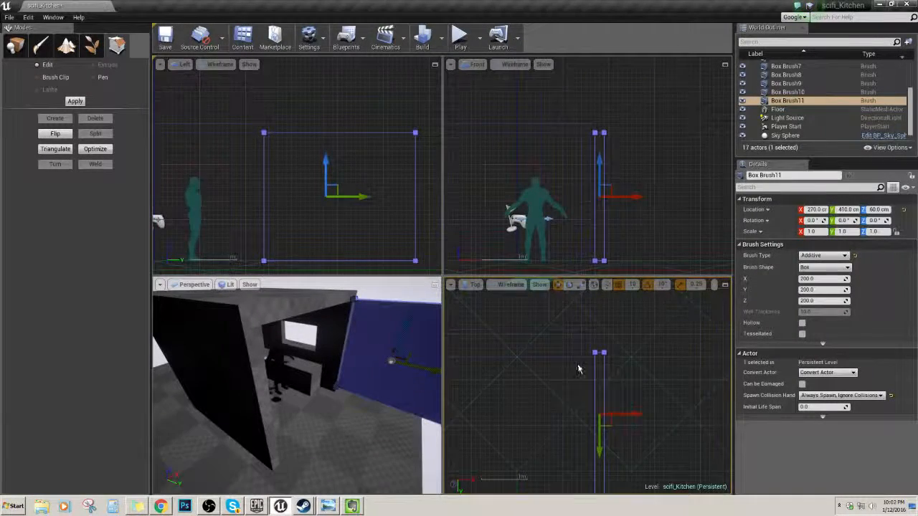
scroll(595, 387, up, 2)
click(604, 354)
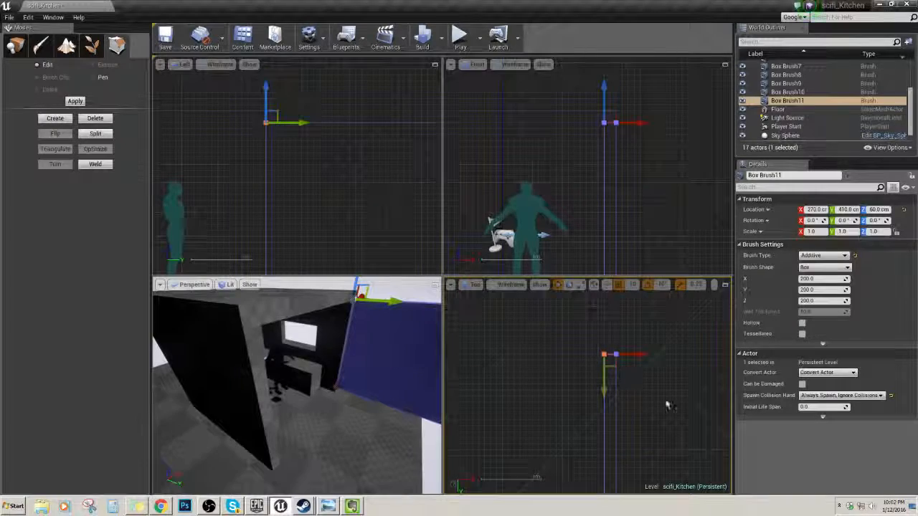
click(614, 394)
right_drag(596, 391, 588, 375)
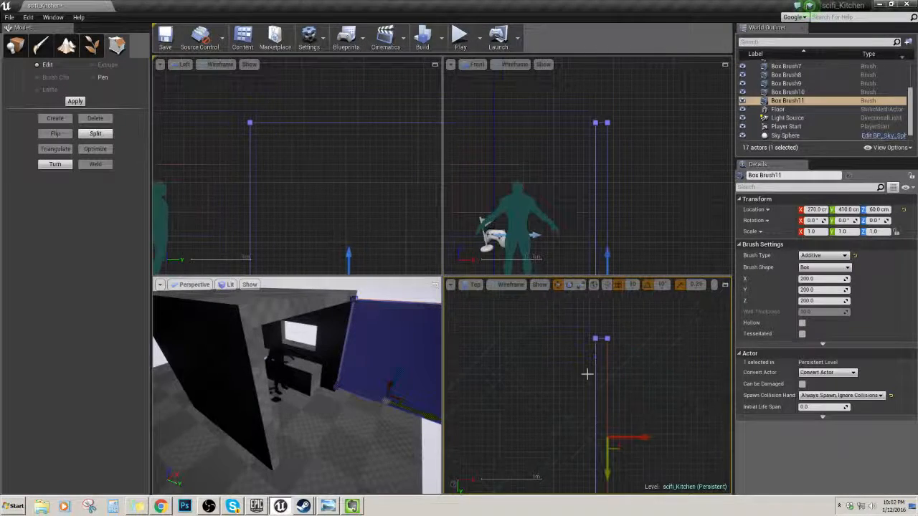
click(582, 331)
scroll(609, 375, down, 3)
click(607, 378)
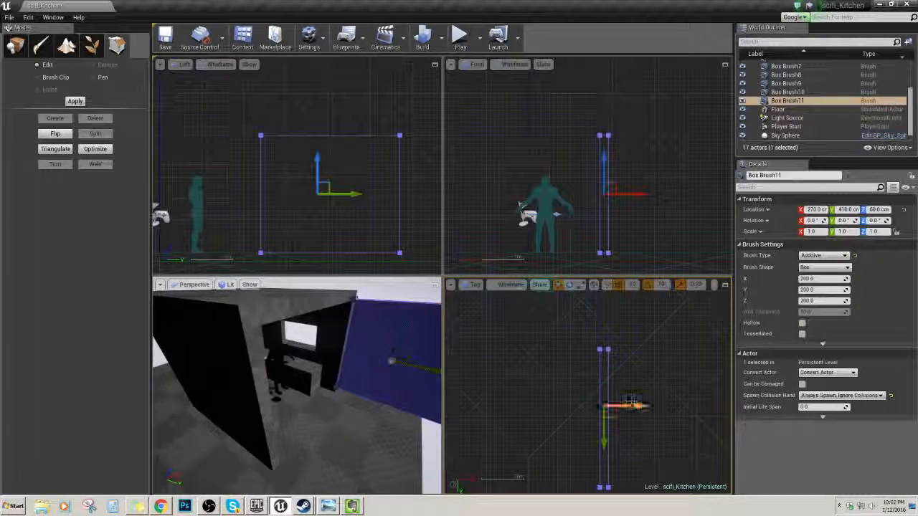
drag(631, 404, 618, 406)
- Trim the copied window-side wall section along Y by moving its rear-end vertices forward and its front-end vertices back
mouse_move(578, 337)
ctrl+alt+mouse_down()
mouse_move(607, 364)
mouse_move(594, 403)
ctrl+alt+mouse_up()
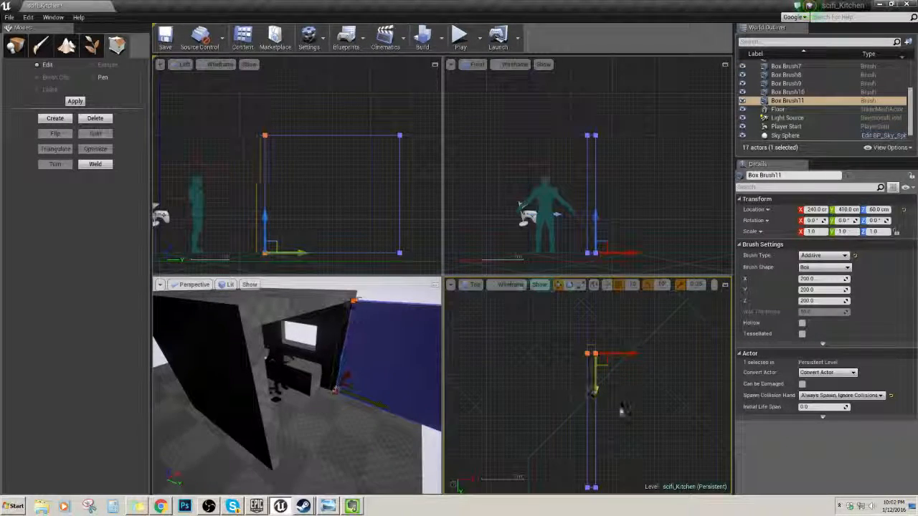
right_drag(622, 411, 623, 387)
ctrl+alt+drag(567, 427, 615, 473)
right_drag(622, 409, 621, 378)
scroll(621, 379, down, 2)
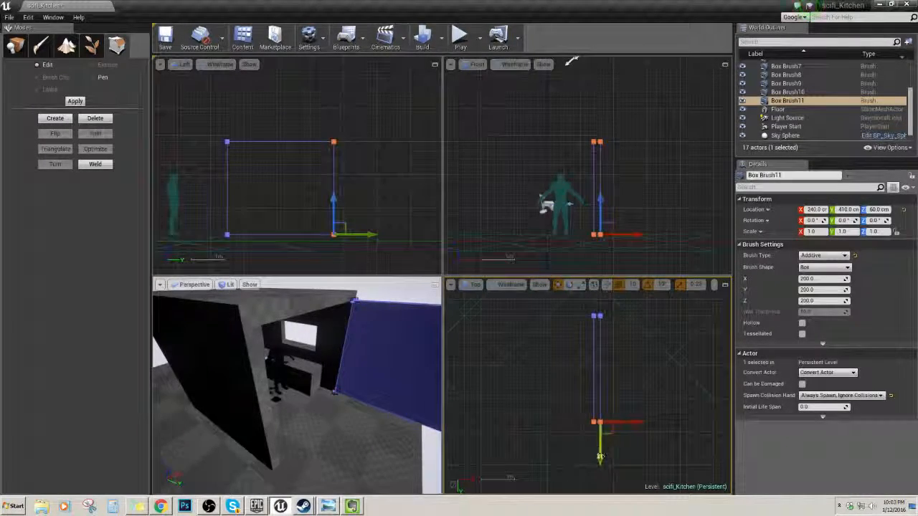
mouse_move(600, 456)
mouse_down()
mouse_move(596, 370)
mouse_move(595, 406)
mouse_up()
click(623, 422)
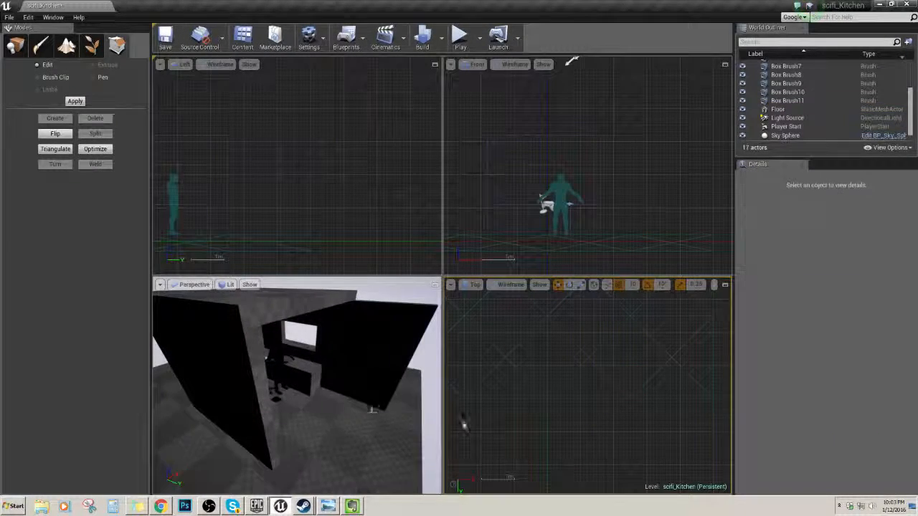
- Extend the ceiling brush along Y over the new wall section by moving its front-end vertices forward
mouse_move(373, 360)
right_down()
mouse_move(398, 360)
mouse_move(350, 360)
mouse_move(339, 350)
right_up()
click(363, 368)
click(406, 349)
click(361, 369)
click(327, 336)
right_drag(589, 352, 606, 428)
drag(615, 421, 621, 429)
right_drag(620, 430, 629, 416)
drag(478, 357, 594, 409)
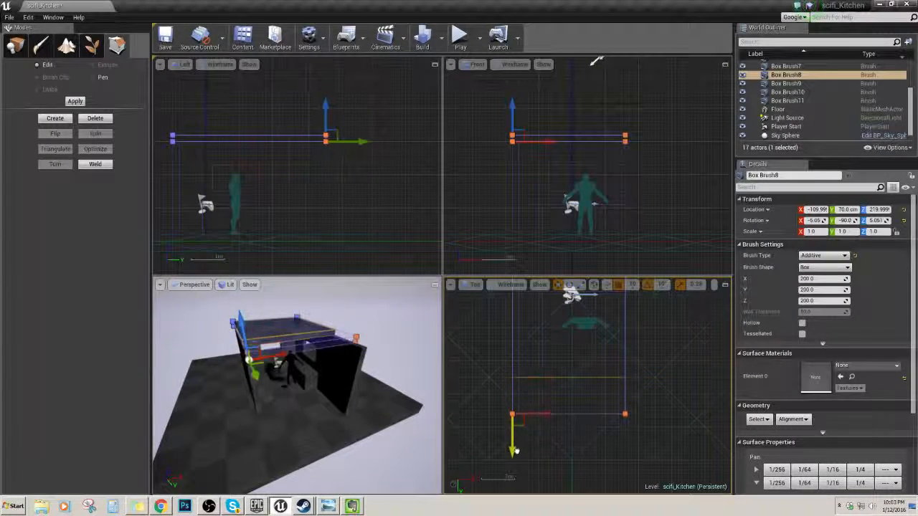
click(574, 489)
- Copy the windowless side wall again and place the copy in front of the original at X -80 cm, Y 440 cm
click(355, 373)
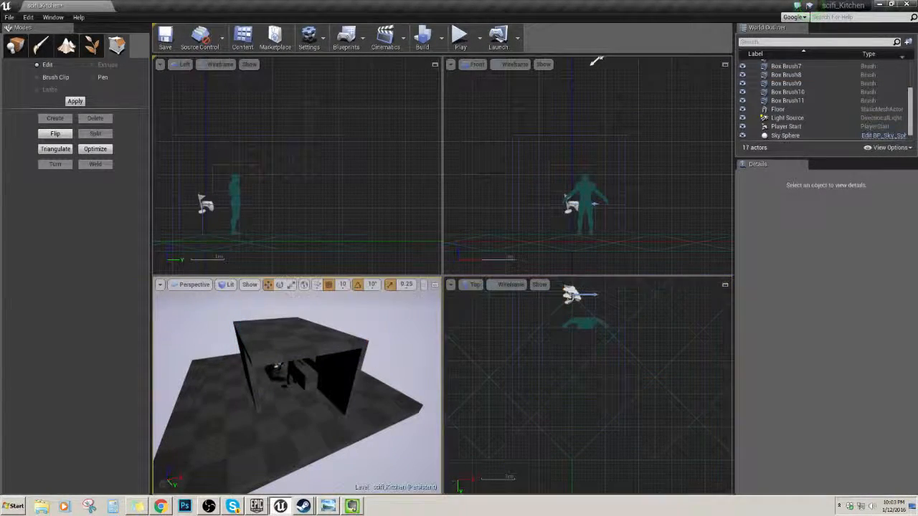
mouse_move(355, 373)
right_down()
mouse_move(316, 380)
mouse_move(278, 352)
mouse_move(287, 355)
right_up()
click(270, 381)
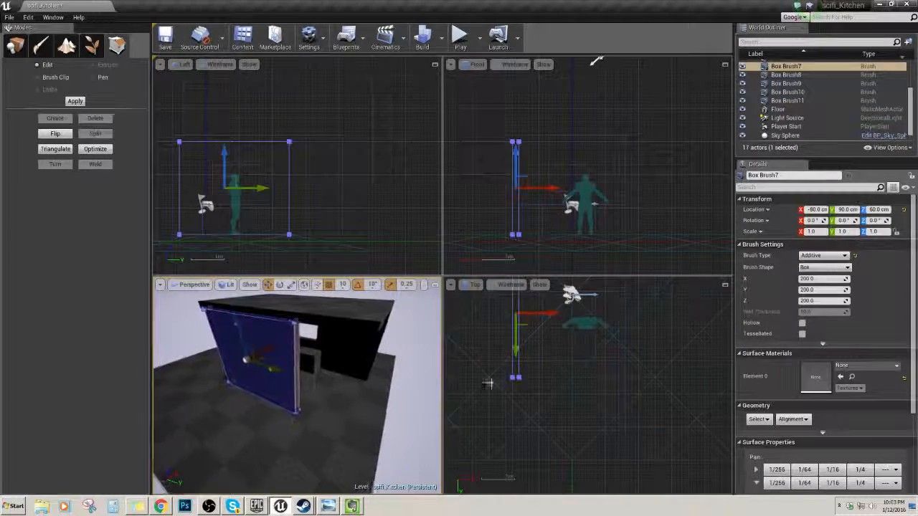
right_drag(500, 384, 538, 419)
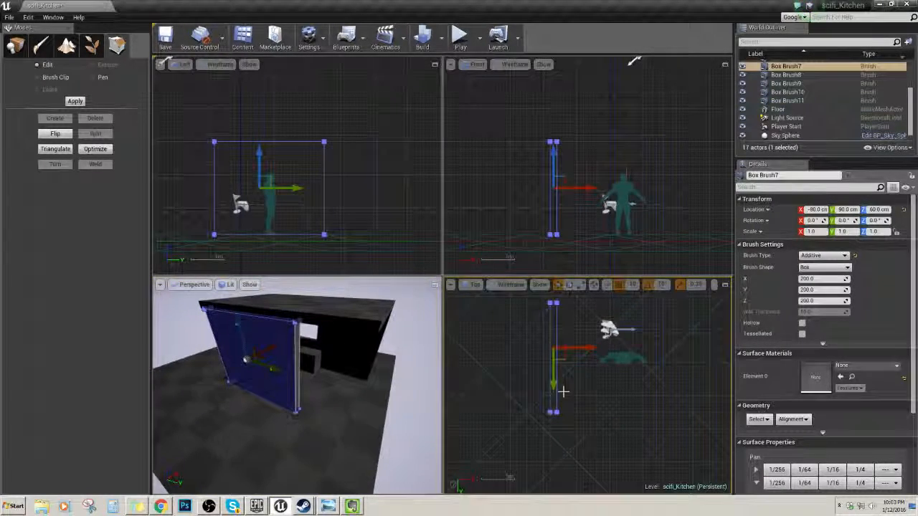
key(ctrl+w)
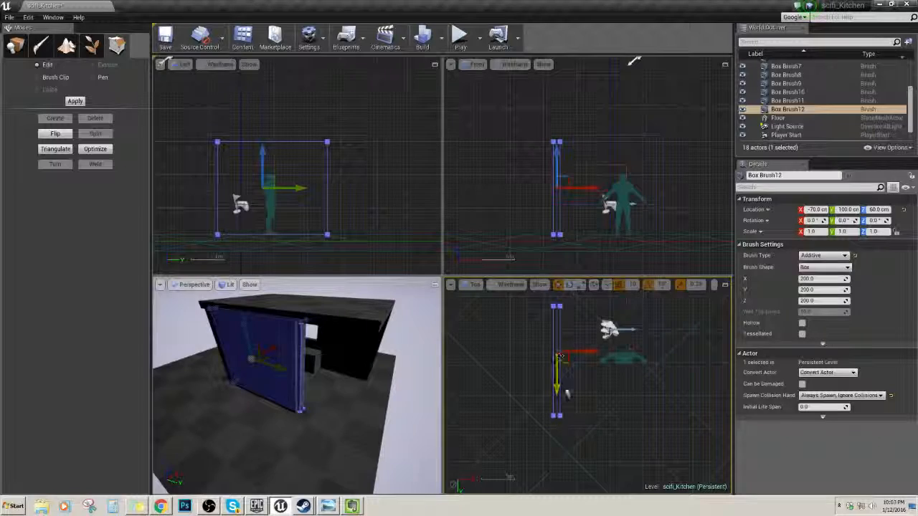
drag(591, 352, 586, 352)
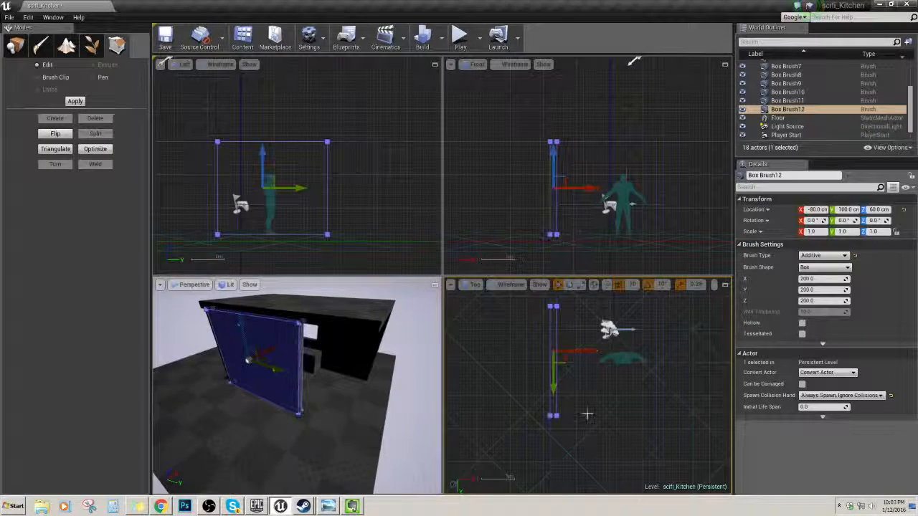
right_drag(586, 414, 580, 389)
mouse_move(548, 365)
mouse_down()
mouse_move(564, 477)
mouse_move(559, 510)
mouse_move(556, 474)
mouse_up()
- Close the gap between the windowless wall and its front section by moving the section along Y to 420 cm
right_drag(586, 417, 591, 423)
scroll(625, 402, up, 3)
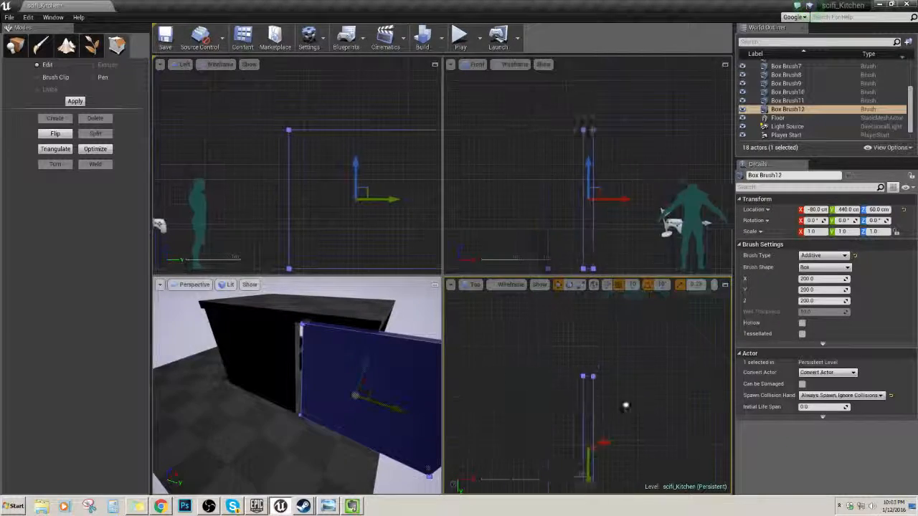
click(272, 382)
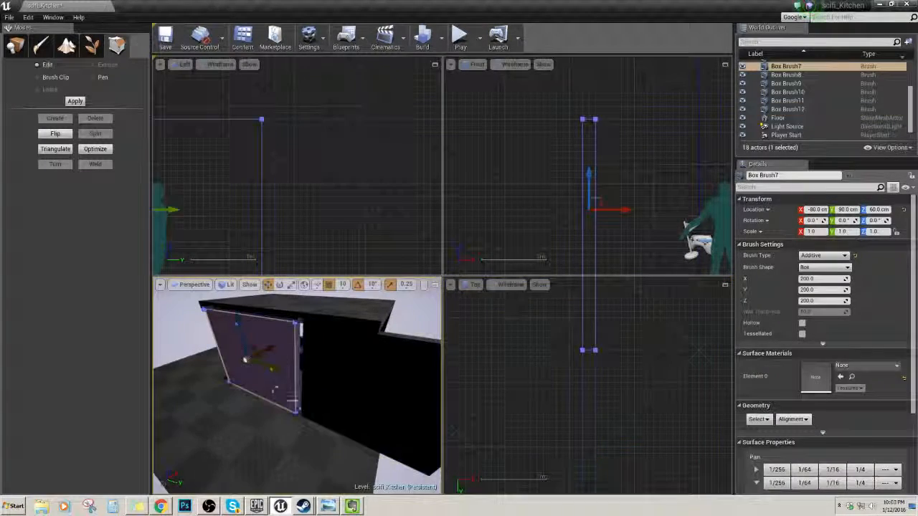
mouse_move(276, 384)
alt+mouse_down()
mouse_move(398, 424)
mouse_move(287, 375)
mouse_move(334, 389)
alt+mouse_up()
click(316, 394)
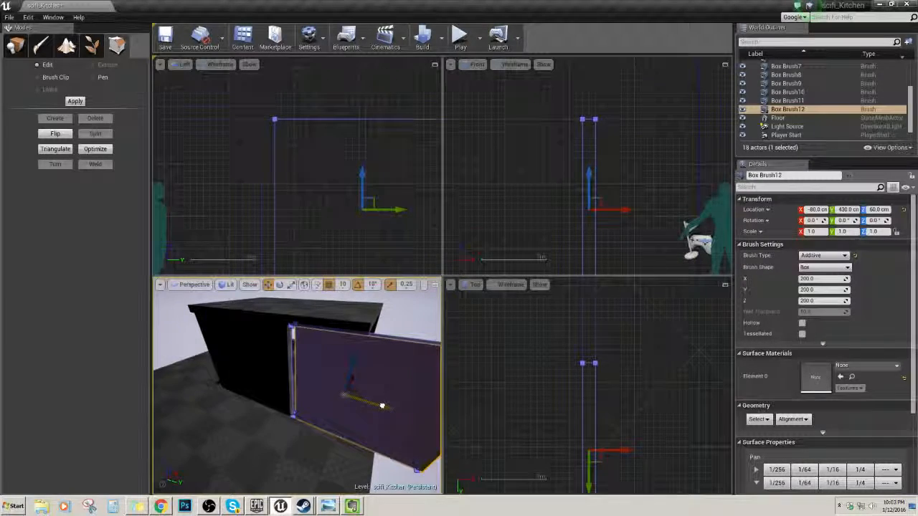
drag(381, 405, 372, 402)
- Shorten the front section of the windowless wall along Y by moving its front-end vertices back
click(399, 332)
mouse_move(399, 331)
alt+mouse_down()
mouse_move(362, 339)
mouse_move(334, 359)
mouse_move(378, 364)
alt+mouse_up()
click(309, 368)
right_drag(590, 379, 562, 288)
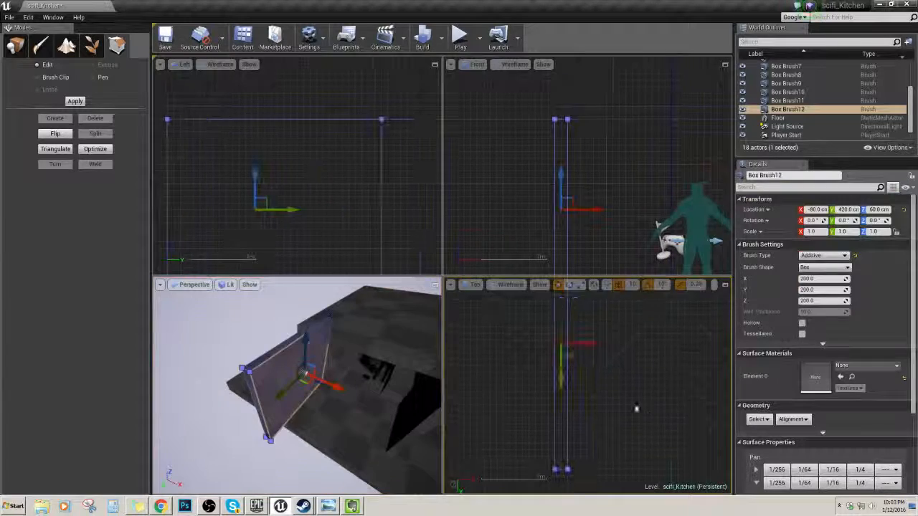
scroll(609, 433, down, 2)
scroll(603, 440, down, 1)
right_drag(581, 435, 529, 433)
click(526, 439)
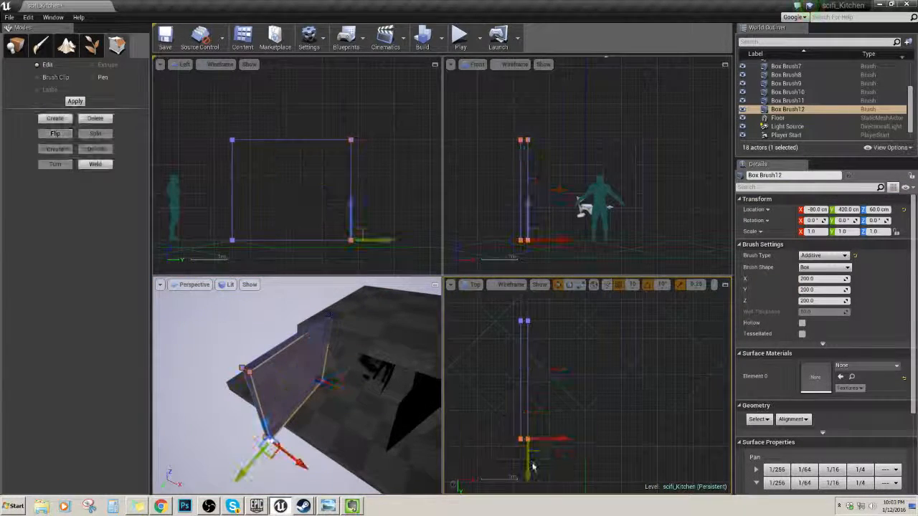
drag(527, 472, 523, 411)
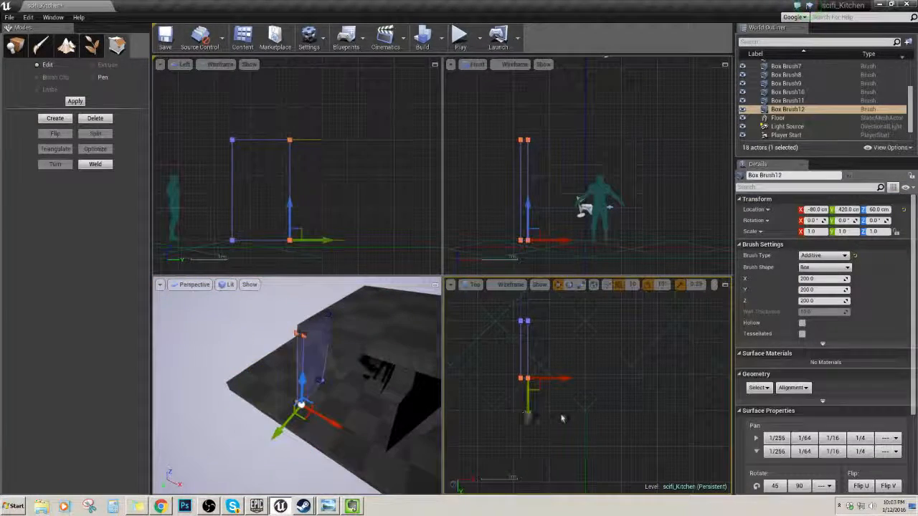
click(562, 419)
- Copy the shortened wall section to the window side at X 250 cm, Y 420 cm and delete the surplus duplicate
mouse_move(380, 387)
right_down()
mouse_move(391, 402)
mouse_move(373, 391)
right_up()
mouse_move(268, 383)
right_down()
mouse_move(323, 384)
mouse_move(315, 337)
mouse_move(332, 332)
mouse_move(314, 332)
mouse_move(312, 322)
mouse_move(313, 354)
right_up()
click(269, 382)
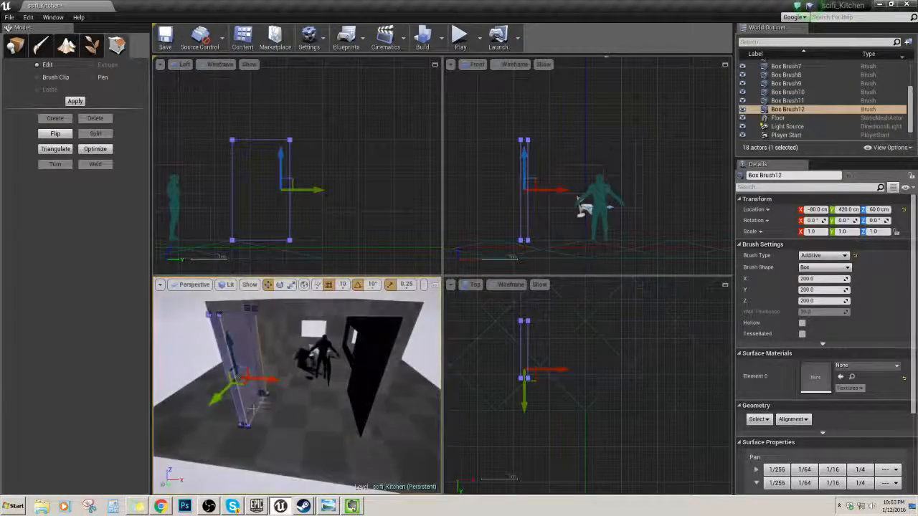
click(368, 394)
key(ctrl+w)
key(ctrl+w)
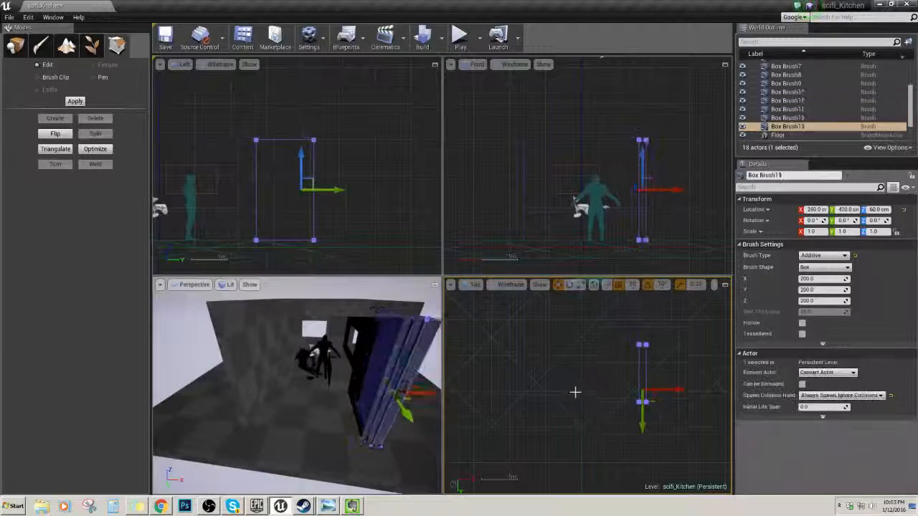
key(Delete)
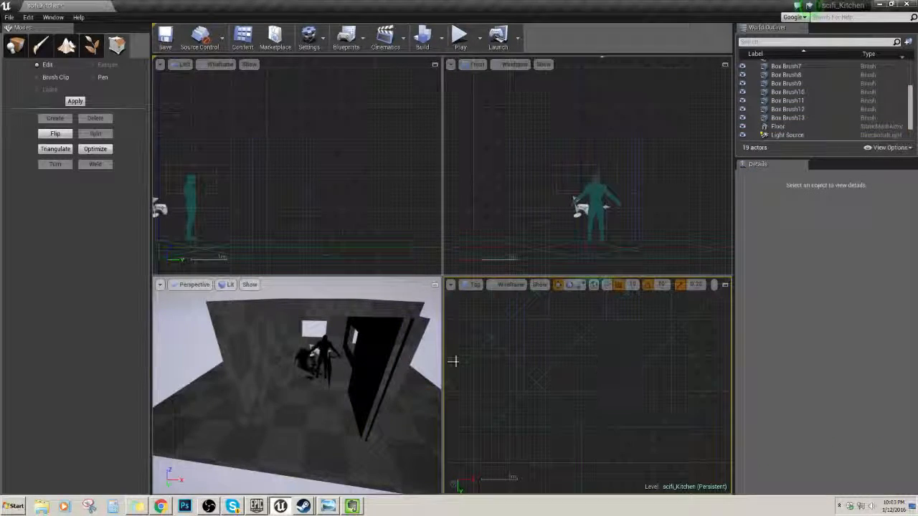
click(409, 366)
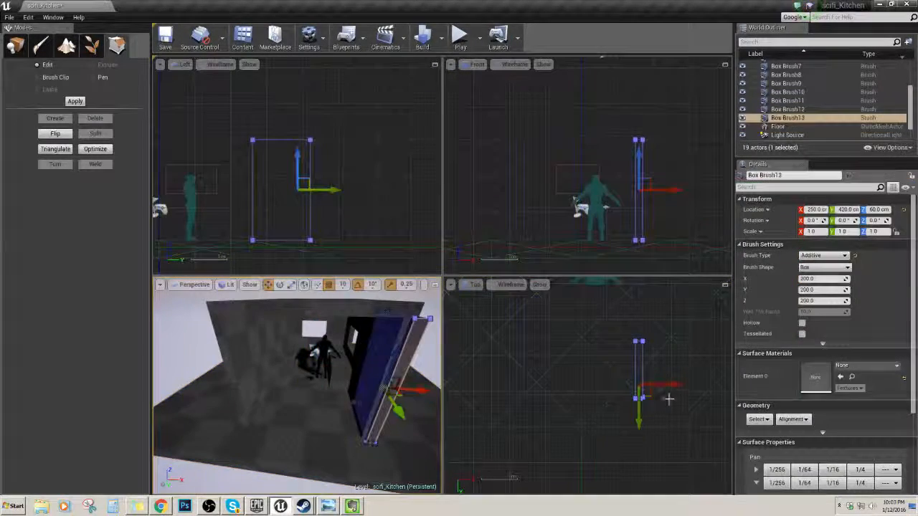
- Try to rotate the copied wall section 90° about the vertical axis
key(e)
mouse_move(658, 350)
mouse_down()
mouse_move(685, 417)
mouse_move(666, 455)
mouse_up()
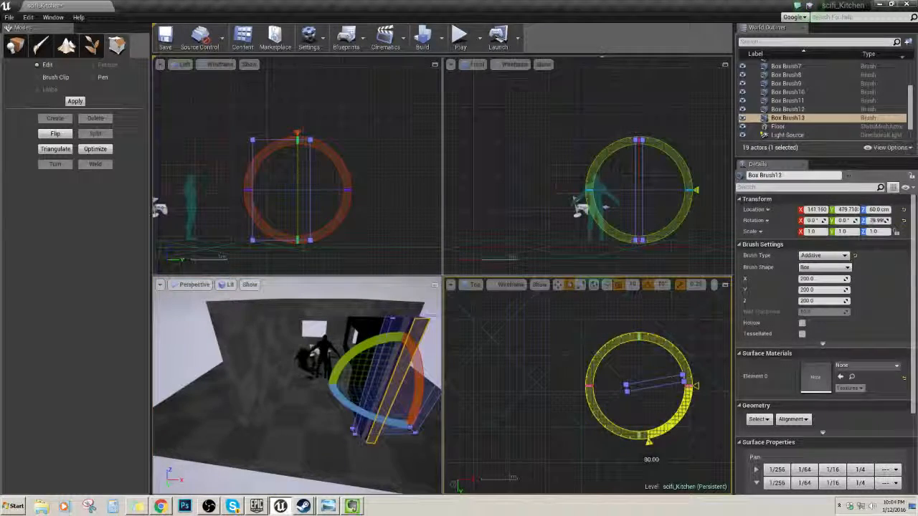
key(w)
scroll(636, 392, up, 6)
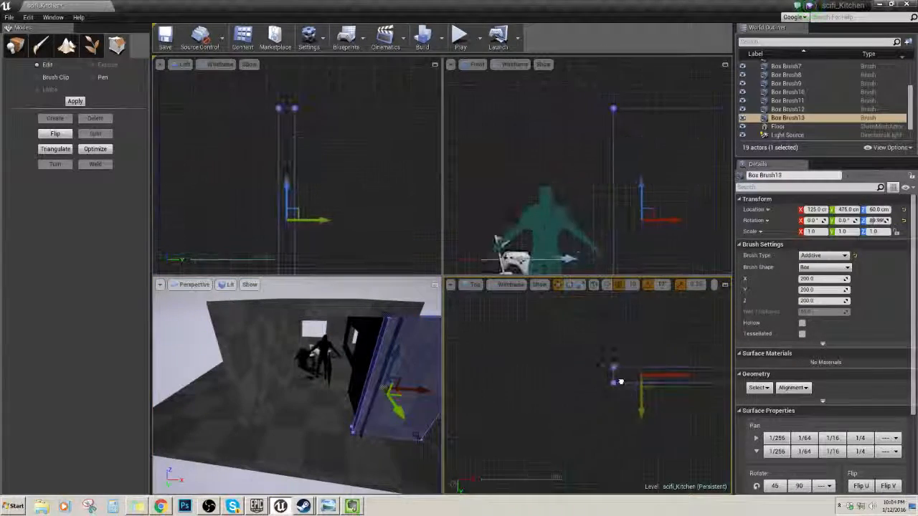
right_drag(619, 377, 589, 402)
key(ctrl+z)
scroll(584, 390, down, 2)
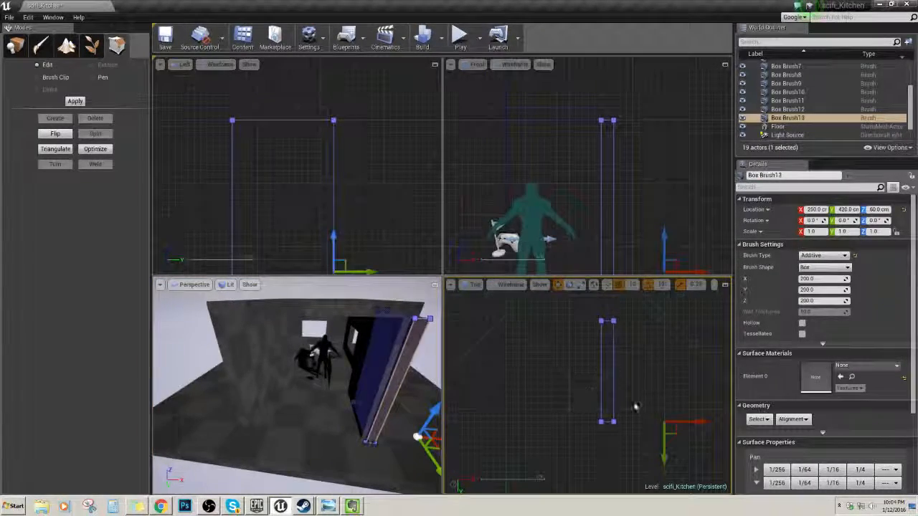
- Move the copied section to X 240 cm, Y 430 cm and reduce its Y length to wall thickness by moving its rear vertices forward
drag(703, 425, 694, 423)
drag(657, 462, 657, 466)
click(606, 327)
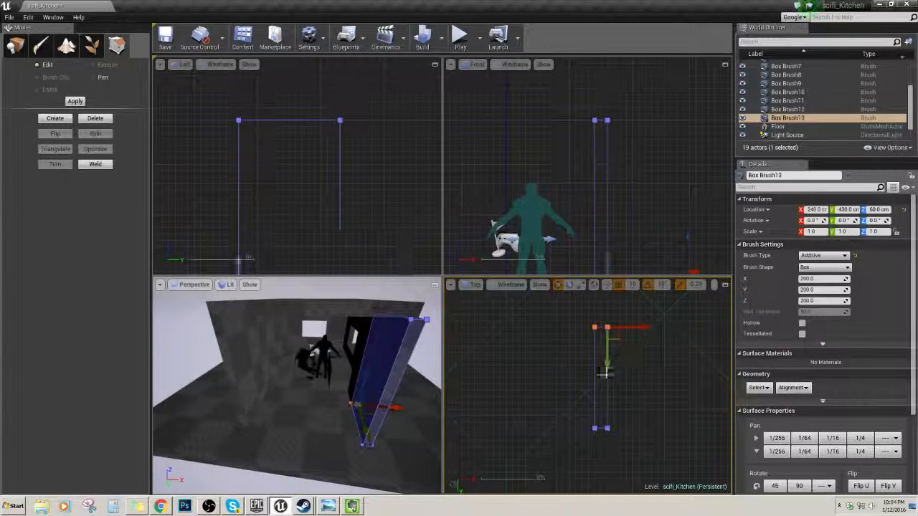
drag(607, 373, 624, 452)
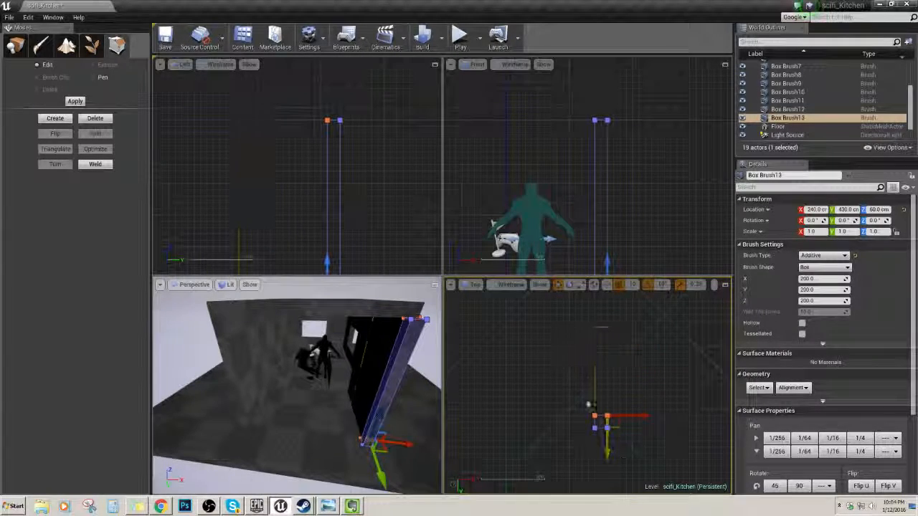
- Stretch the short block along X across the room by its side vertices to form the front wall
drag(588, 405, 601, 438)
scroll(567, 427, down, 2)
right_drag(556, 422, 625, 424)
drag(693, 422, 535, 431)
- Extend the ceiling brush along Y over the front wall by moving its front-end vertices forward
mouse_move(394, 361)
right_down()
mouse_move(470, 338)
mouse_move(289, 363)
right_up()
click(289, 363)
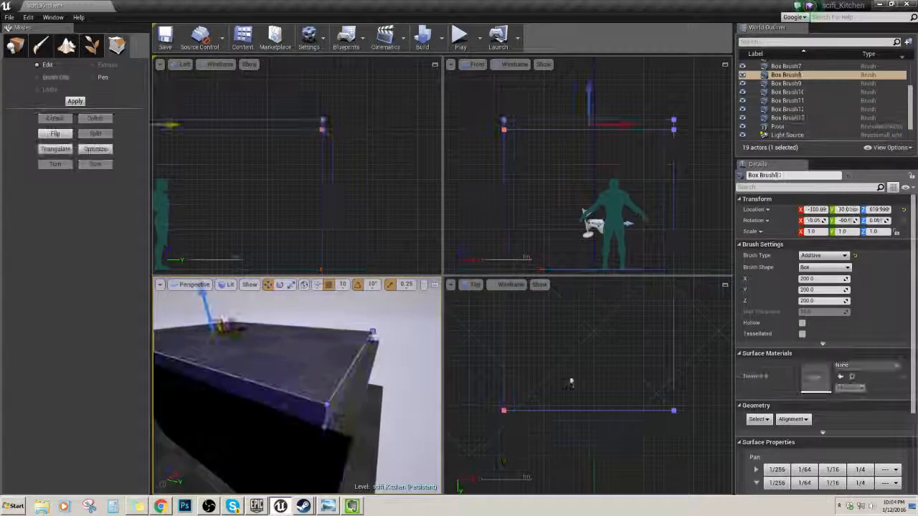
right_drag(571, 384, 559, 389)
drag(483, 410, 671, 433)
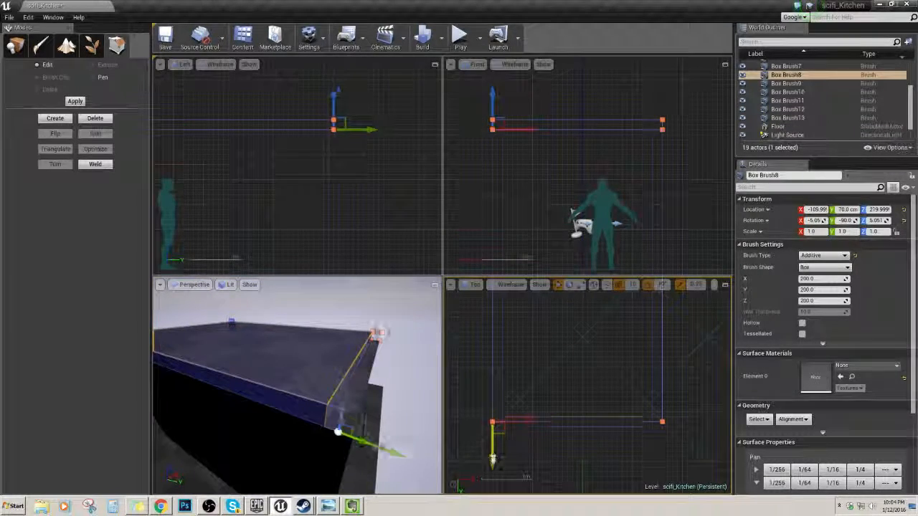
drag(493, 459, 494, 464)
click(558, 472)
- Copy the side wall's subtractive window brush and place the copy near the front wall at X 90 cm, Y 370 cm
right_drag(349, 373, 244, 380)
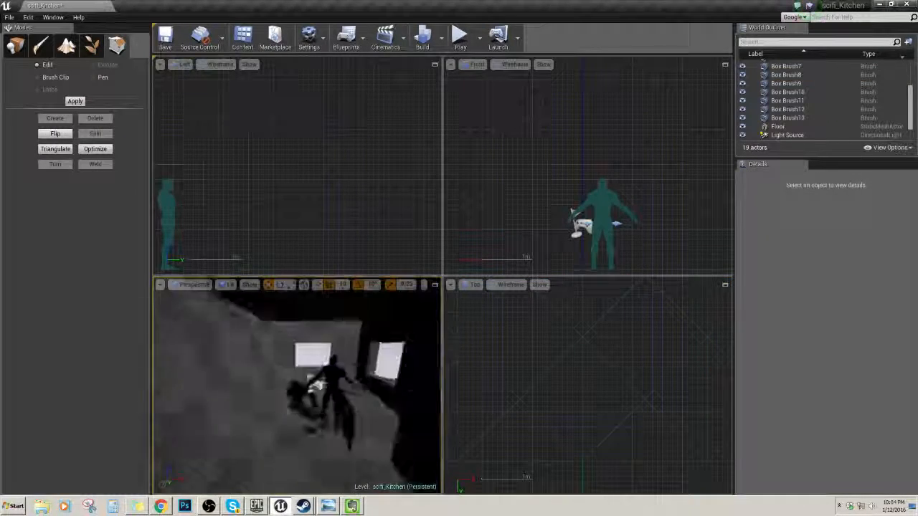
right_drag(385, 380, 359, 377)
click(360, 378)
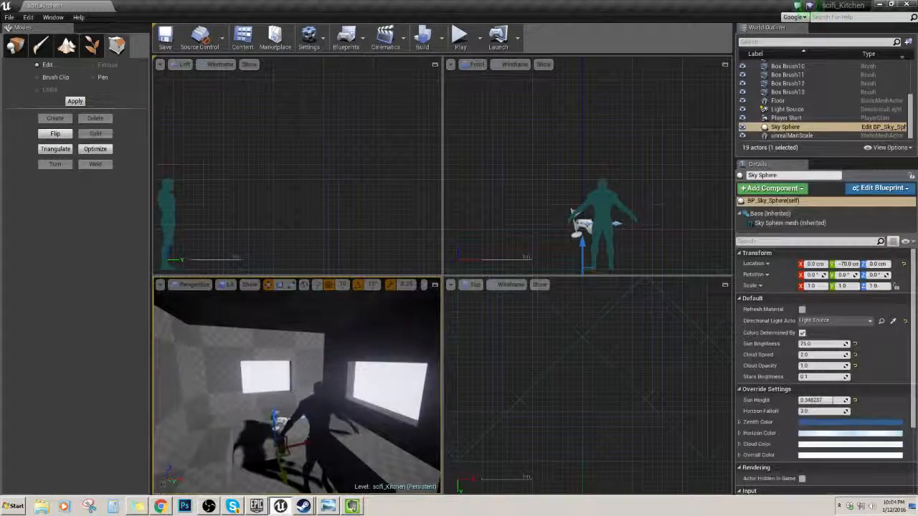
key(ctrl+z)
key(f)
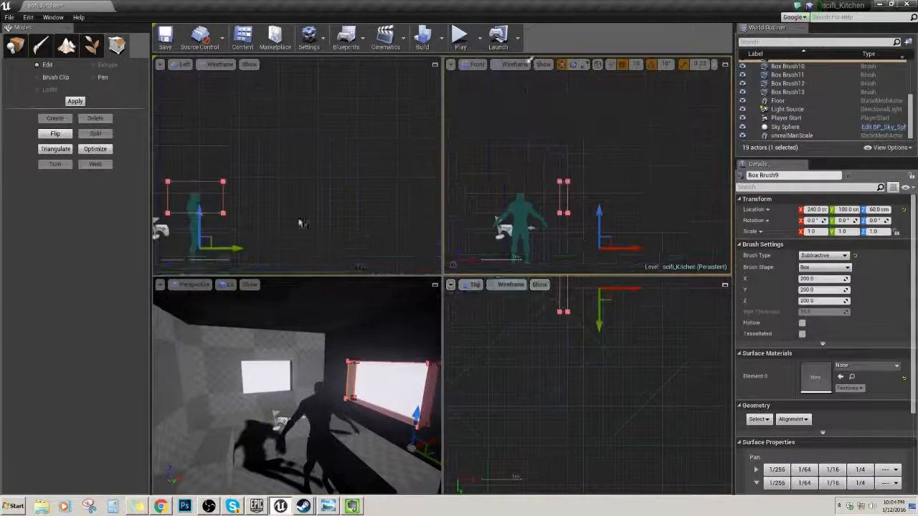
right_drag(609, 359, 620, 374)
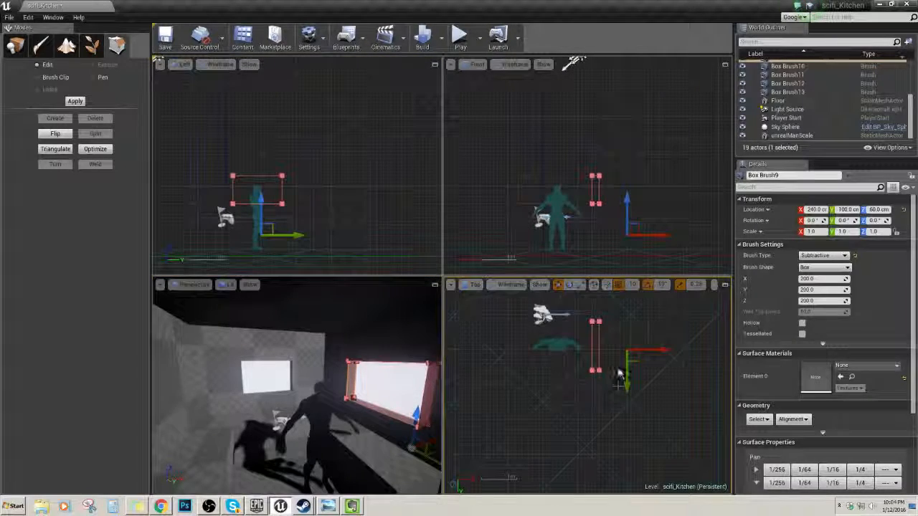
key(ctrl+w)
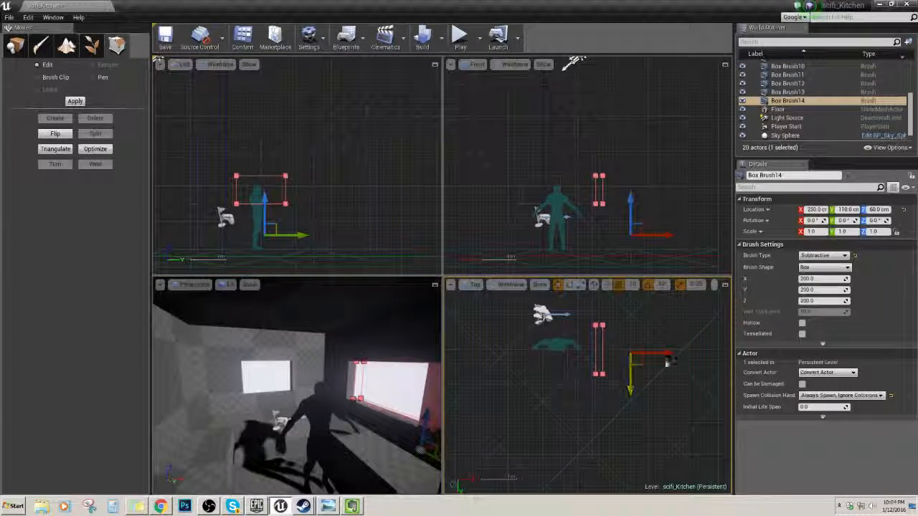
mouse_move(661, 354)
mouse_down()
mouse_move(634, 394)
mouse_move(627, 491)
mouse_up()
right_drag(580, 462, 569, 404)
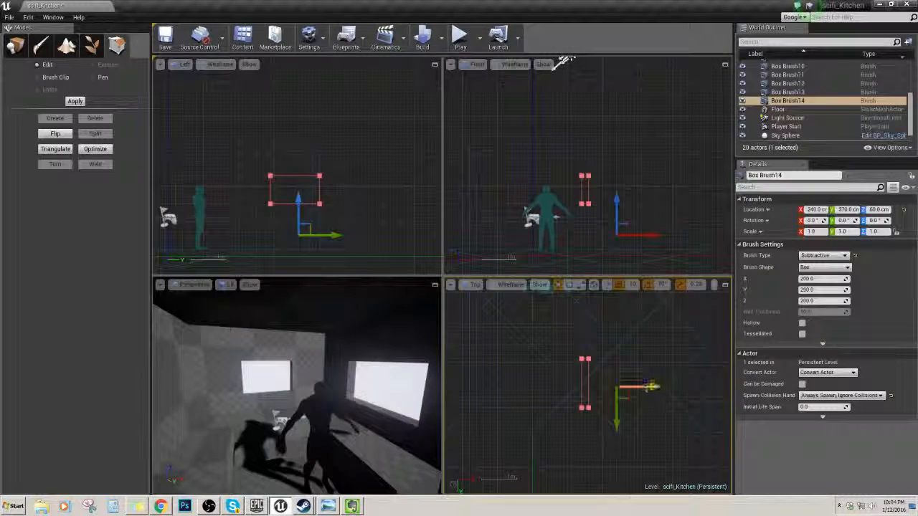
drag(653, 389, 596, 387)
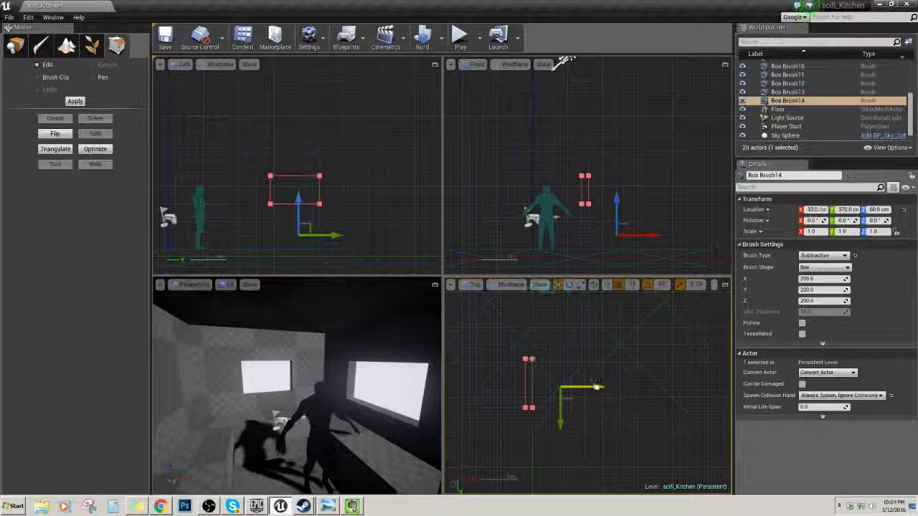
- Reshape the copied window brush by its vertices into a narrow cutout running along X through the front wall
scroll(523, 388, up, 1)
click(530, 356)
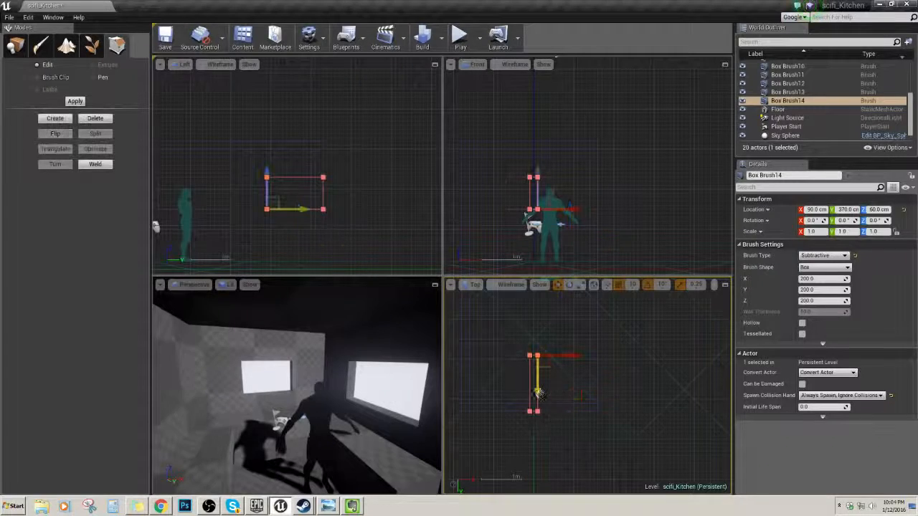
drag(541, 411, 545, 437)
scroll(532, 435, up, 1)
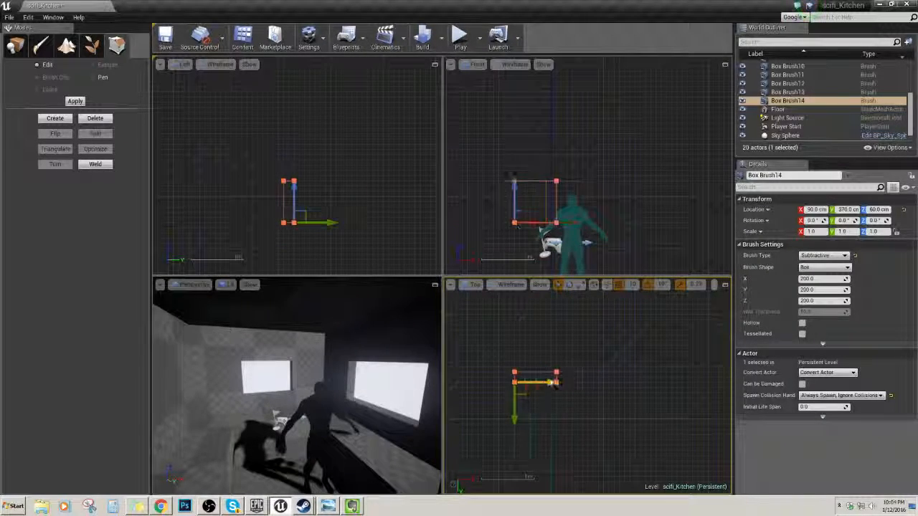
mouse_move(535, 382)
mouse_down()
mouse_move(587, 380)
mouse_move(561, 373)
mouse_up()
- Make the front wall's cutout taller by moving its bottom vertices down
key(f)
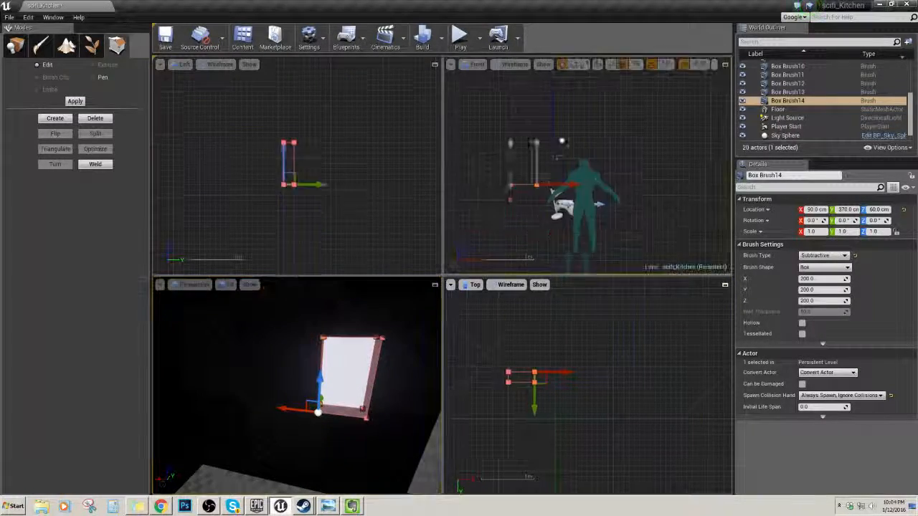
key(f)
mouse_move(551, 122)
mouse_down()
mouse_move(547, 162)
mouse_move(532, 168)
mouse_move(547, 156)
mouse_up()
right_drag(360, 367, 363, 375)
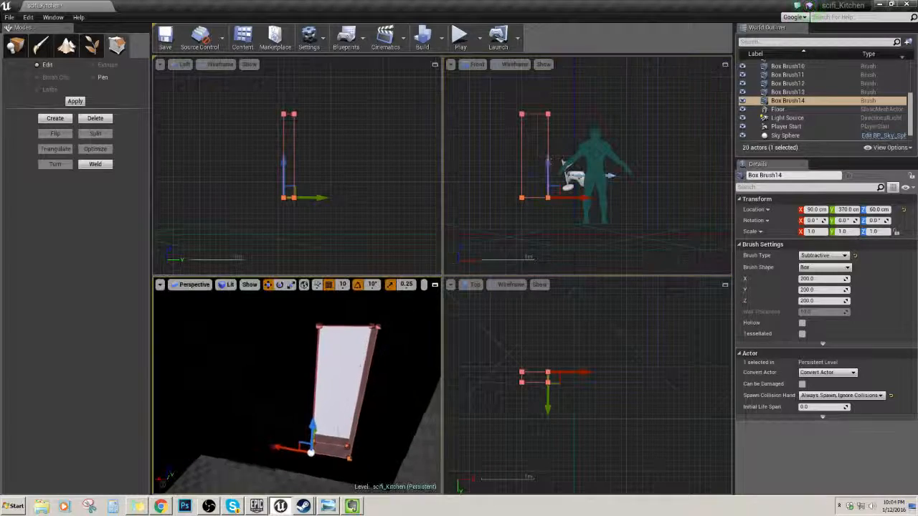
- Copy the tall front-wall cutout and move the copy along X to 190 cm
click(521, 128)
click(521, 167)
click(547, 190)
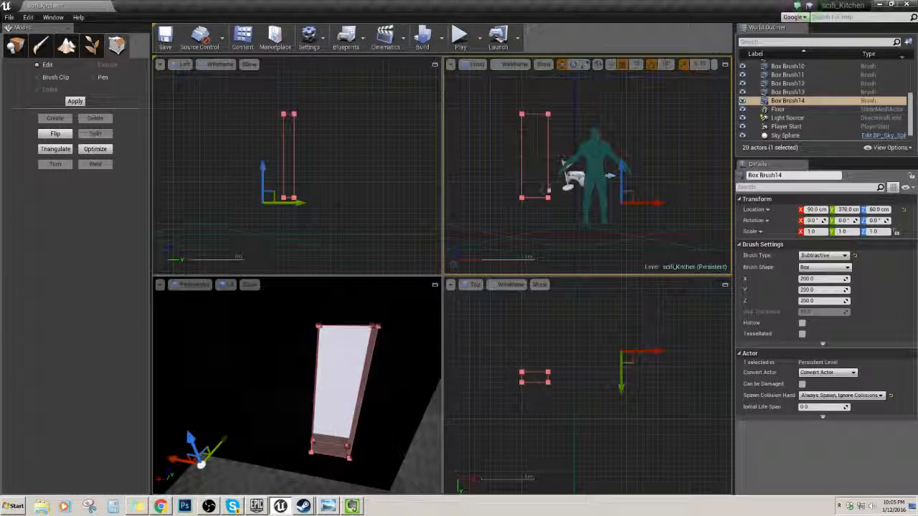
key(ctrl+w)
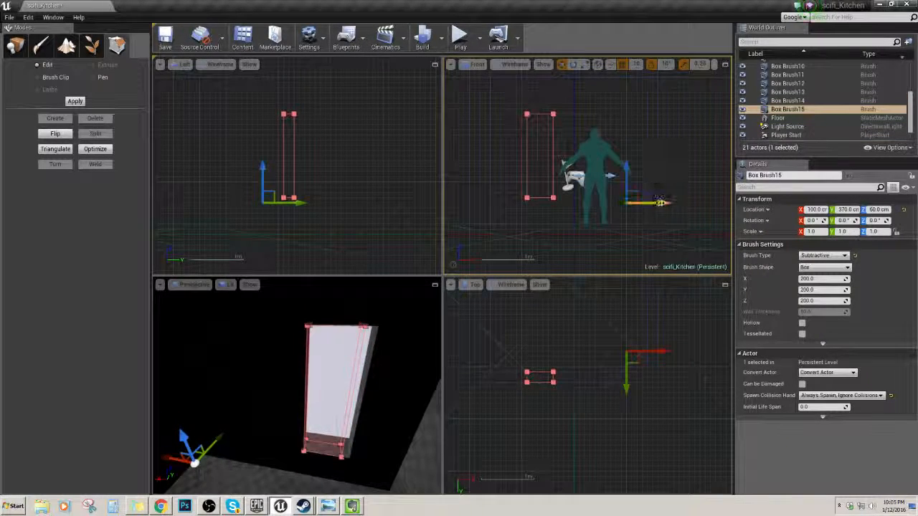
drag(660, 203, 710, 204)
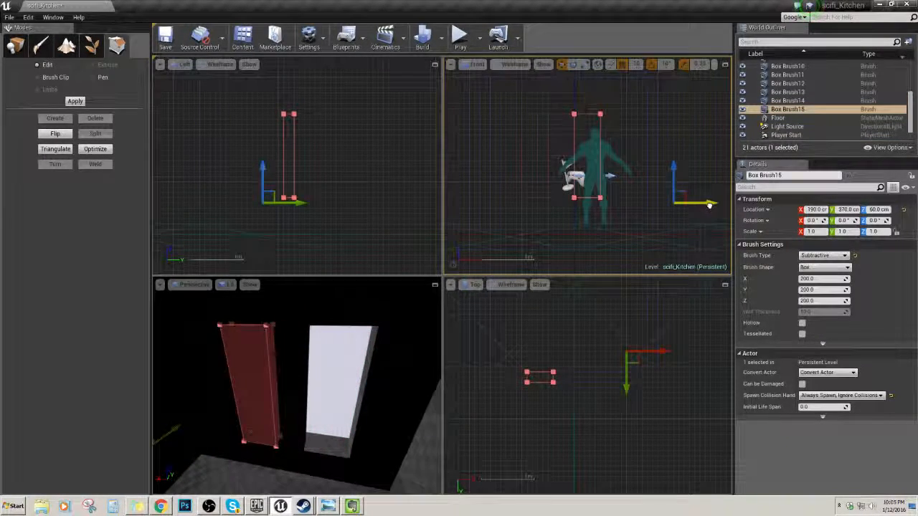
- Raise the top vertices of the first front-wall cutout along Z
mouse_move(376, 313)
right_down()
mouse_move(337, 355)
mouse_move(296, 356)
mouse_move(344, 351)
mouse_move(316, 373)
mouse_move(302, 362)
mouse_move(280, 373)
mouse_move(305, 352)
mouse_move(316, 359)
mouse_move(337, 348)
mouse_move(328, 295)
right_up()
click(376, 312)
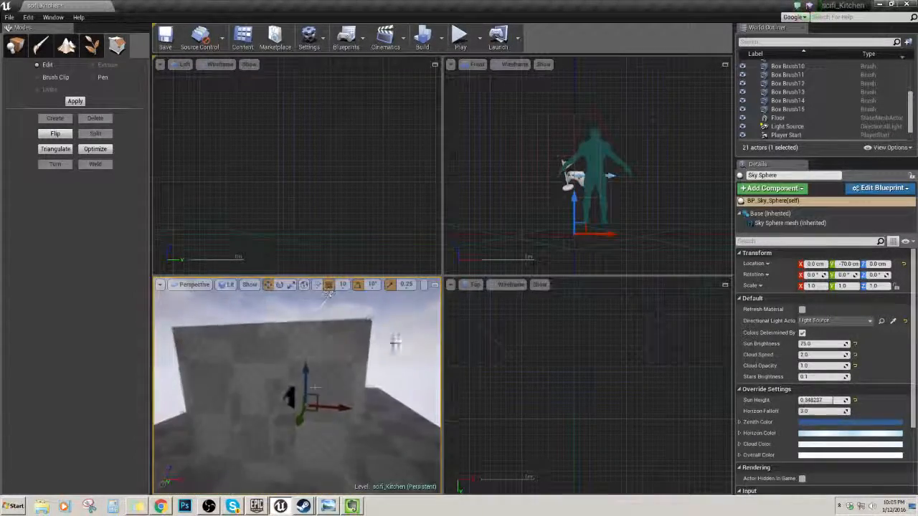
right_drag(315, 388, 316, 394)
right_drag(530, 115, 530, 172)
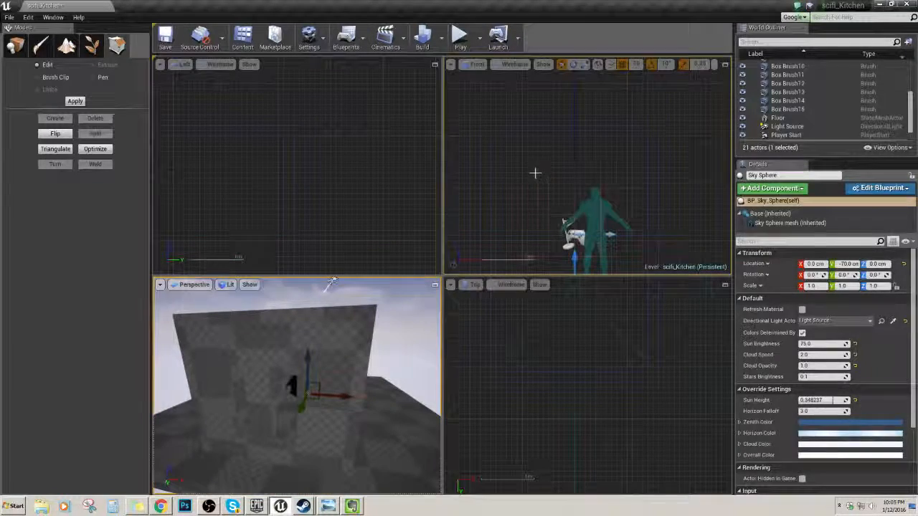
click(535, 173)
ctrl+alt+drag(563, 183, 553, 175)
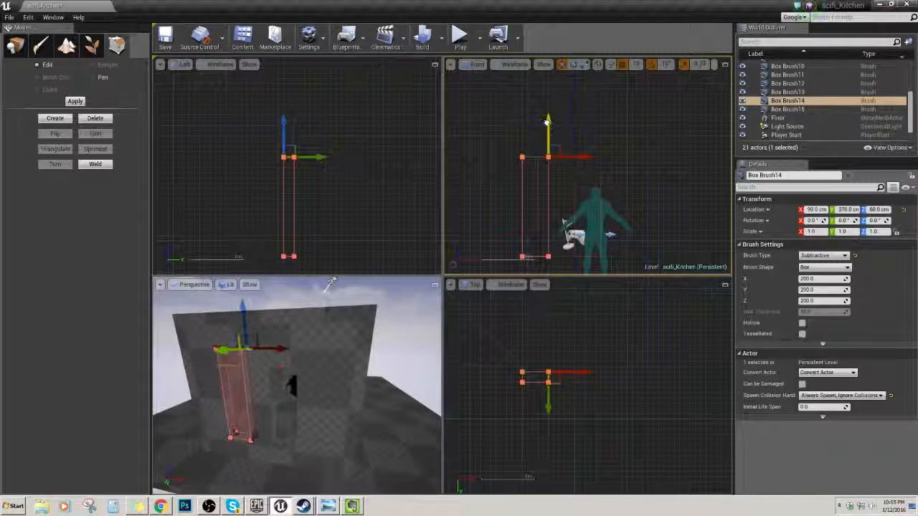
- Raise all the top vertices of the second front-wall cutout along Z, keeping its top edge level
click(592, 172)
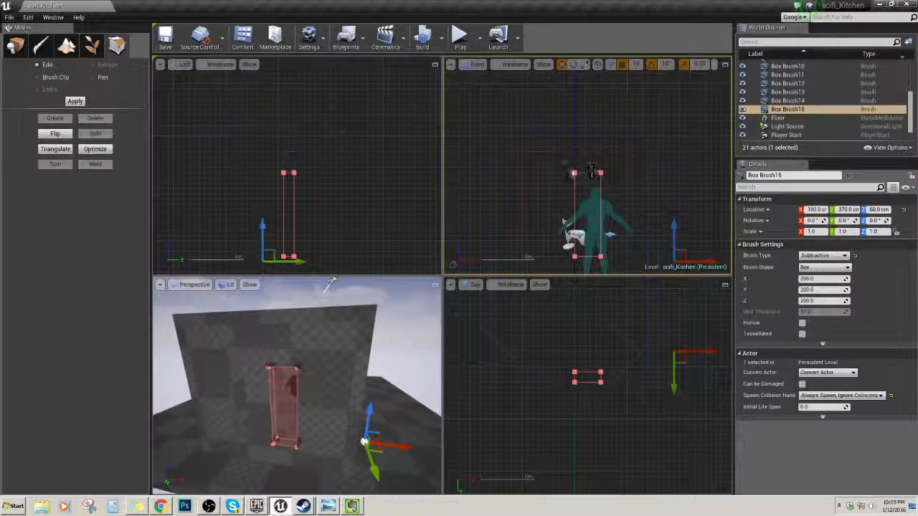
click(574, 173)
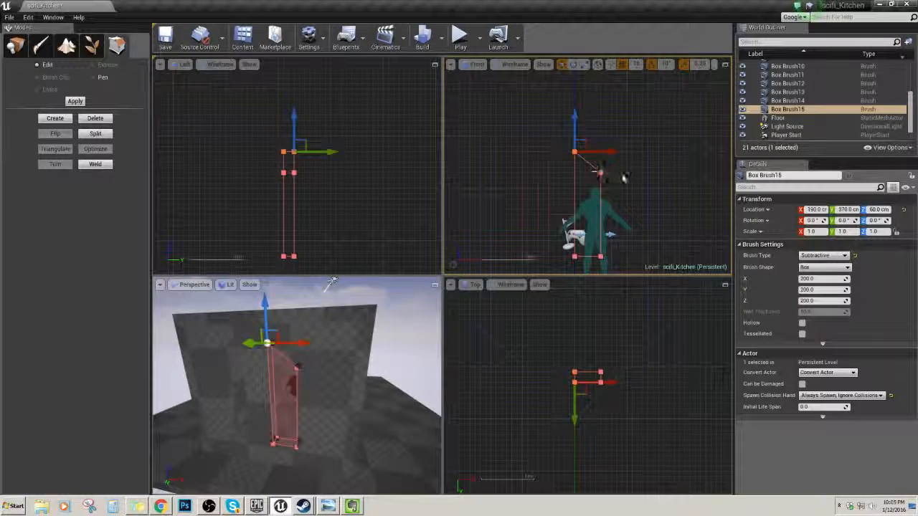
click(614, 178)
drag(610, 180, 609, 181)
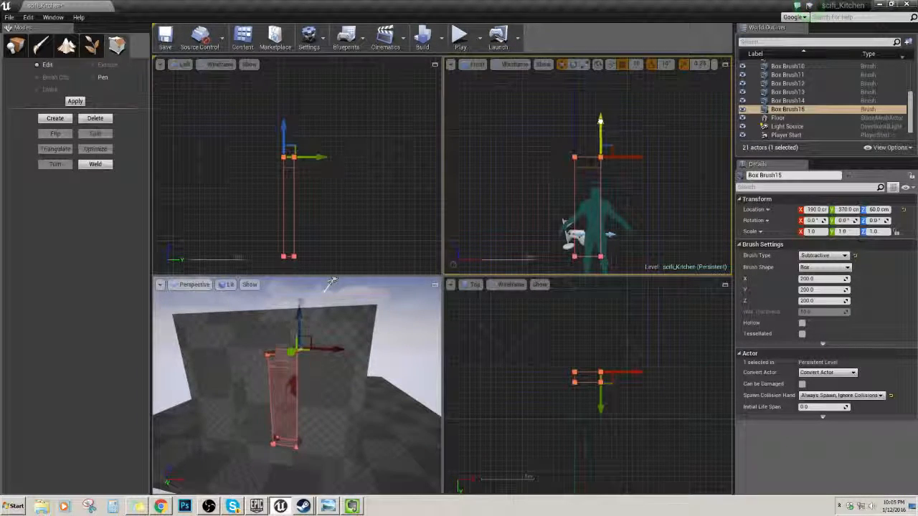
drag(601, 121, 600, 115)
right_drag(555, 123, 557, 47)
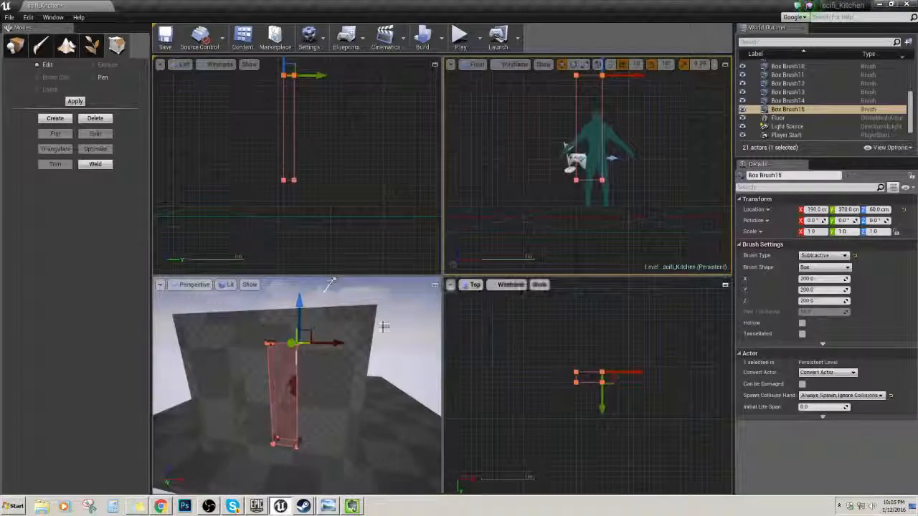
- Select both tall front-wall cutouts and move them together about 30 cm along negative X
mouse_move(385, 327)
right_down()
mouse_move(381, 366)
mouse_move(355, 420)
mouse_move(352, 380)
right_up()
click(381, 367)
right_drag(538, 75, 533, 120)
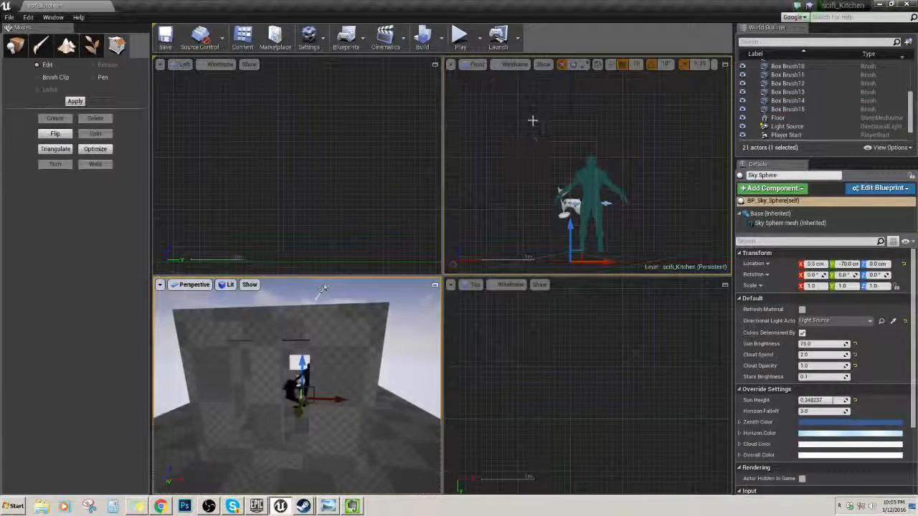
click(532, 121)
ctrl+click(584, 122)
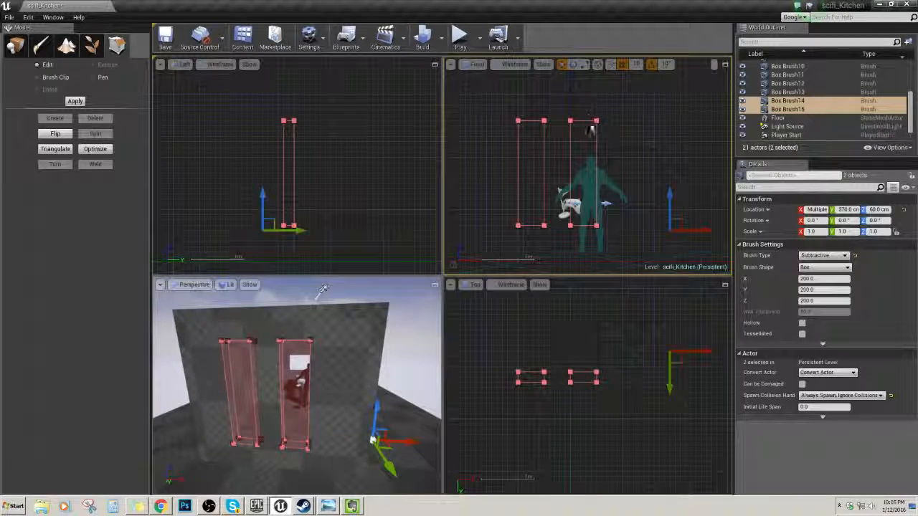
drag(701, 230, 685, 228)
- Try duplicating both front-wall cutouts together and undo the duplication
click(574, 122)
key(ctrl+w)
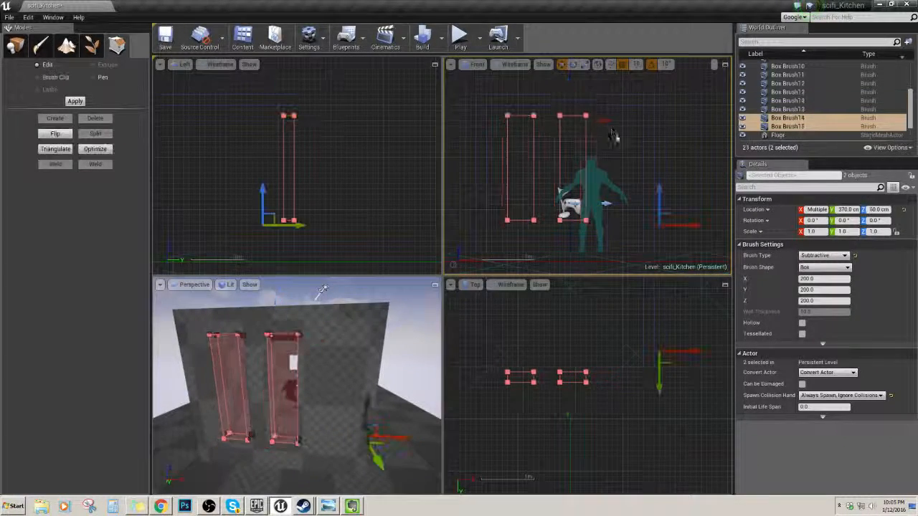
key(ctrl+z)
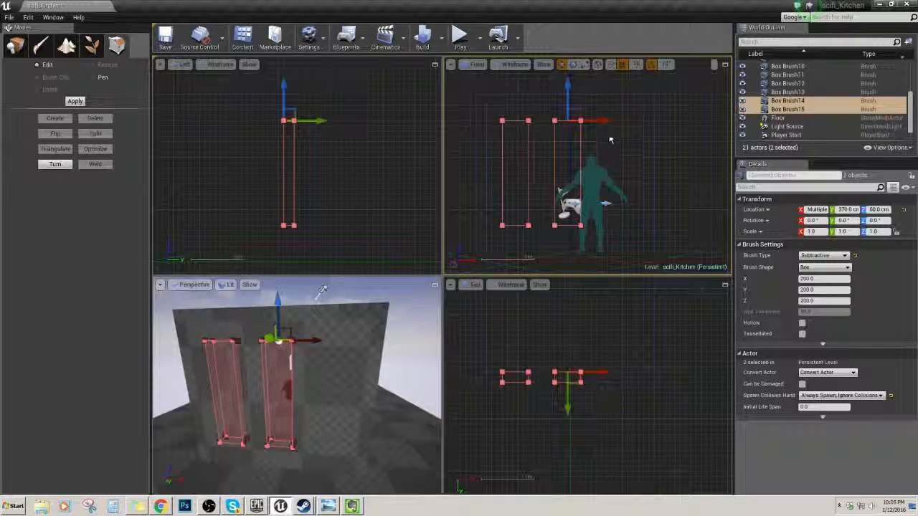
- Duplicate only the second front-wall cutout and move the copy along X to 250 cm as a third opening
click(607, 138)
click(580, 130)
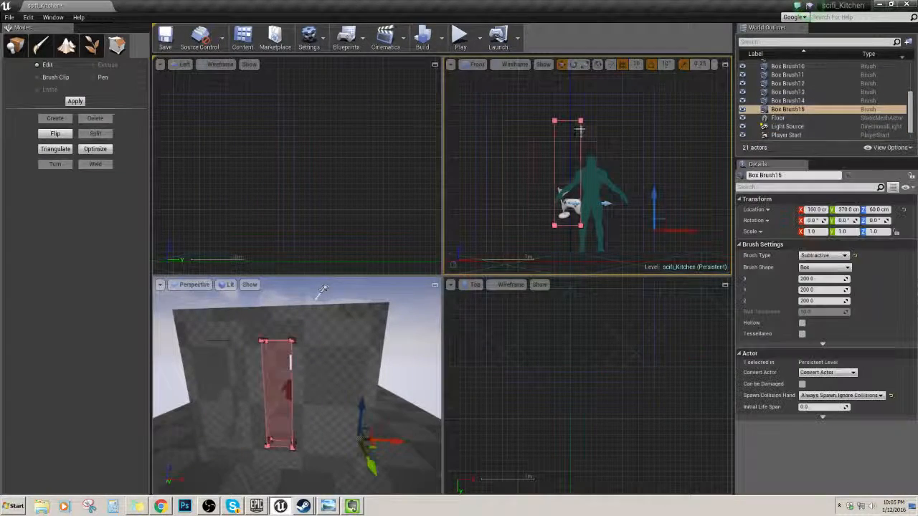
key(ctrl+w)
drag(660, 188, 659, 191)
drag(695, 230, 736, 231)
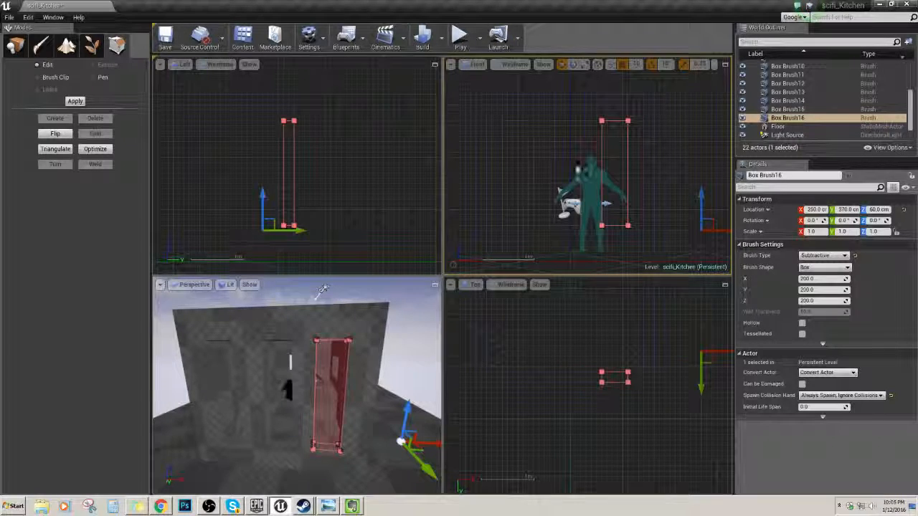
- Check the position and spacing of the middle and first front-wall cutouts
click(570, 120)
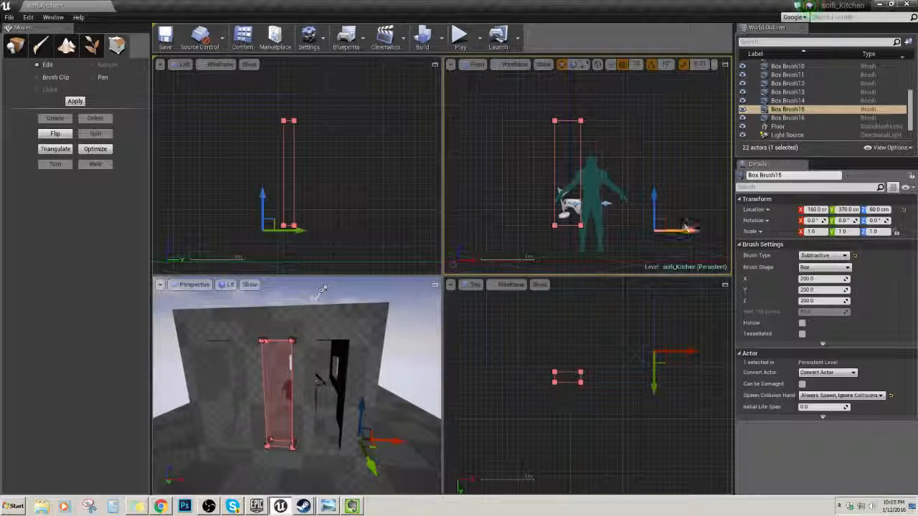
drag(687, 231, 685, 231)
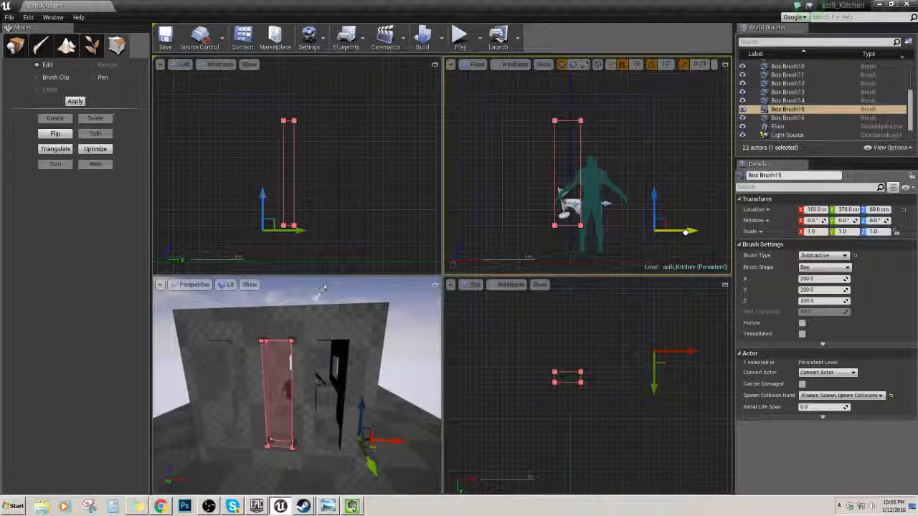
scroll(547, 133, up, 3)
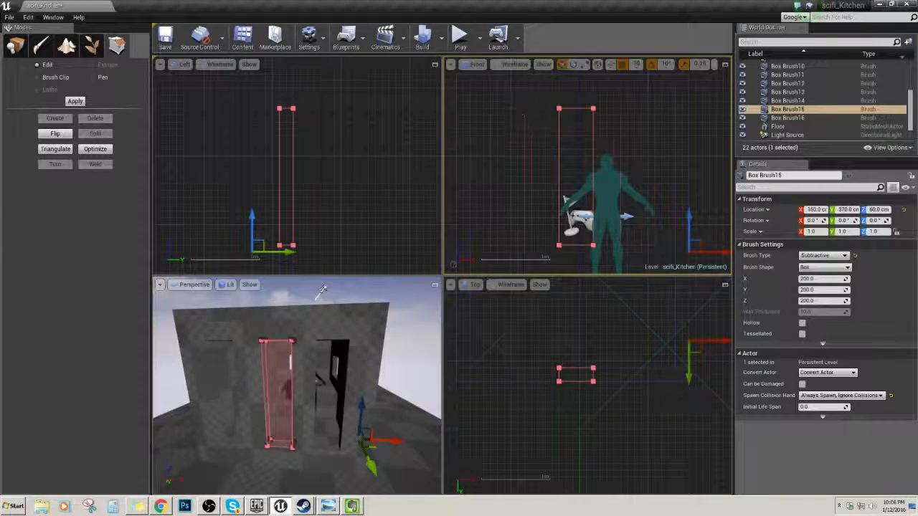
click(524, 116)
click(323, 289)
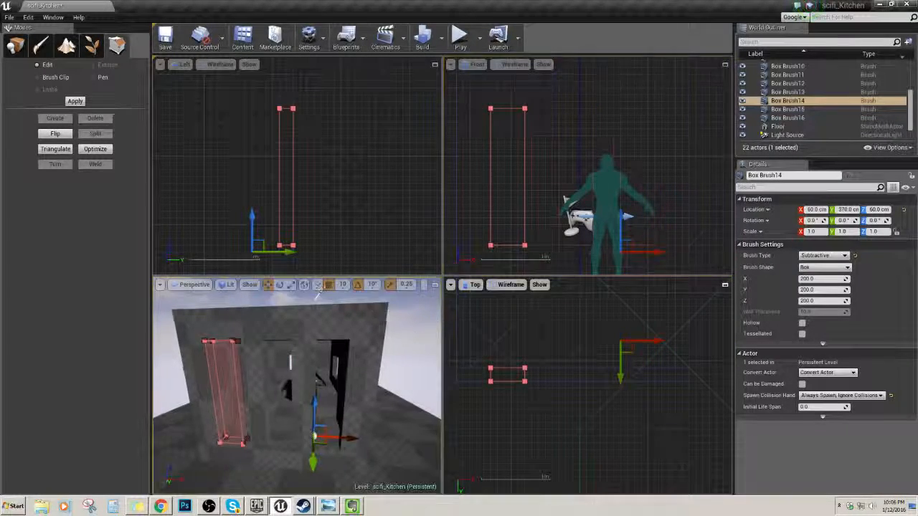
- Maximize the perspective view and inspect the room and its openings from outside and inside
mouse_move(323, 289)
right_down()
mouse_move(323, 315)
mouse_move(290, 326)
mouse_move(316, 337)
right_up()
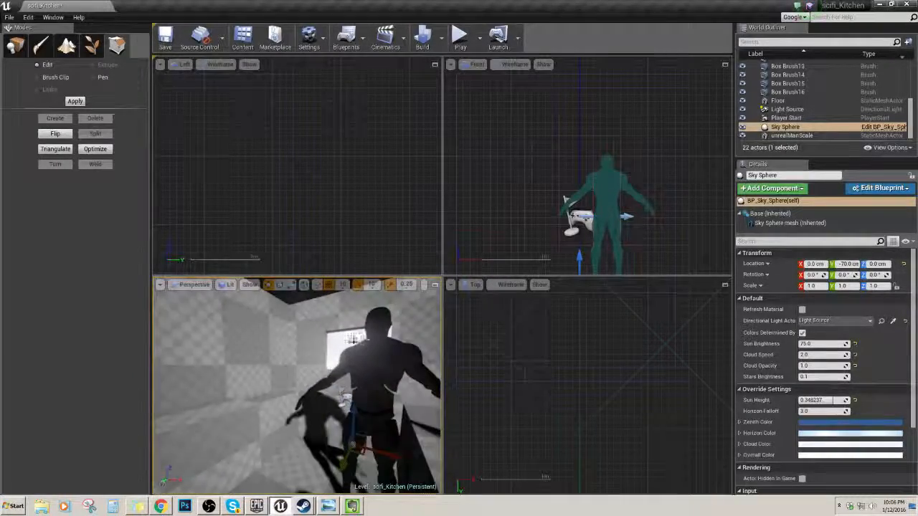
click(435, 285)
right_drag(434, 285, 434, 229)
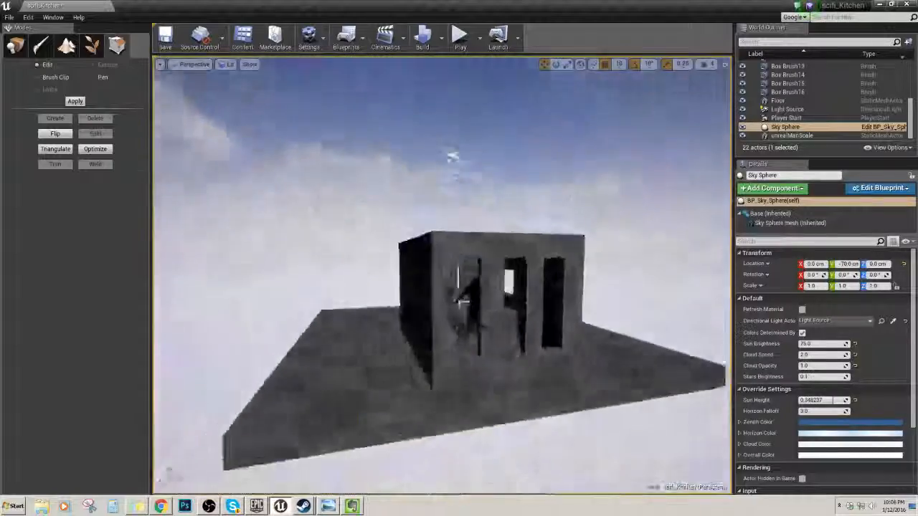
right_drag(443, 275, 488, 279)
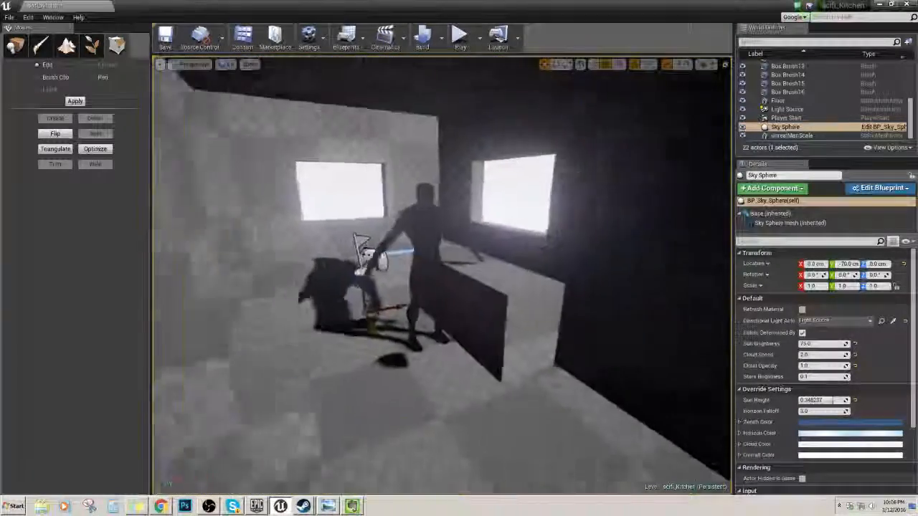
right_drag(443, 275, 509, 294)
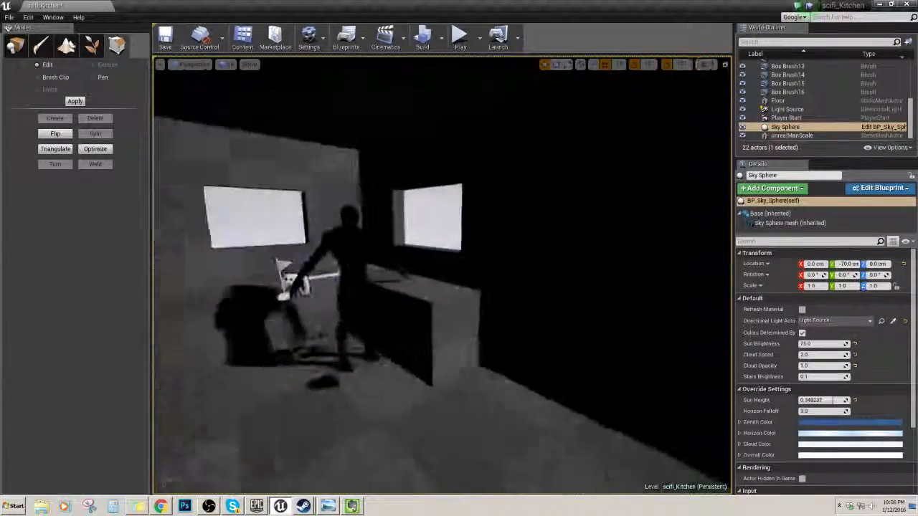
mouse_move(442, 276)
right_down()
mouse_move(416, 287)
mouse_move(401, 276)
mouse_move(430, 272)
right_up()
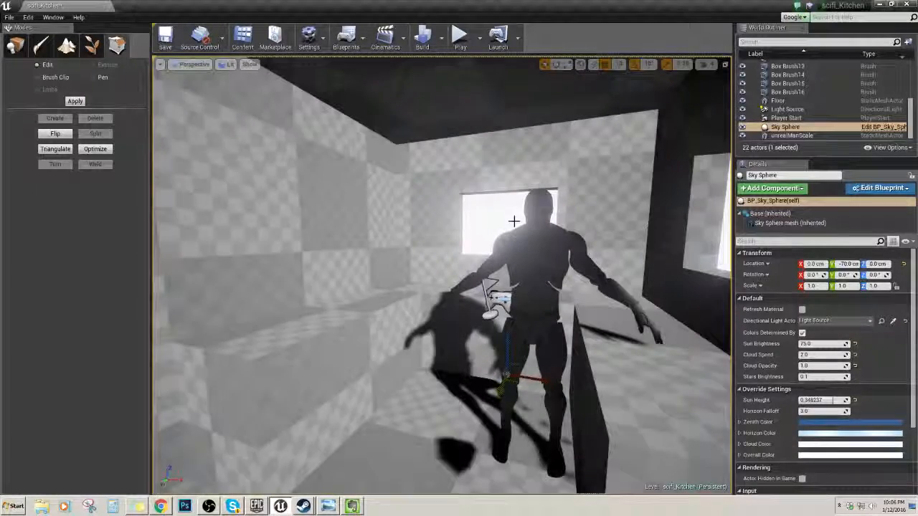
click(802, 479)
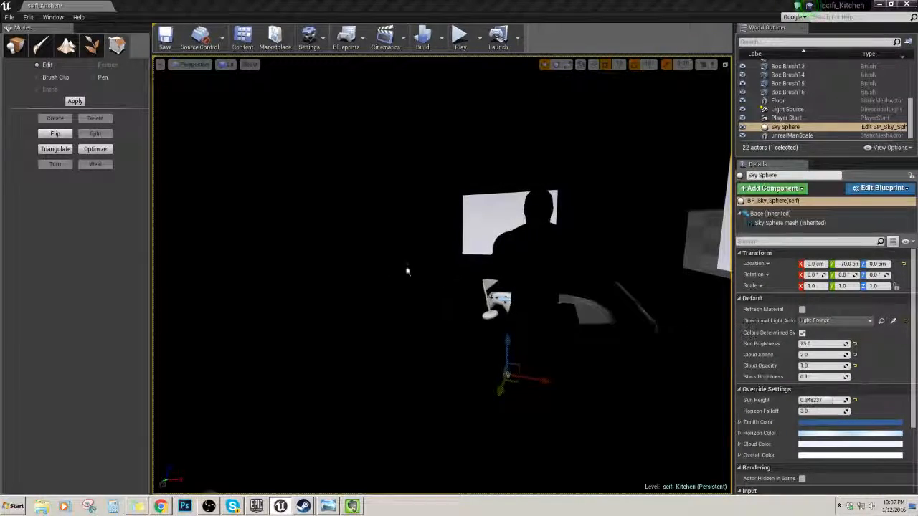
- Select the directional light above the room and rotate it to change the angle of the sunlight
right_drag(401, 264, 348, 279)
click(490, 192)
right_drag(490, 191, 490, 192)
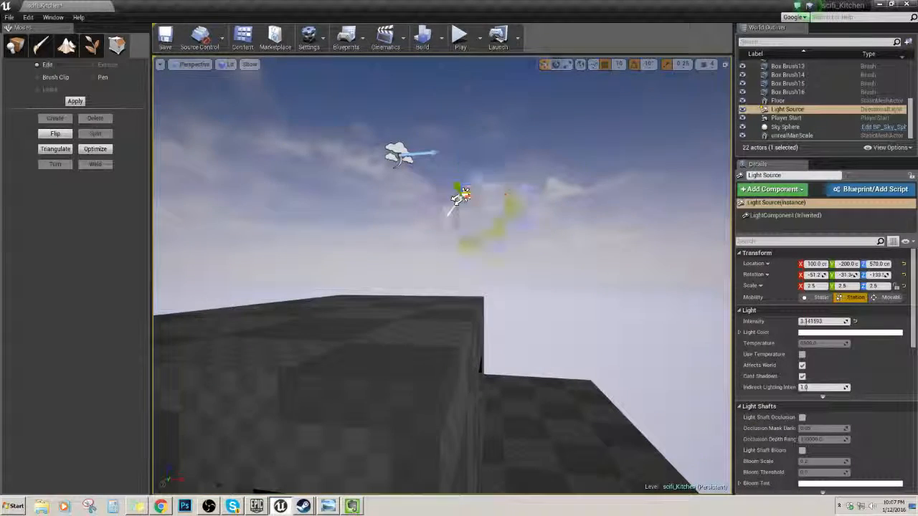
mouse_move(507, 211)
mouse_down()
mouse_move(515, 201)
mouse_move(514, 209)
mouse_up()
right_drag(383, 201, 384, 201)
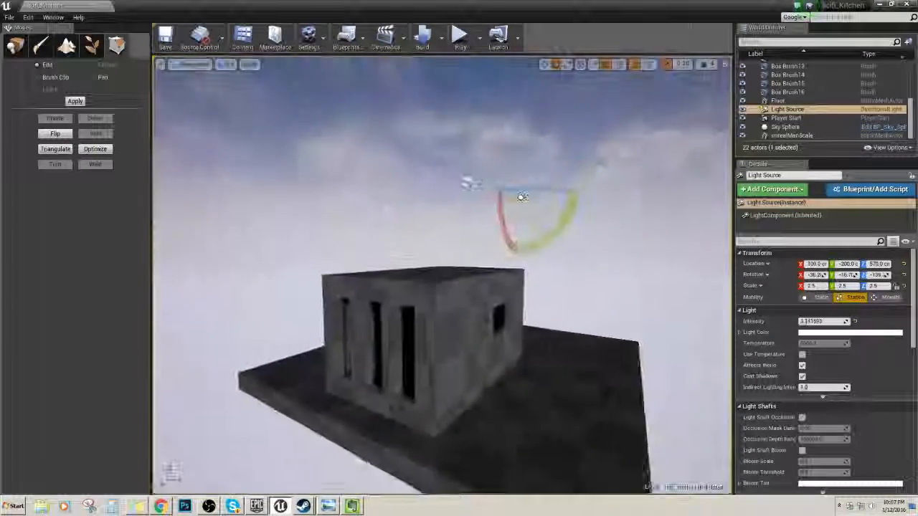
- Move the directional light to X 470, Y 0, Z 360 cm and build the level's lighting
key(w)
drag(549, 208, 660, 195)
right_drag(623, 203, 622, 203)
drag(576, 165, 576, 254)
right_drag(595, 221, 594, 222)
right_drag(443, 234, 443, 234)
right_drag(406, 84, 406, 85)
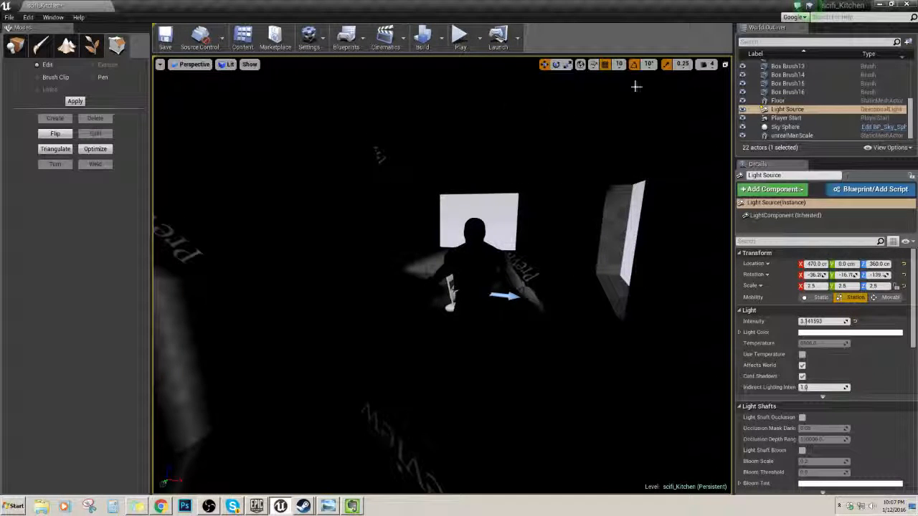
click(422, 37)
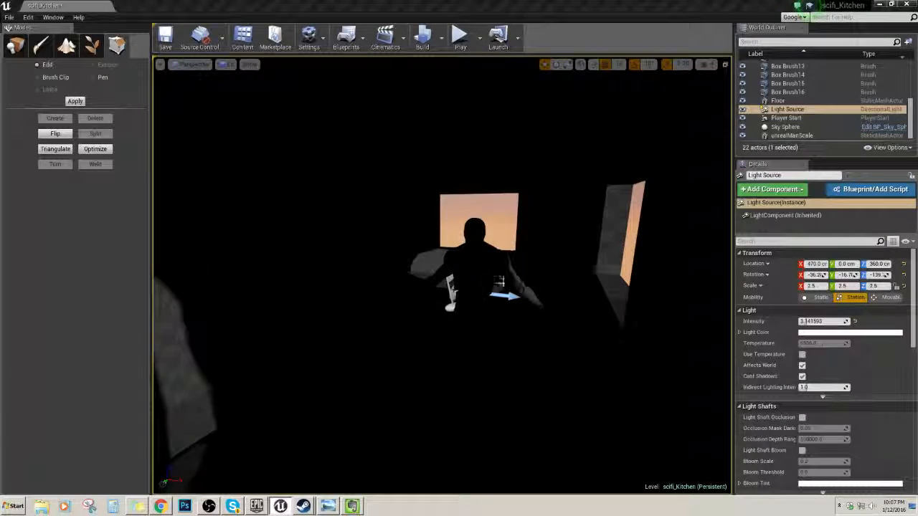
- Rotate the directional light around its Z axis to about 160 degrees
right_drag(478, 299, 438, 301)
key(e)
drag(596, 265, 647, 268)
key(w)
right_drag(647, 268, 441, 215)
key(s)
key(s)
key(s)
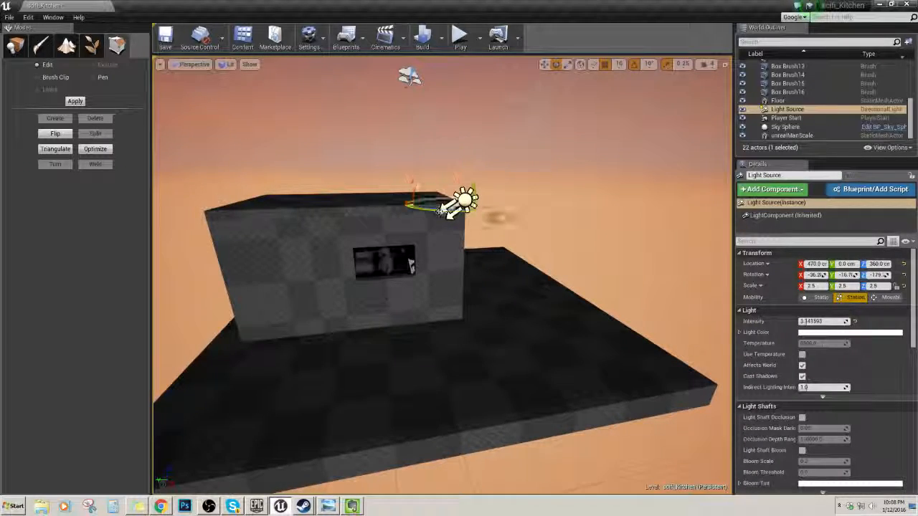
drag(438, 212, 449, 213)
- Inspect how the rotated directional light falls on the room, its windows and the interior
key(w)
right_drag(448, 213, 490, 247)
key(s)
key(w)
key(s)
key(w)
key(w)
key(s)
key(w)
key(s)
key(w)
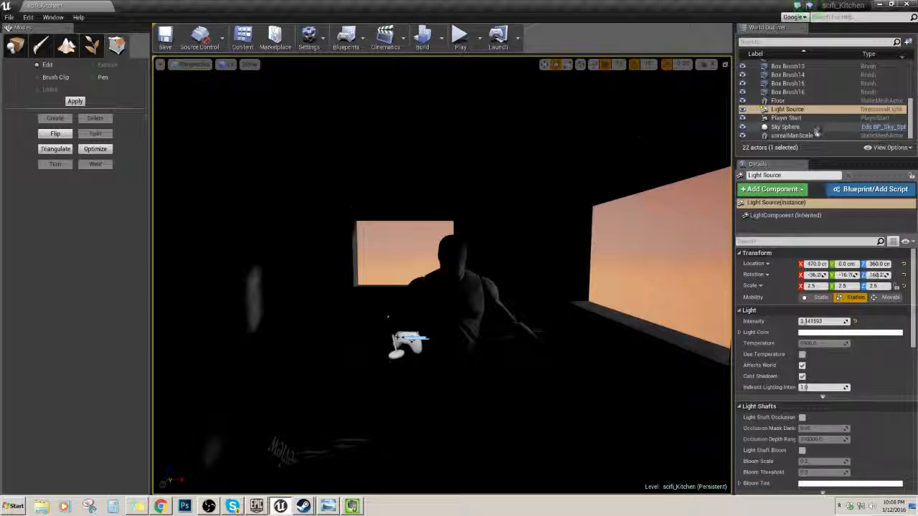
- Focus the view on the Light Source actor and review its light, shadow and rendering properties
scroll(816, 134, up, 1)
double_click(786, 125)
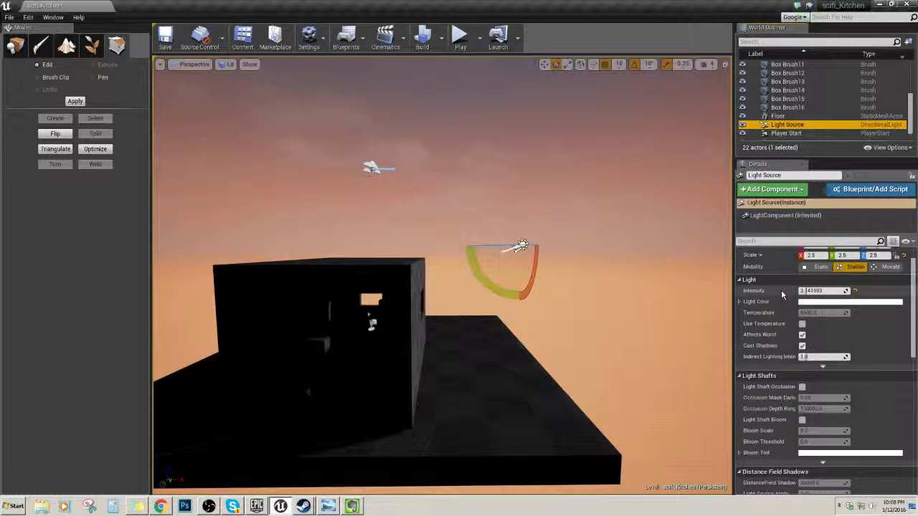
scroll(781, 290, down, 6)
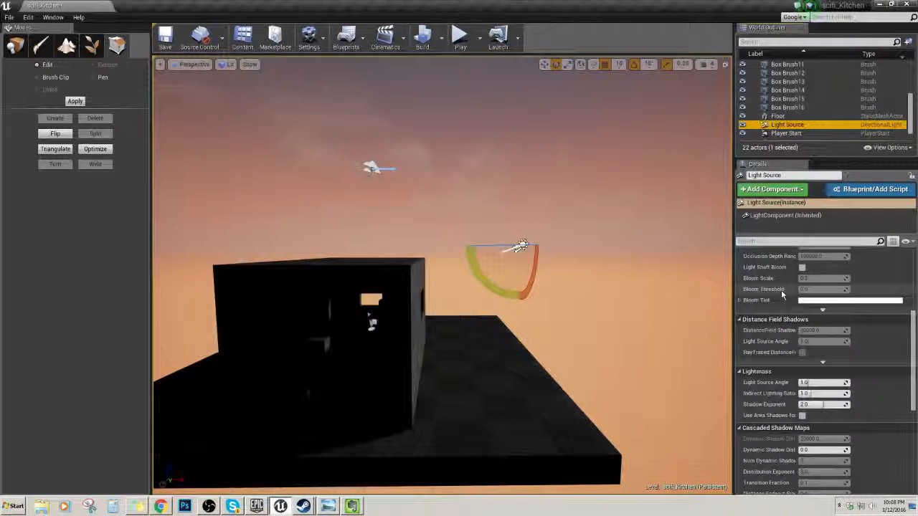
scroll(781, 290, down, 3)
scroll(783, 293, down, 5)
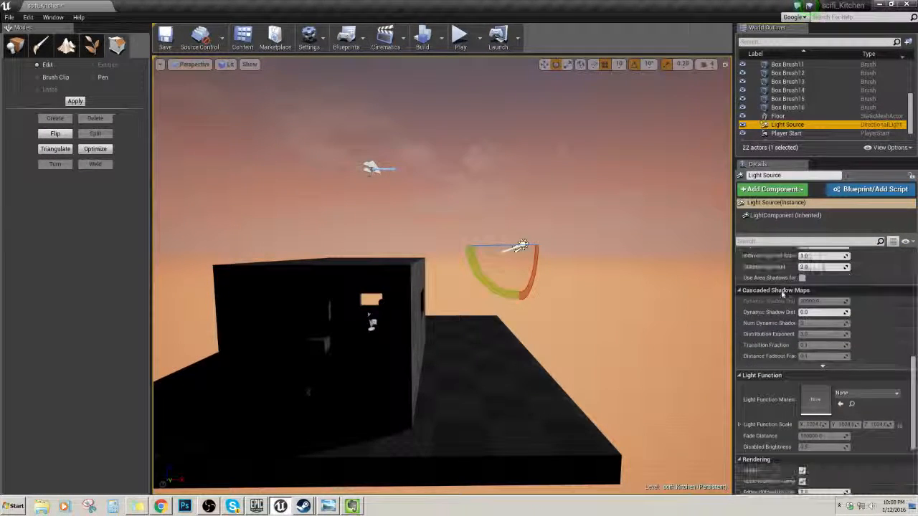
scroll(782, 294, up, 5)
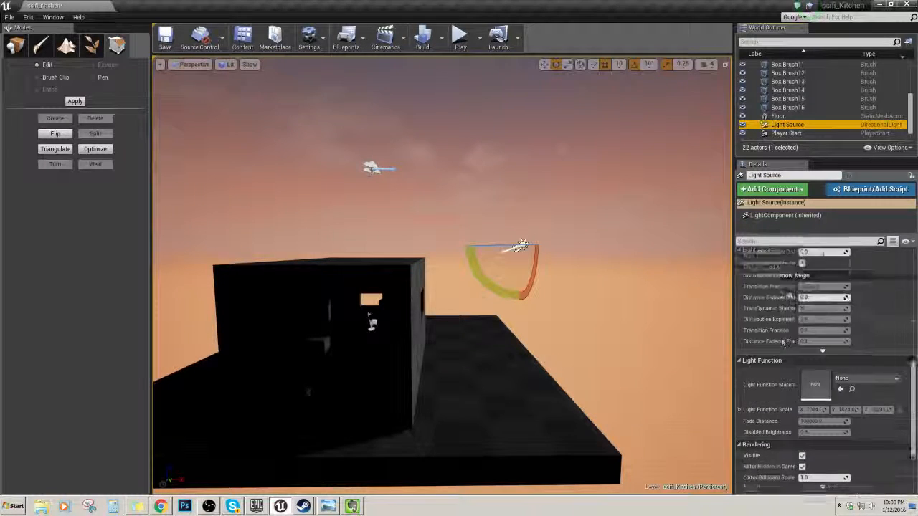
scroll(790, 357, up, 3)
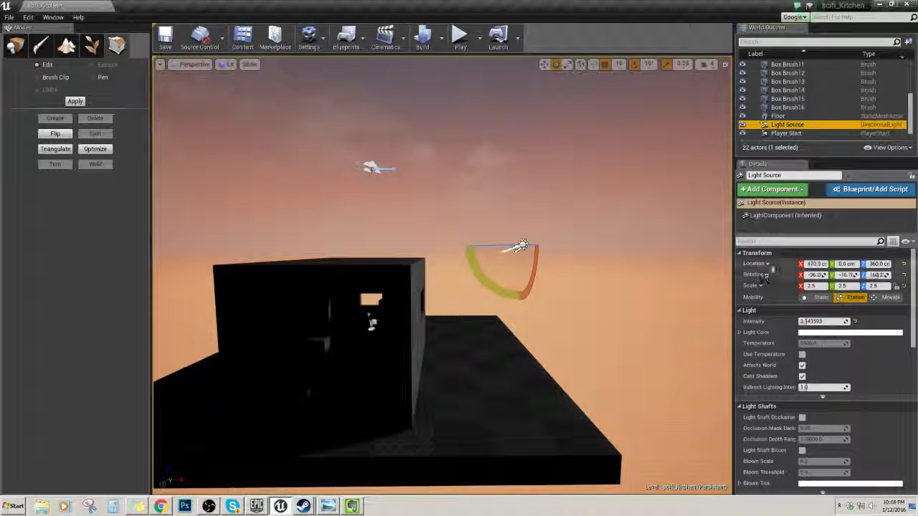
- Select the sky sphere and examine the room's exterior against the sunset sky
right_drag(624, 337, 461, 317)
key(w)
key(w)
key(s)
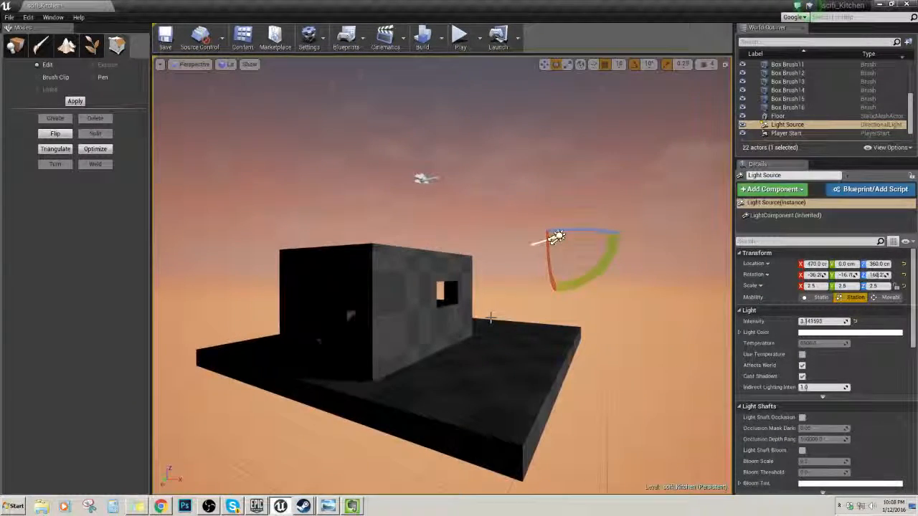
click(492, 279)
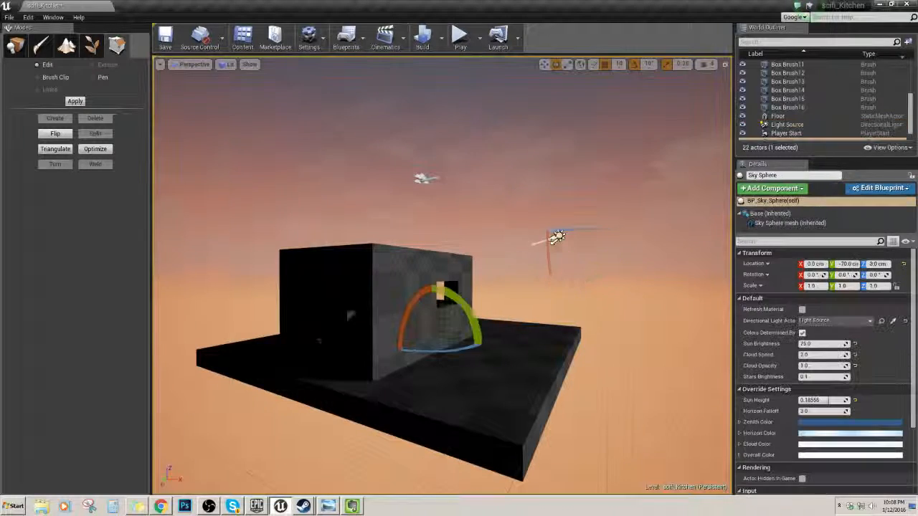
key(w)
mouse_move(489, 281)
right_down()
mouse_move(451, 281)
mouse_move(523, 287)
mouse_move(515, 272)
mouse_move(510, 281)
mouse_move(479, 281)
right_up()
key(w)
key(w)
key(s)
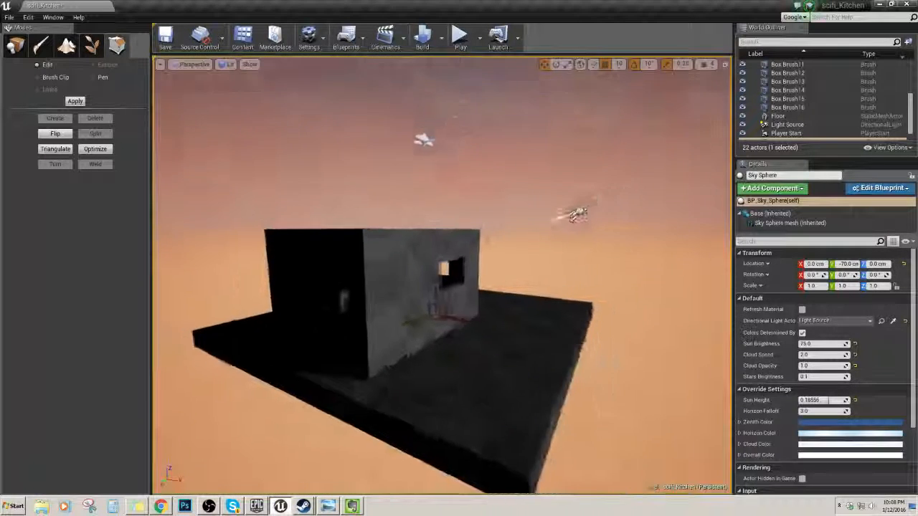
key(w)
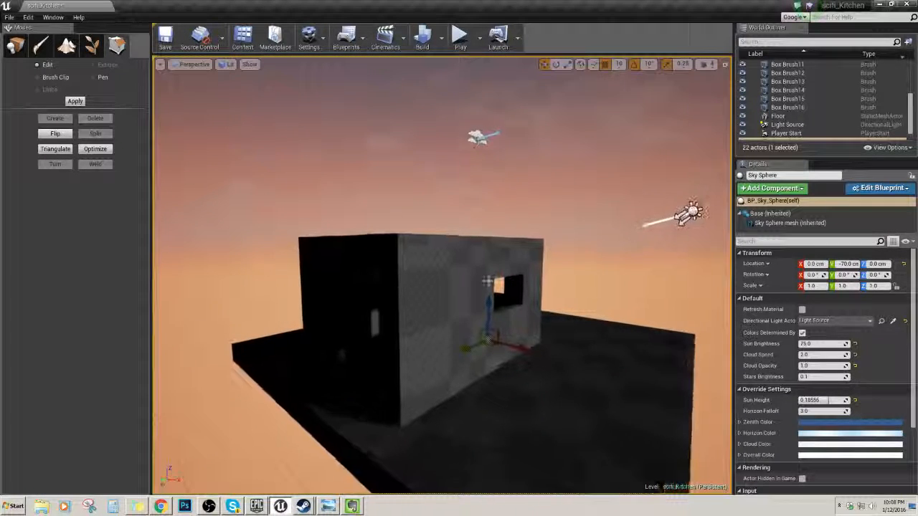